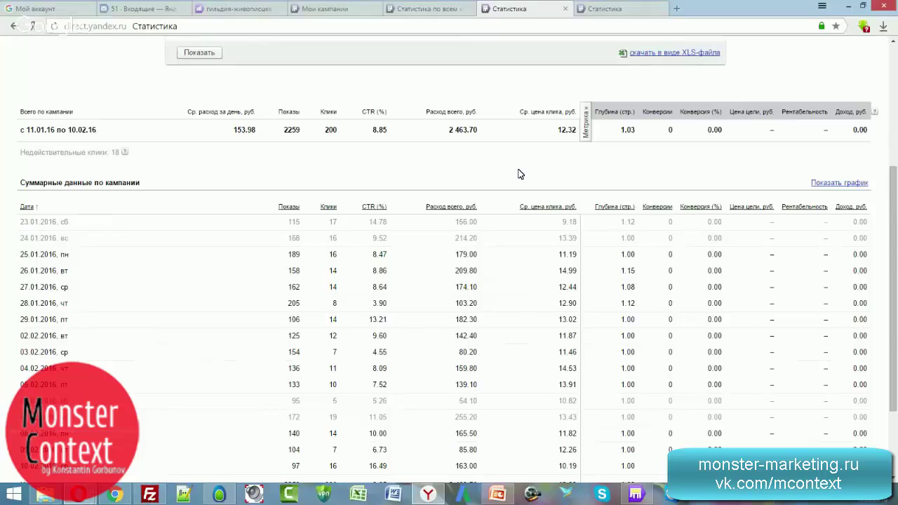
Examine the average click cost of the ПОИСК Холодные campaign, and check the all-campaigns statistics and the campaign list.
scroll(507, 165, up, 2)
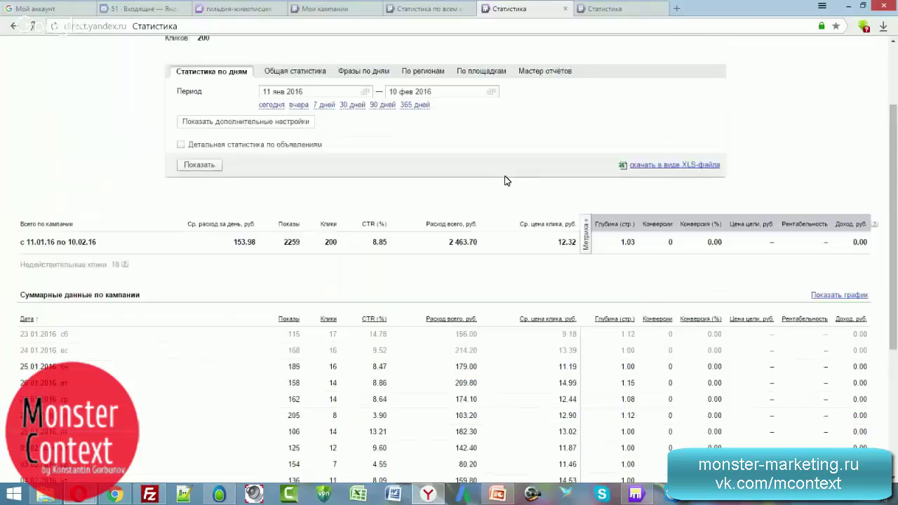
drag(520, 220, 559, 223)
click(562, 223)
click(452, 9)
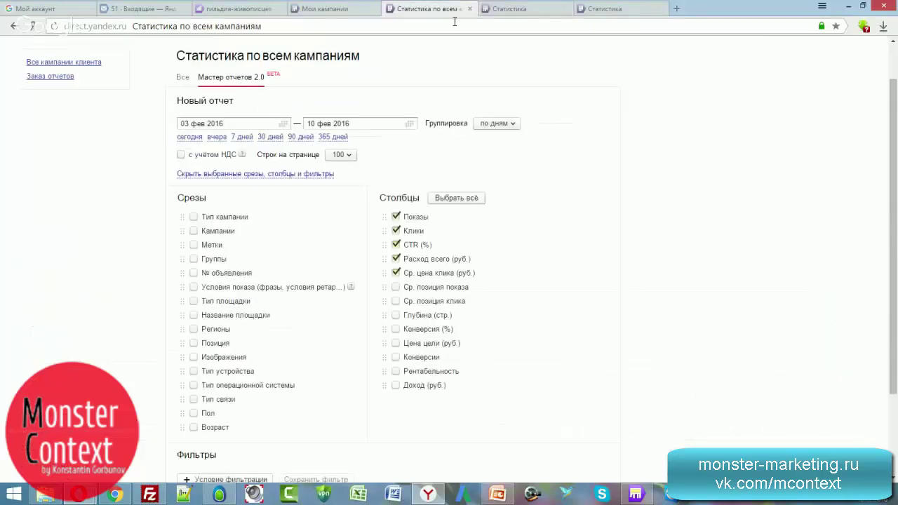
click(310, 9)
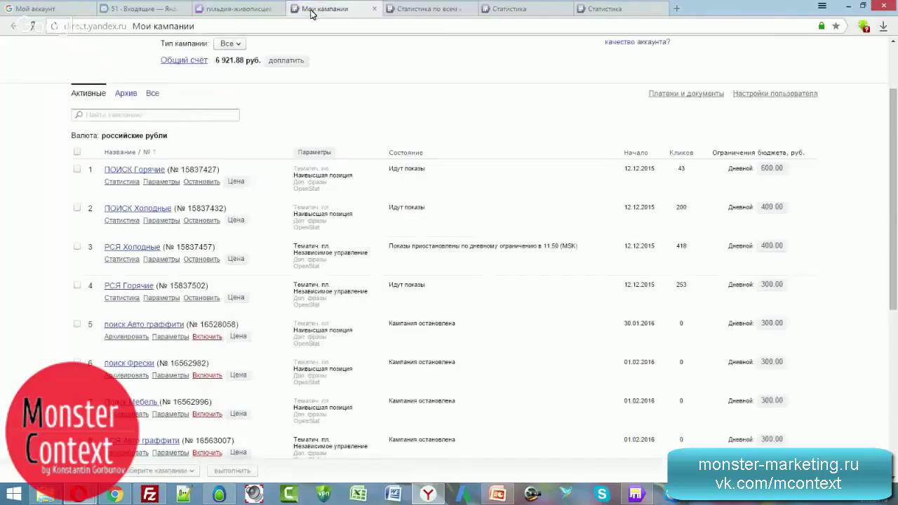
click(543, 14)
Open the report wizard for the ПОИСК Холодные campaign and review its available report settings.
scroll(463, 184, up, 2)
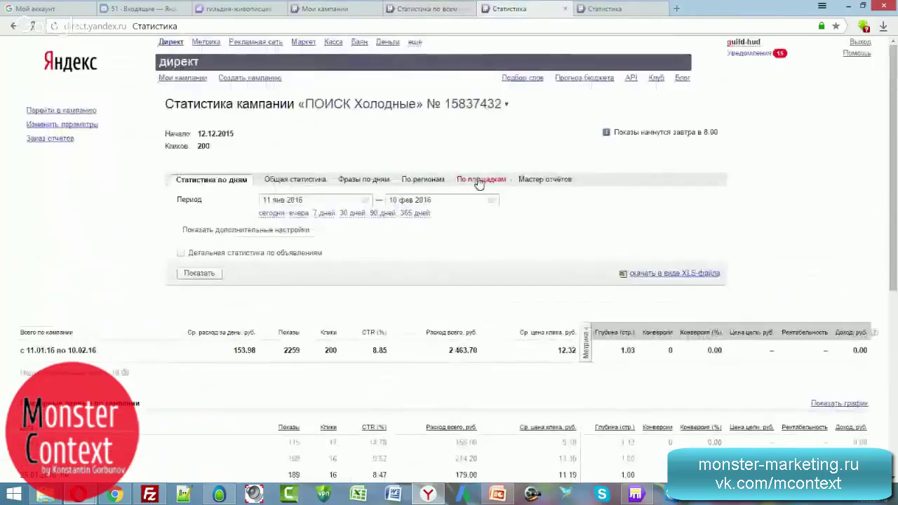
click(531, 184)
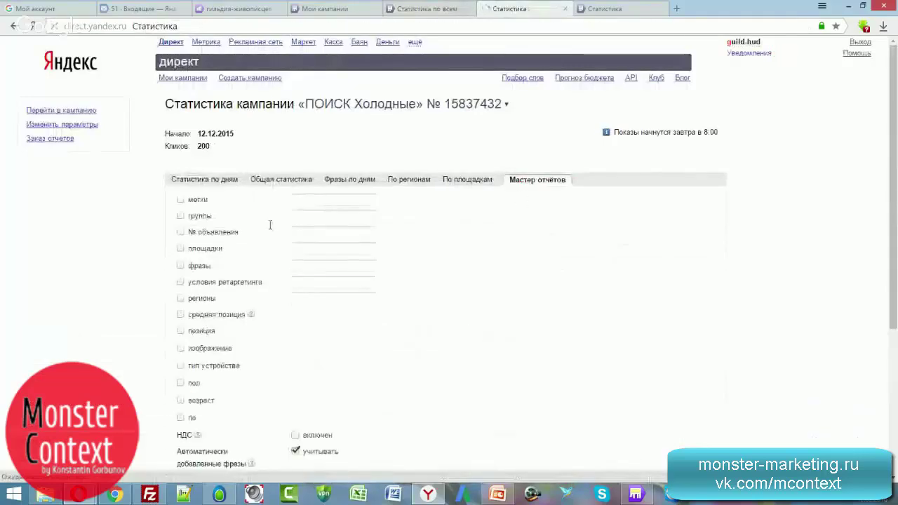
scroll(235, 228, down, 1)
scroll(245, 233, down, 1)
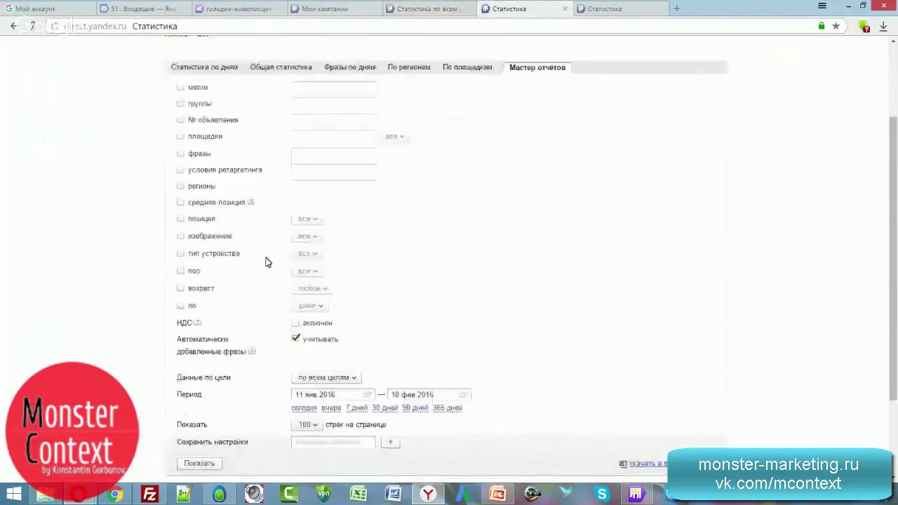
scroll(265, 270, down, 1)
scroll(262, 276, up, 2)
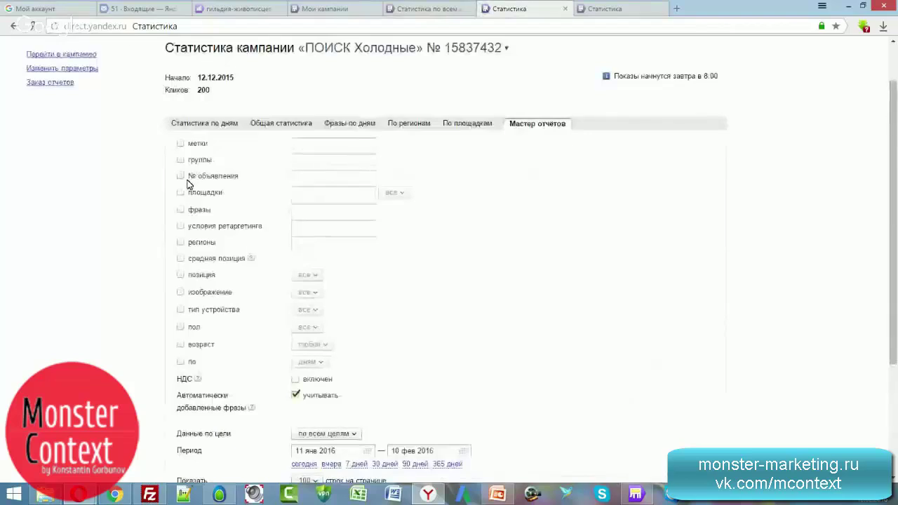
Generate the ПОИСК Холодные report with average position included, broken down by day without ad numbers.
click(180, 258)
click(180, 275)
click(180, 275)
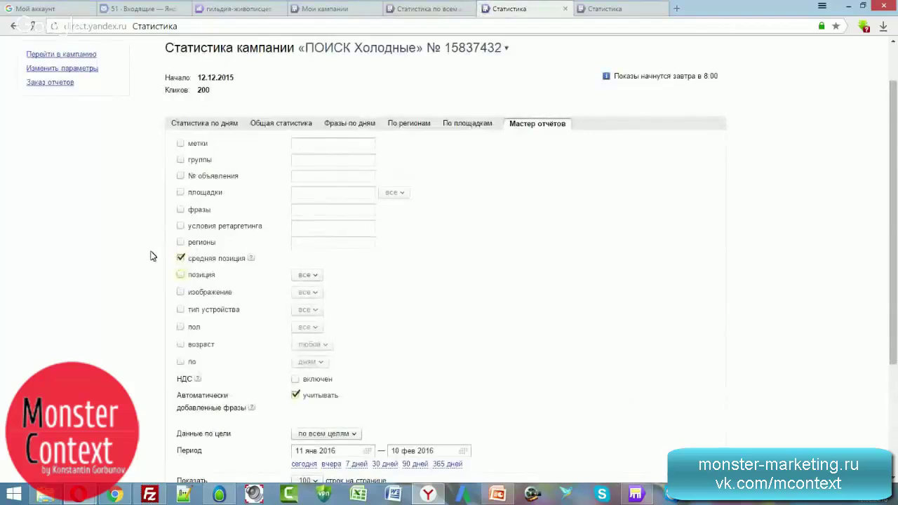
scroll(176, 281, down, 2)
click(200, 408)
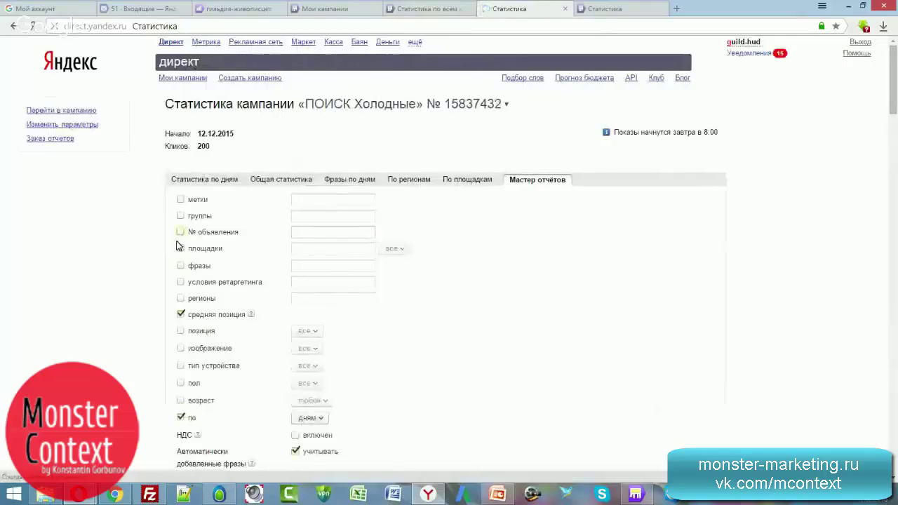
scroll(147, 232, down, 5)
click(199, 295)
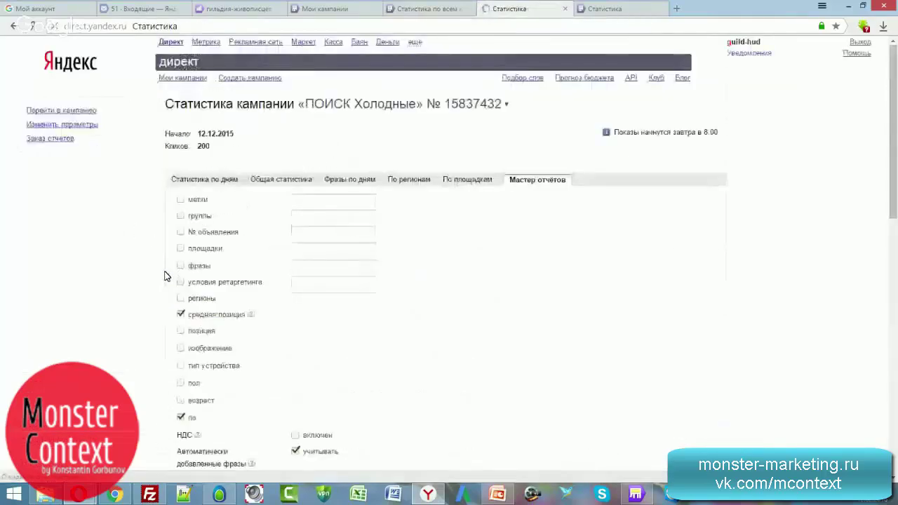
Examine the ПОИСК Холодные totals for average impression position, average click position, average click cost and average daily spend.
scroll(140, 211, down, 8)
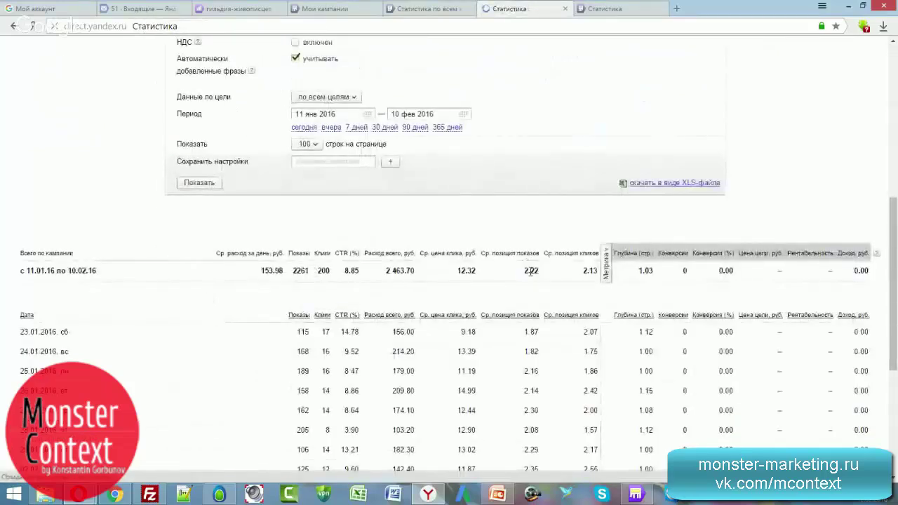
double_click(531, 270)
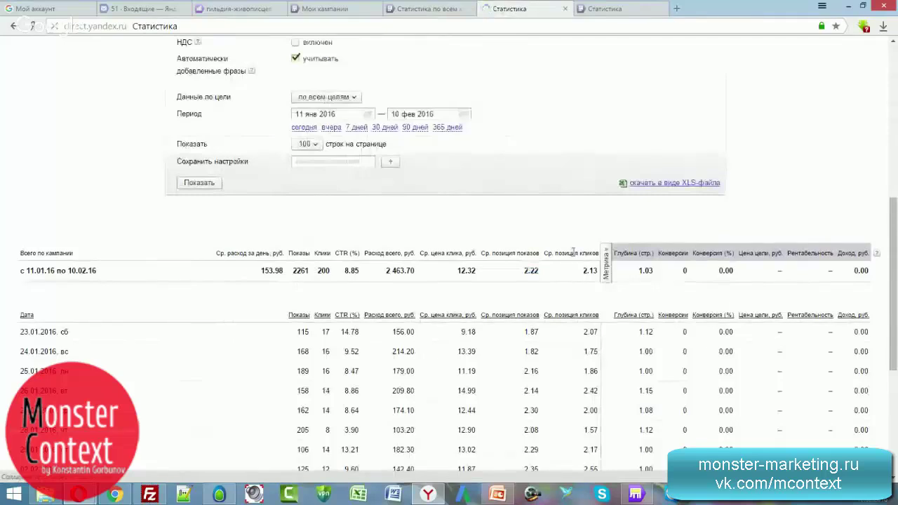
double_click(589, 271)
click(597, 275)
double_click(526, 270)
click(531, 271)
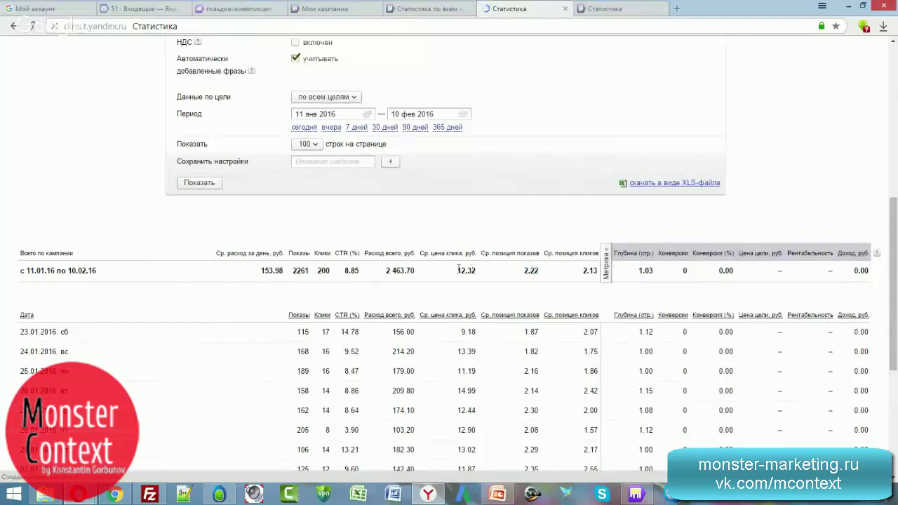
double_click(460, 271)
double_click(526, 271)
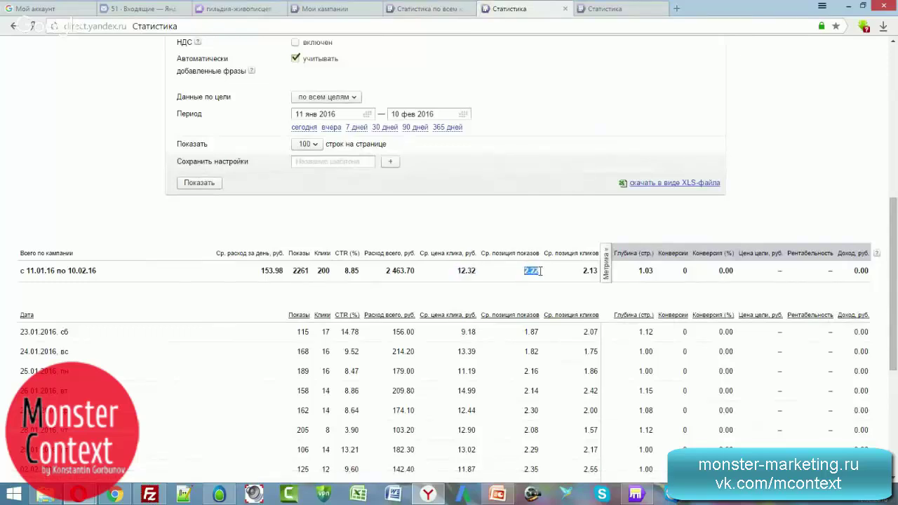
click(540, 272)
double_click(531, 271)
click(541, 273)
drag(265, 270, 279, 270)
click(278, 268)
Open the report wizard in the ПОИСК Горячие campaign statistics.
click(595, 13)
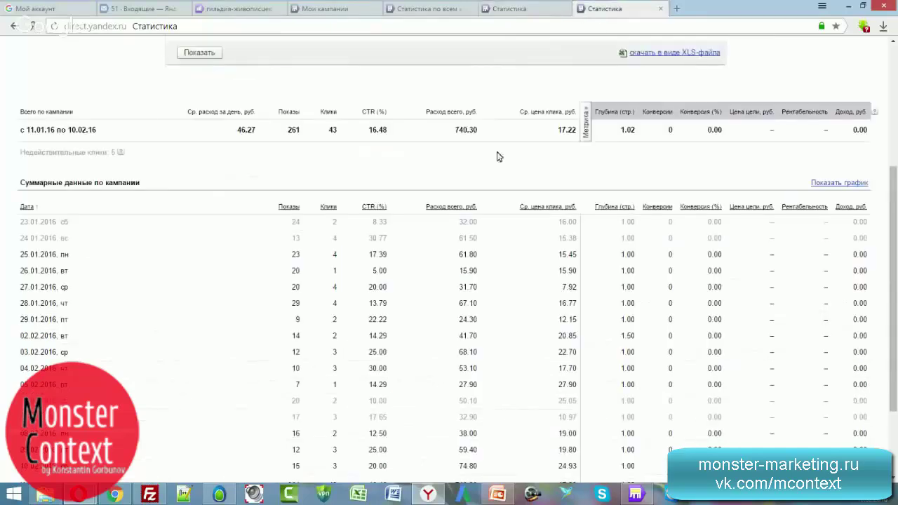
scroll(493, 195, up, 3)
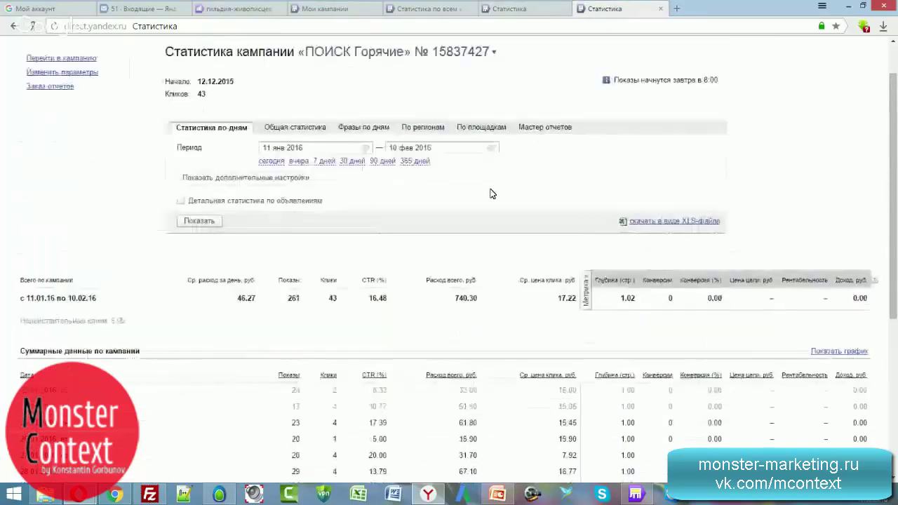
scroll(484, 129, up, 1)
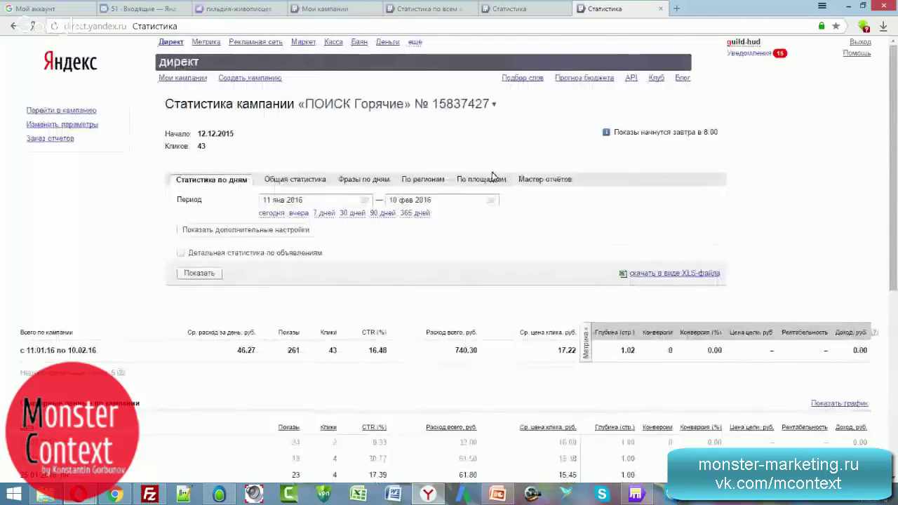
click(533, 10)
scroll(459, 190, up, 5)
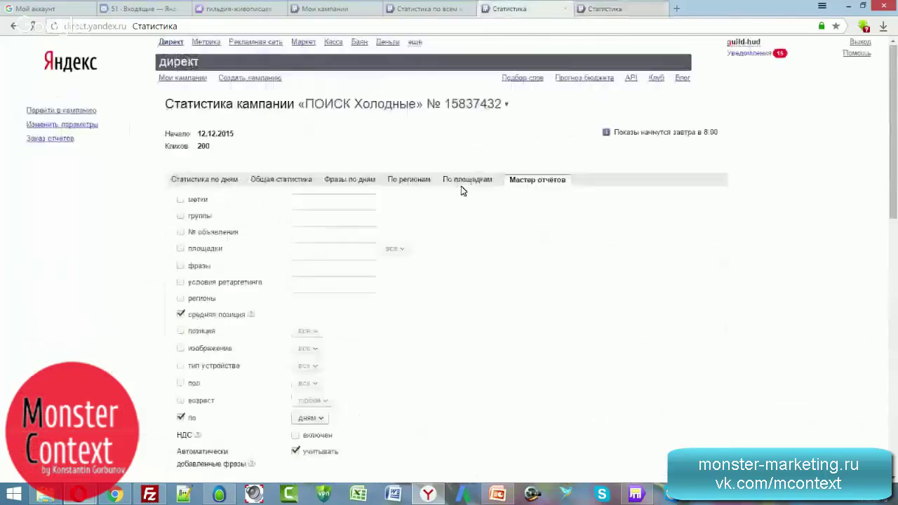
click(613, 10)
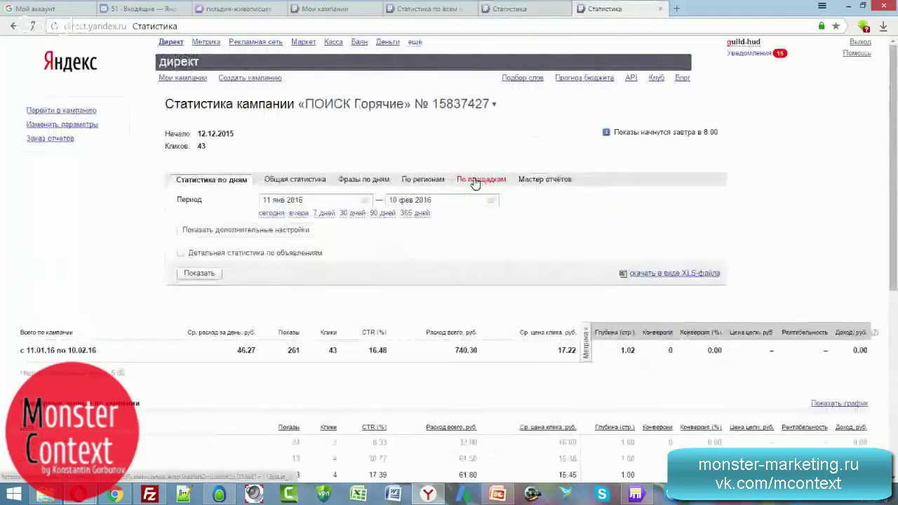
click(547, 181)
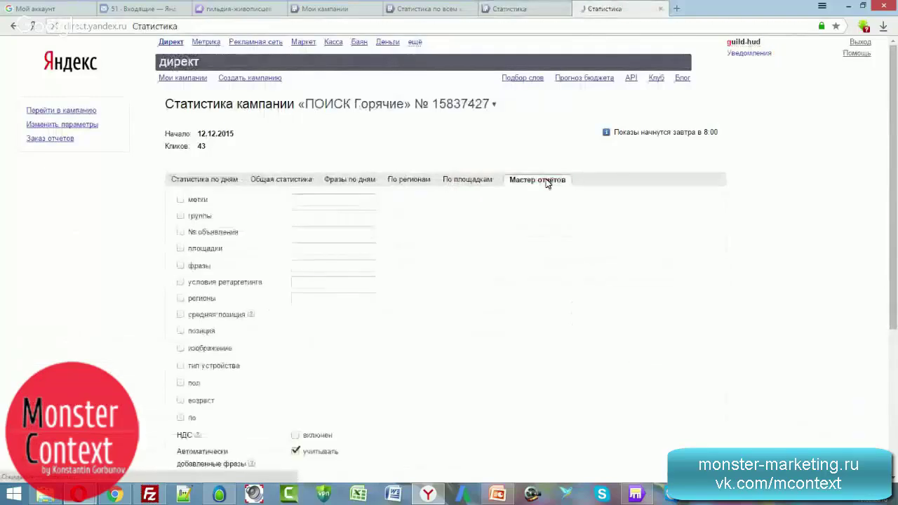
Include average position in the ПОИСК Горячие report and generate it.
scroll(487, 204, down, 1)
click(180, 259)
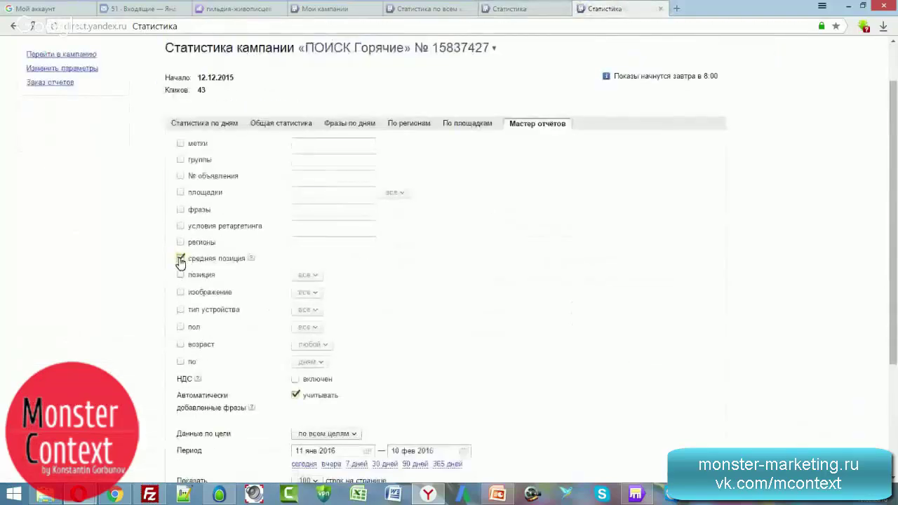
scroll(150, 290, down, 3)
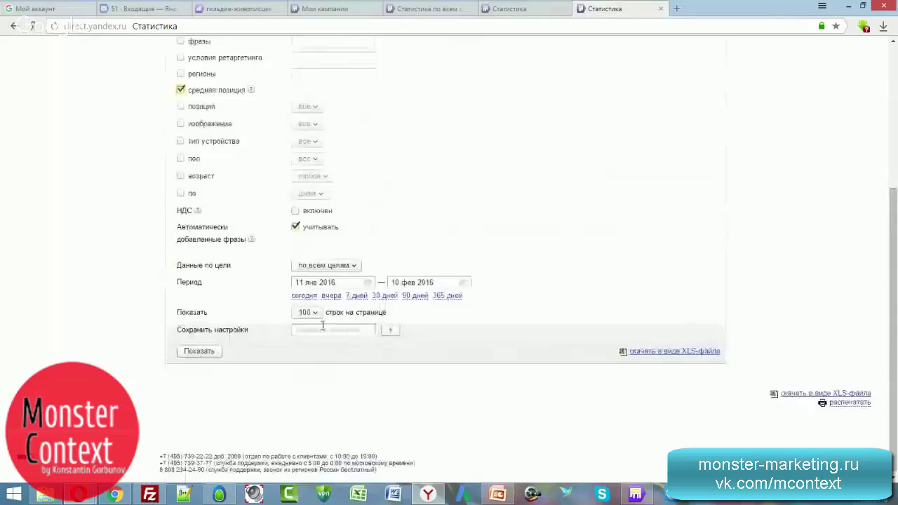
click(194, 351)
Remove the ad number breakdown from the ПОИСК Горячие report and regenerate it by day.
scroll(175, 171, up, 3)
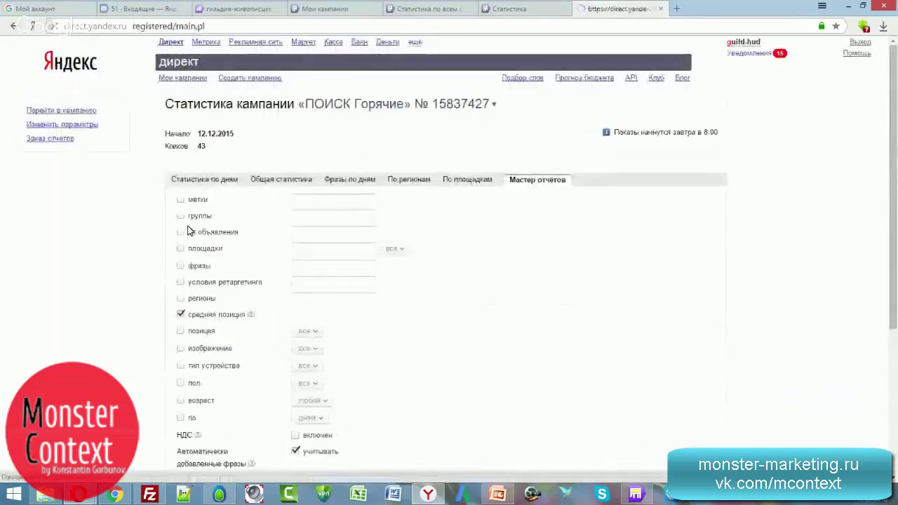
click(180, 232)
click(180, 232)
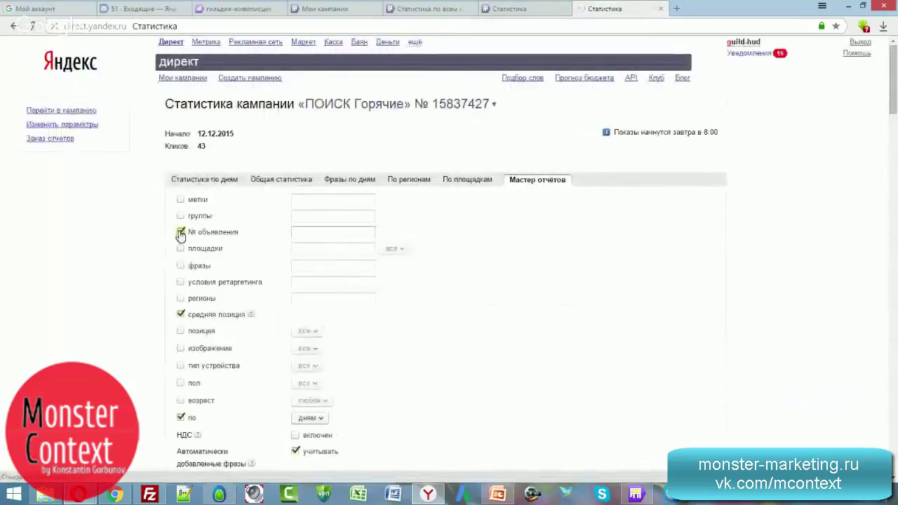
scroll(168, 239, down, 3)
click(200, 407)
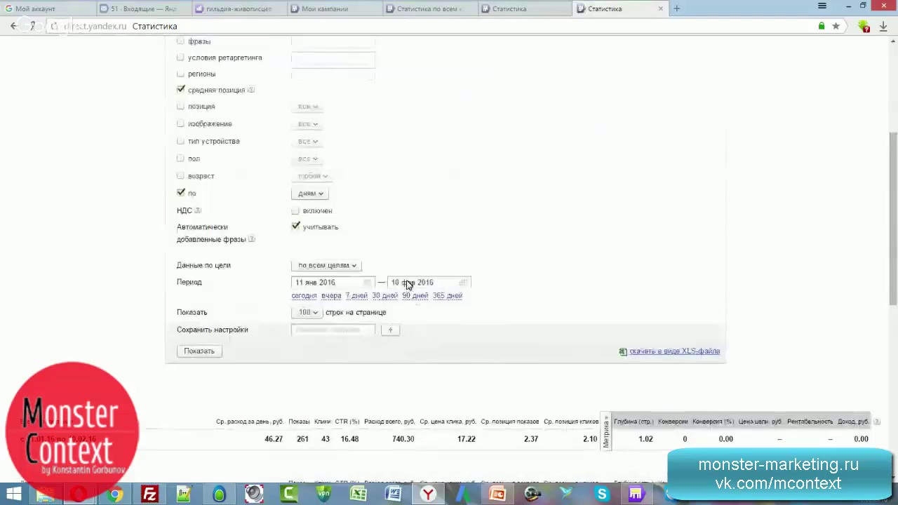
Examine the ПОИСК Горячие totals for average impression position, average click position, average click cost and CTR.
scroll(499, 341, down, 2)
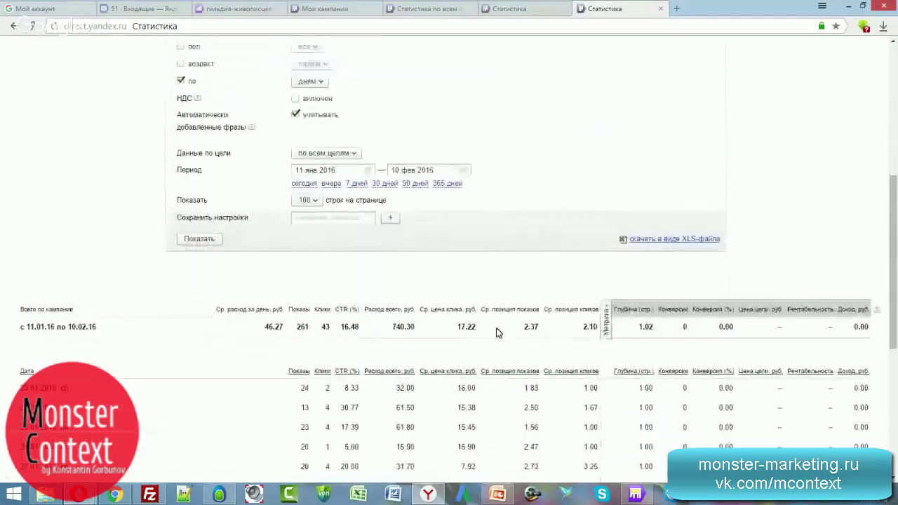
scroll(498, 333, down, 1)
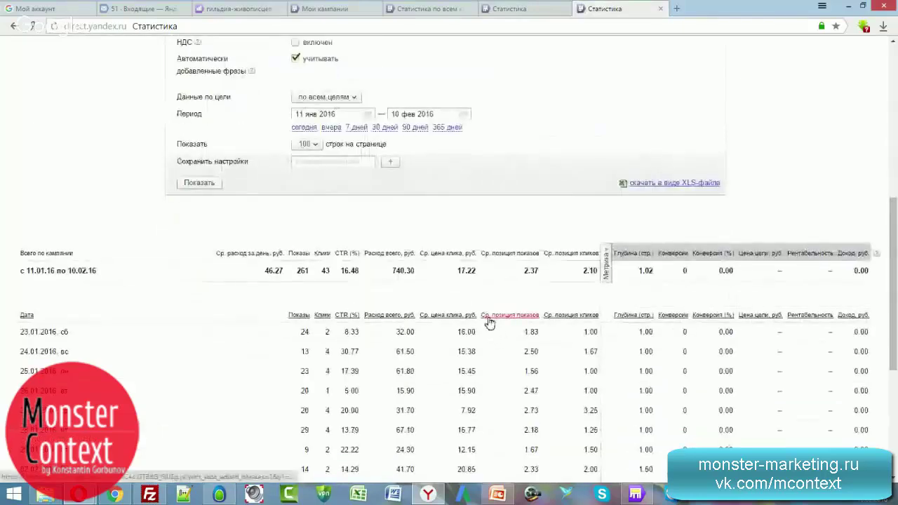
drag(525, 270, 596, 271)
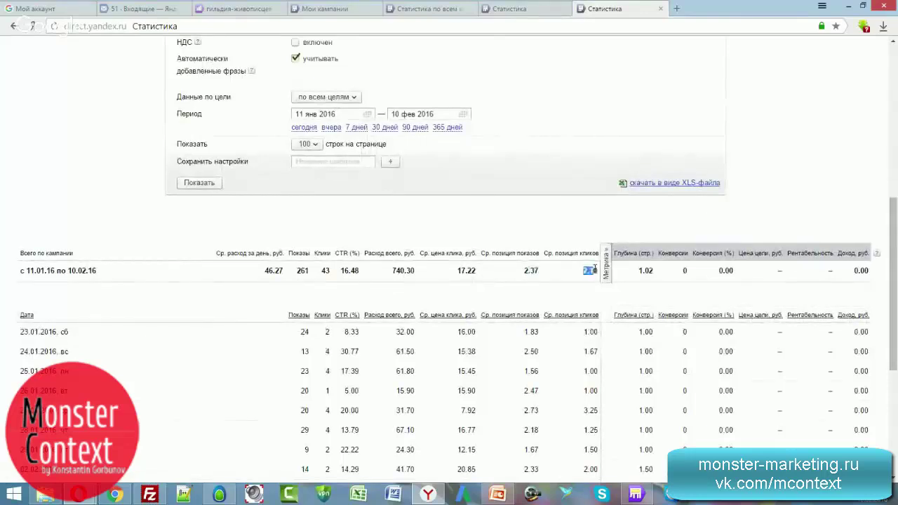
click(588, 271)
drag(461, 271, 476, 271)
click(467, 273)
drag(522, 271, 537, 271)
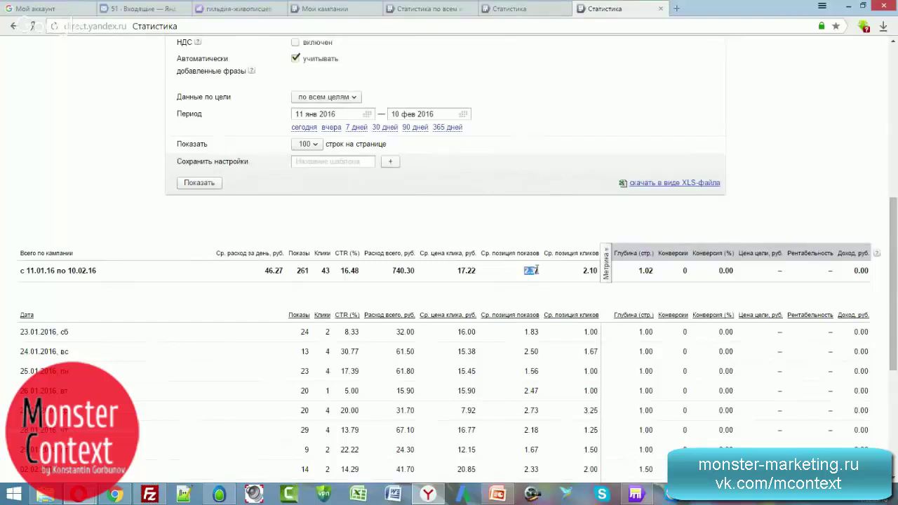
click(537, 271)
drag(337, 270, 365, 272)
click(365, 272)
Return to the campaign list and review the active and stopped campaigns with their daily budget limits.
click(506, 11)
click(390, 11)
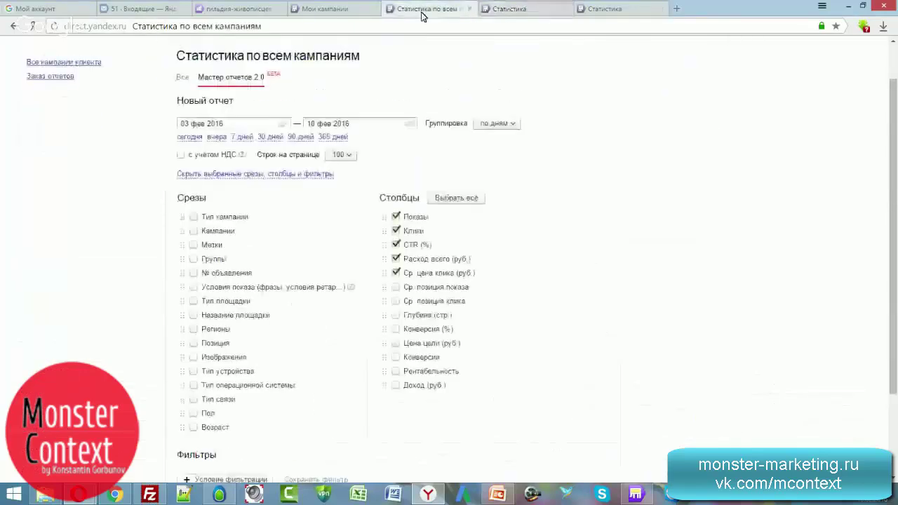
click(349, 9)
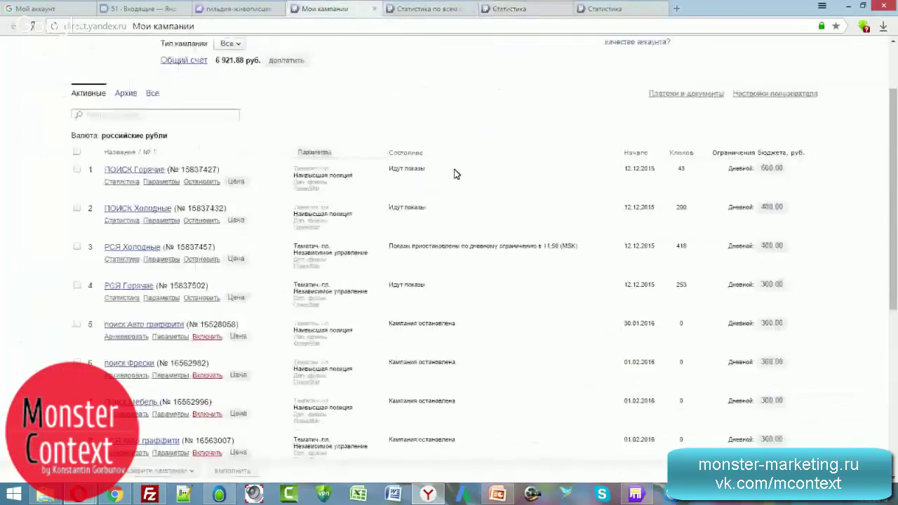
scroll(232, 225, down, 2)
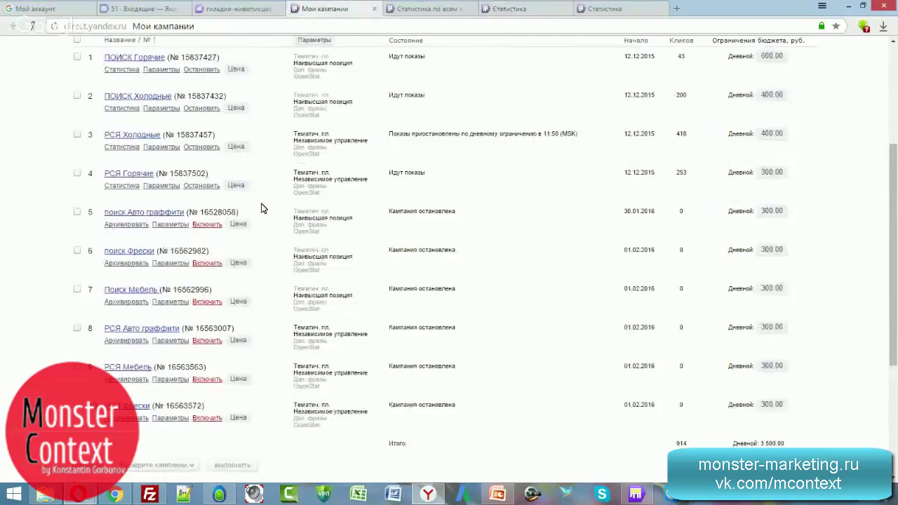
scroll(261, 207, up, 2)
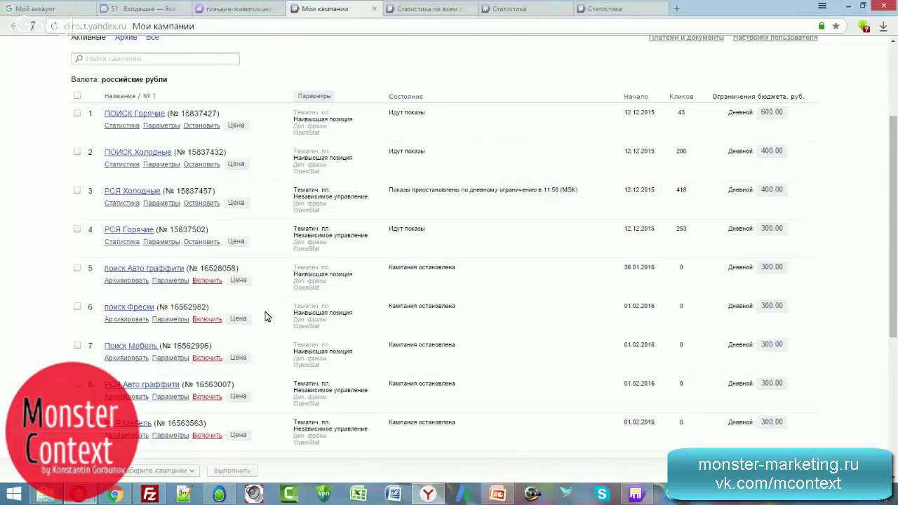
Reopen the ПОИСК Горячие report and examine its daily rows.
click(522, 10)
click(625, 9)
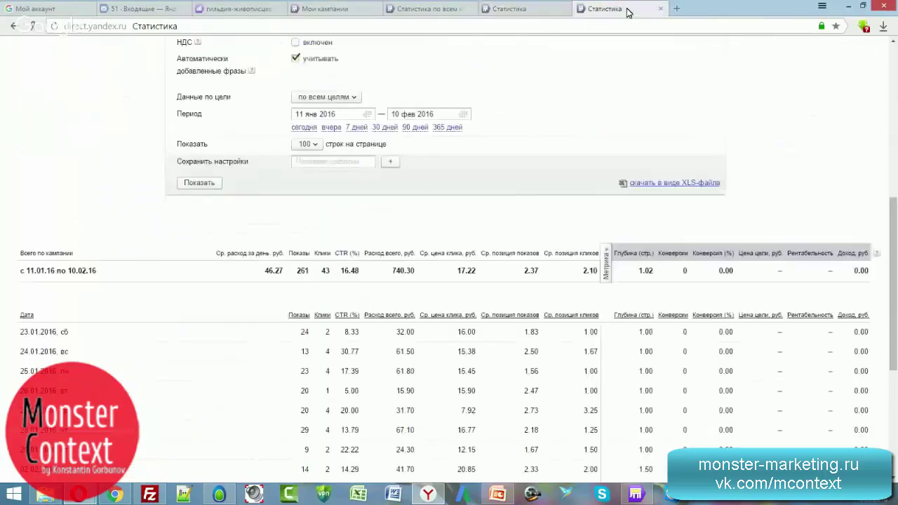
scroll(489, 204, down, 3)
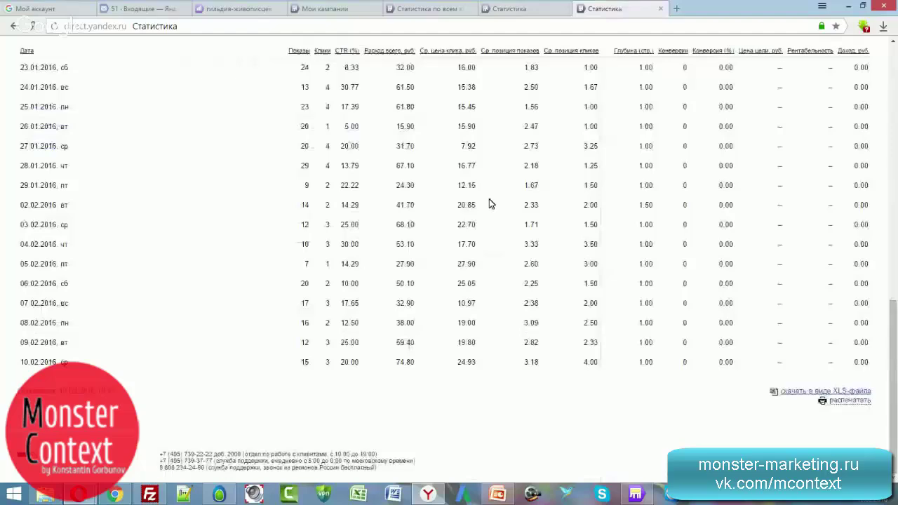
Switch to the ПОИСК Холодные report and examine its daily click counts, especially for 10.02.2016.
click(522, 12)
scroll(414, 238, down, 10)
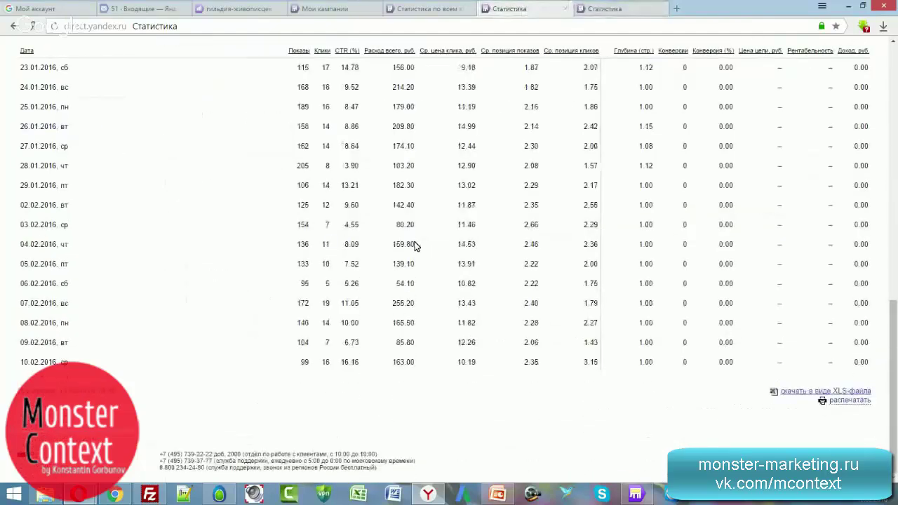
click(332, 366)
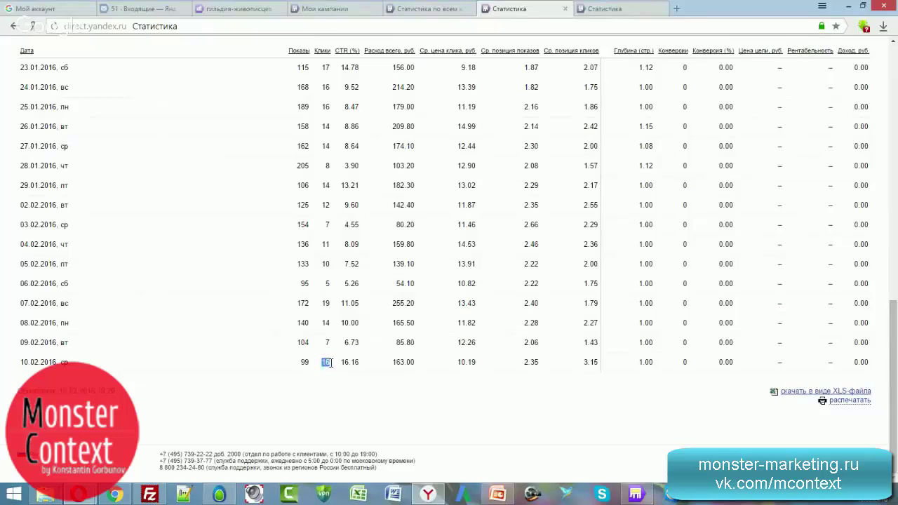
Return to the campaign list and check the display status of the РСЯ Холодные campaign.
click(607, 8)
click(426, 8)
click(327, 8)
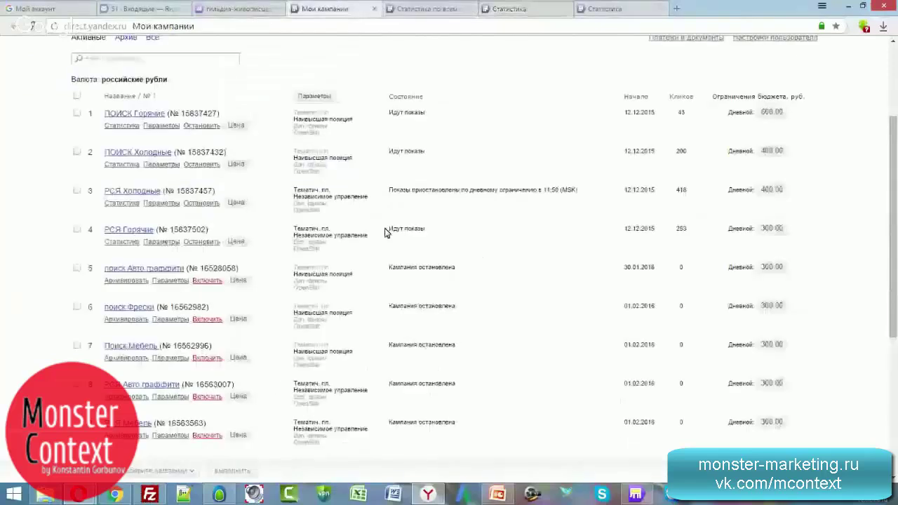
drag(415, 200, 589, 192)
click(590, 193)
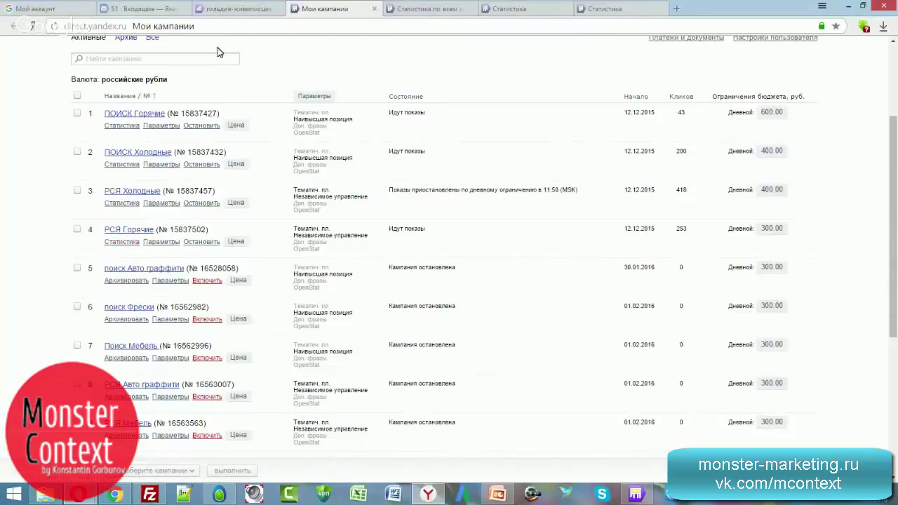
Switch to Yandex.Metrica and open the standard Директ - сводка report from the traffic source reports.
click(234, 9)
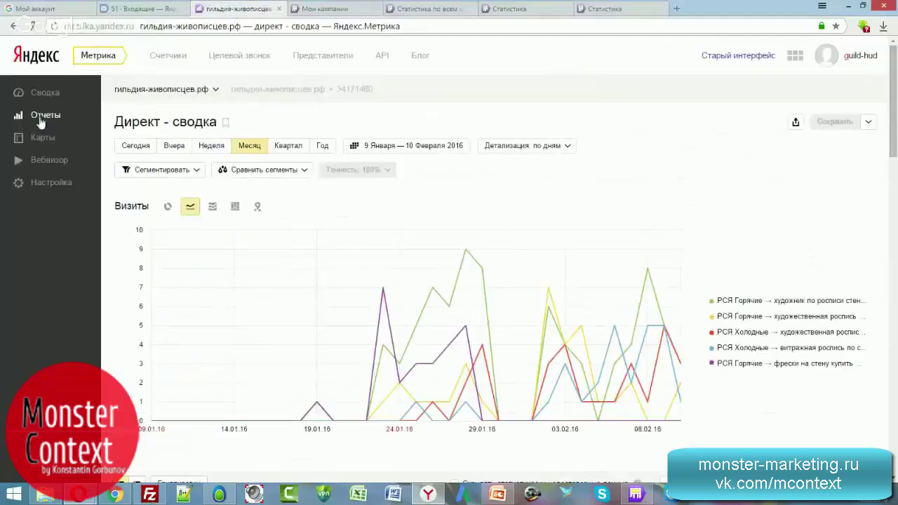
click(42, 119)
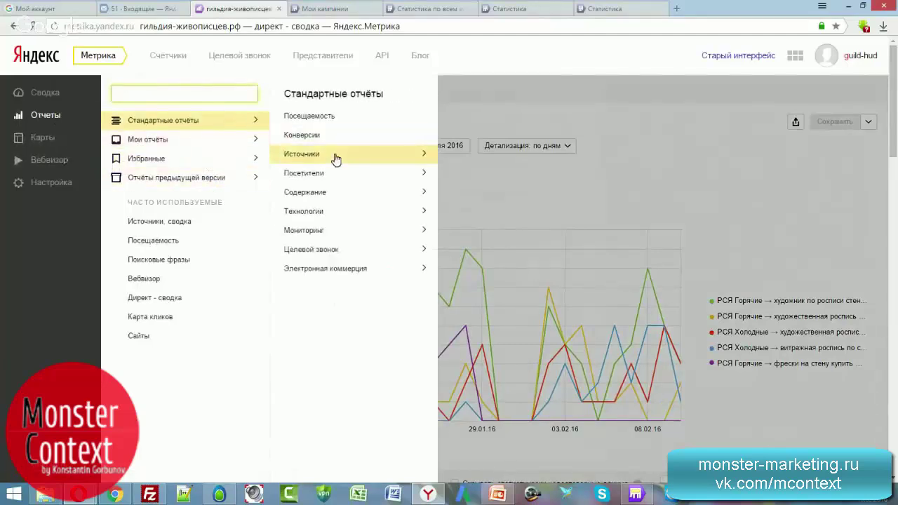
mouse_move(335, 156)
click(496, 234)
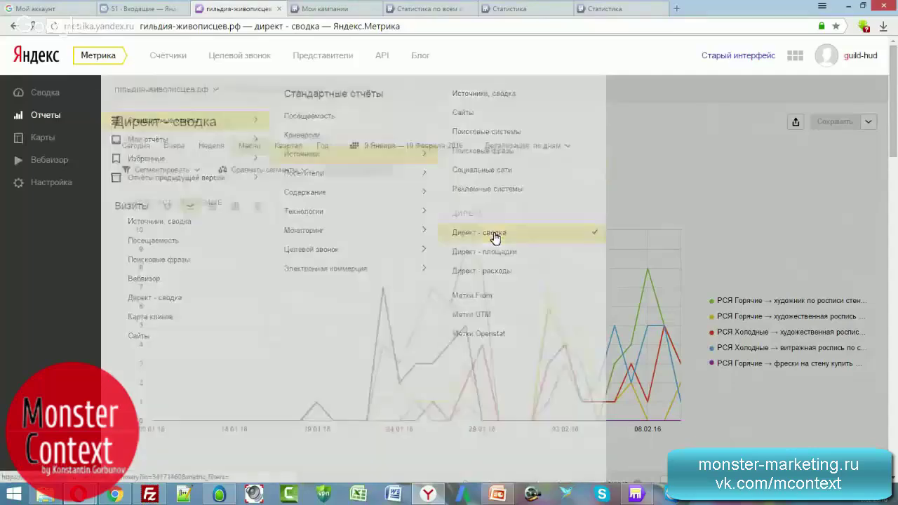
scroll(463, 213, down, 5)
scroll(463, 214, down, 2)
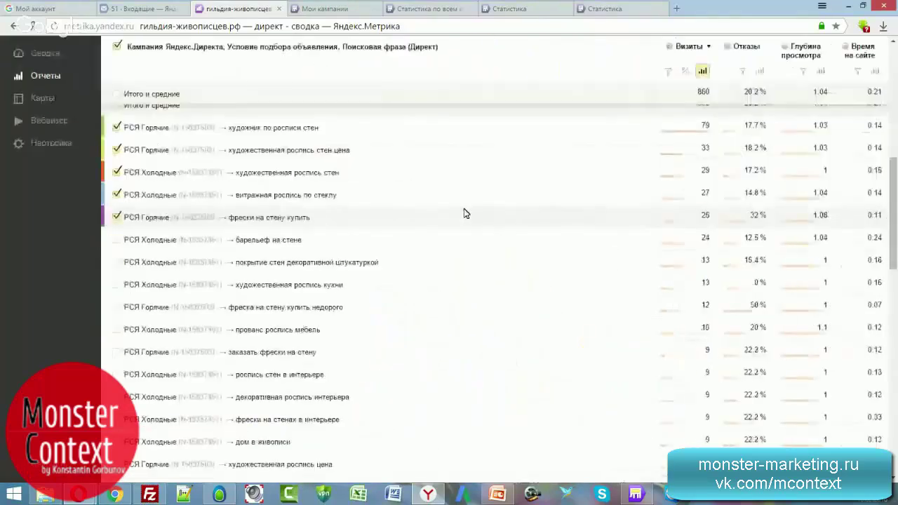
Display the report table as a tree by campaign and examine the ad selection conditions under РСЯ Холодные.
scroll(464, 213, up, 3)
click(138, 203)
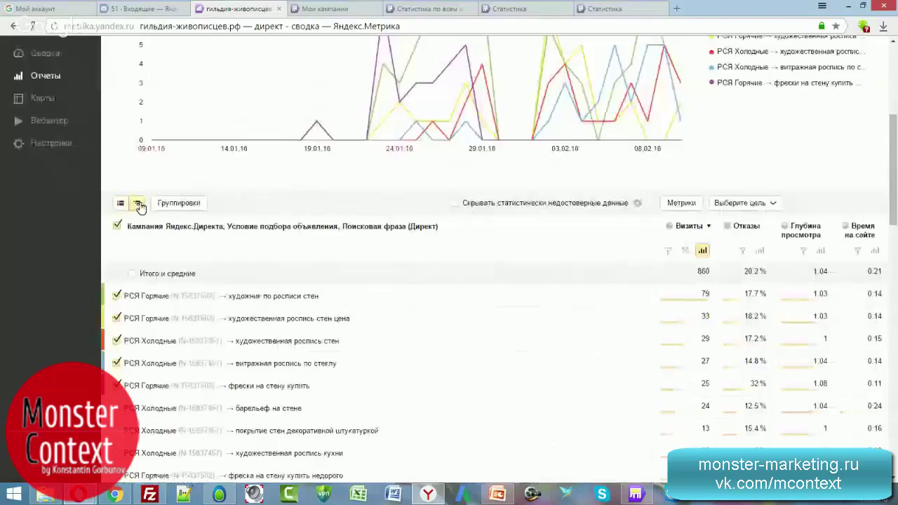
click(184, 291)
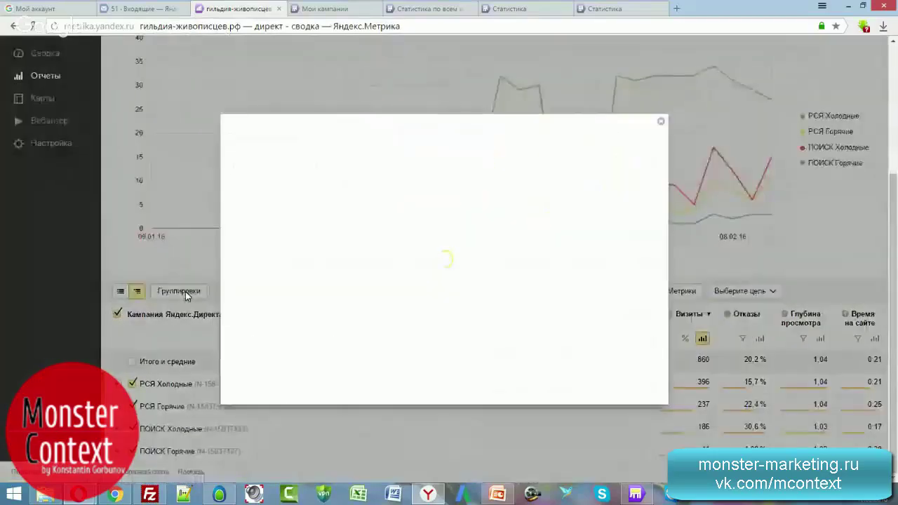
click(661, 122)
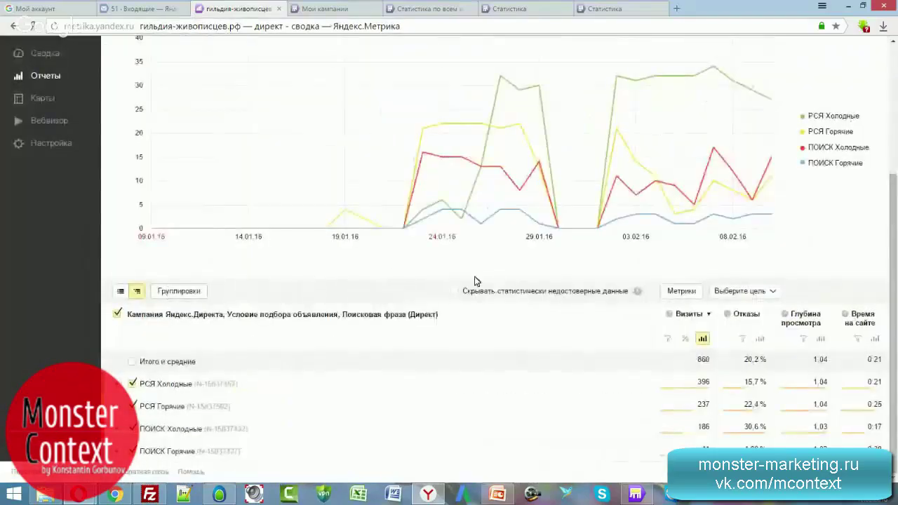
click(166, 384)
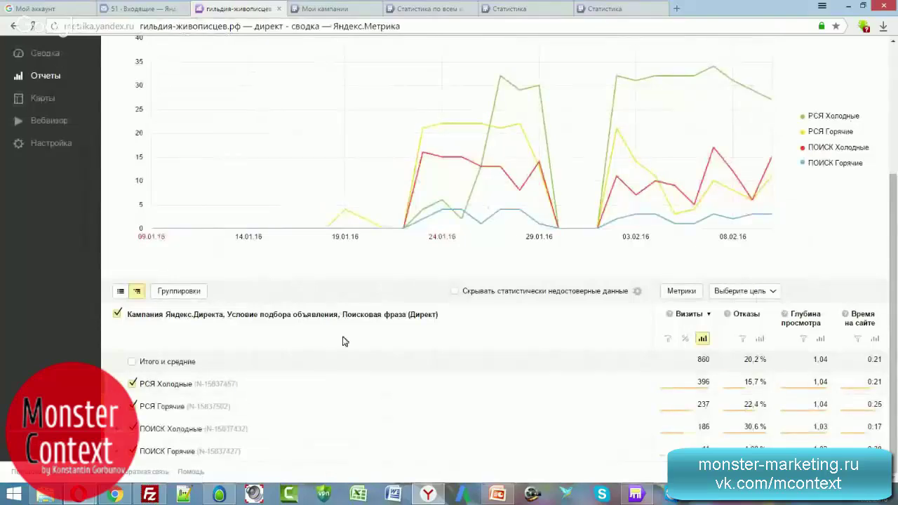
scroll(294, 341, up, 2)
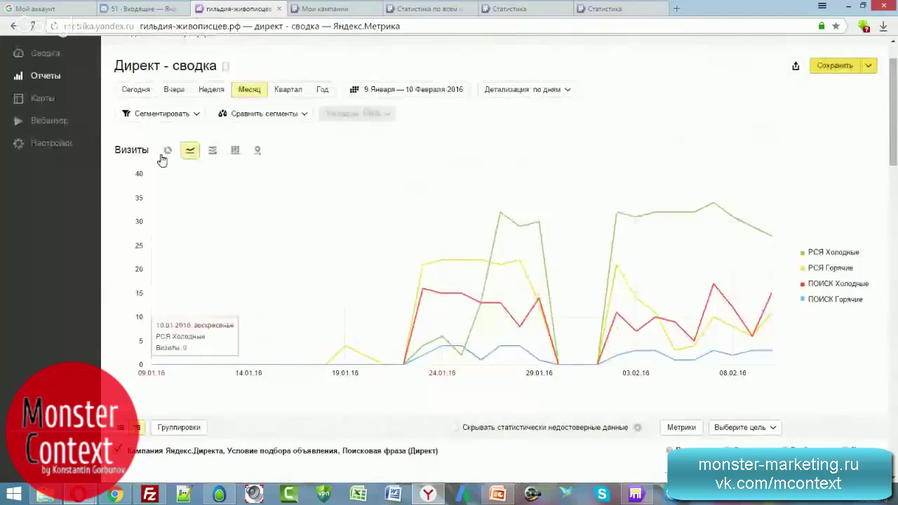
scroll(231, 257, down, 3)
scroll(302, 255, down, 1)
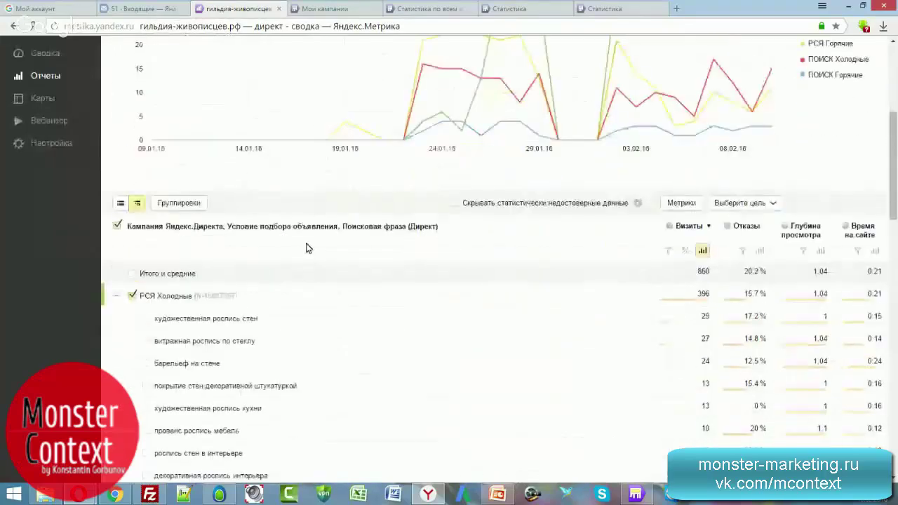
click(117, 296)
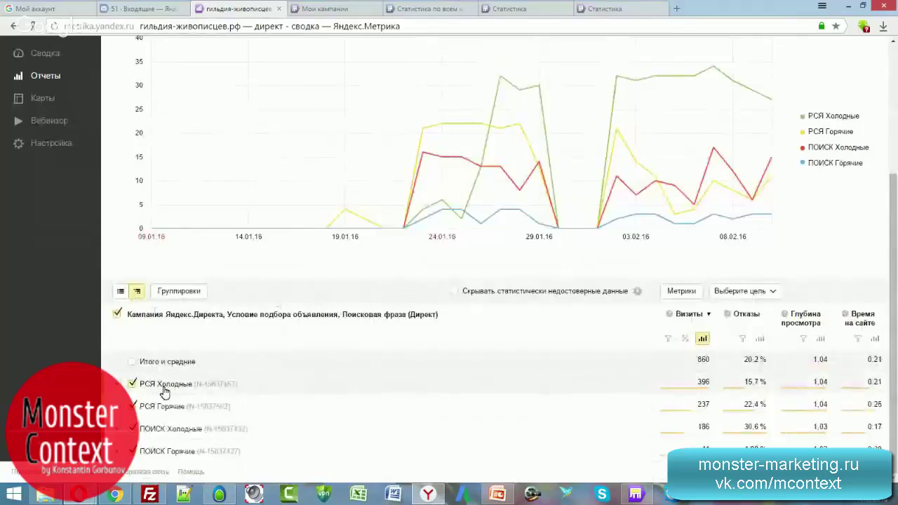
Remove the ad selection condition grouping, keeping campaign and Поисковая фраза (Директ), and show the table as a flat list.
click(184, 292)
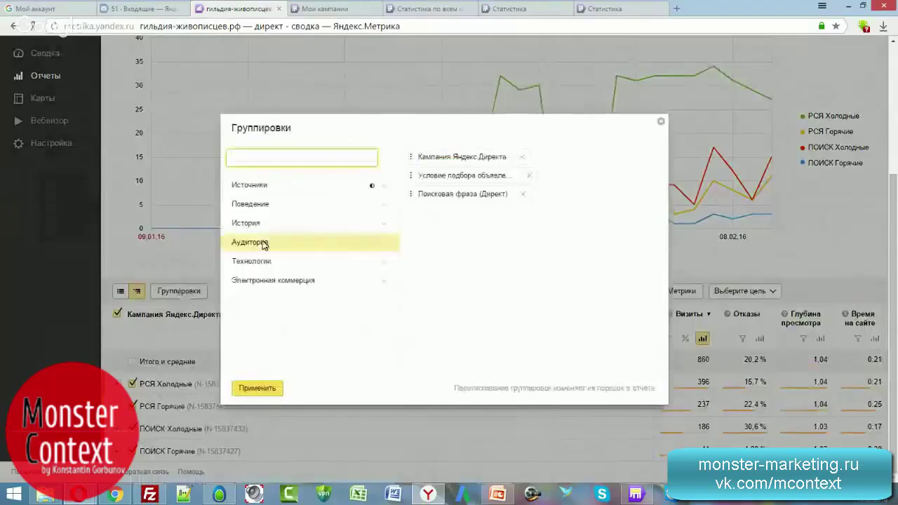
click(423, 235)
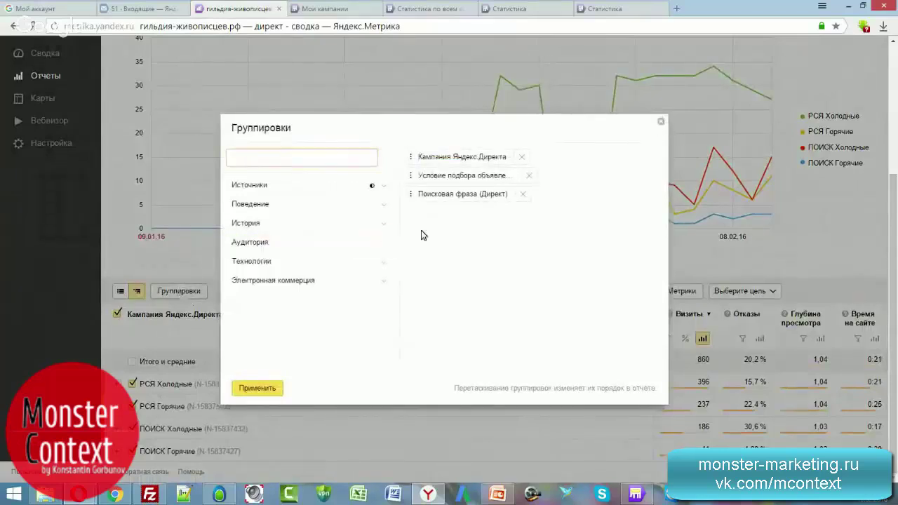
click(529, 176)
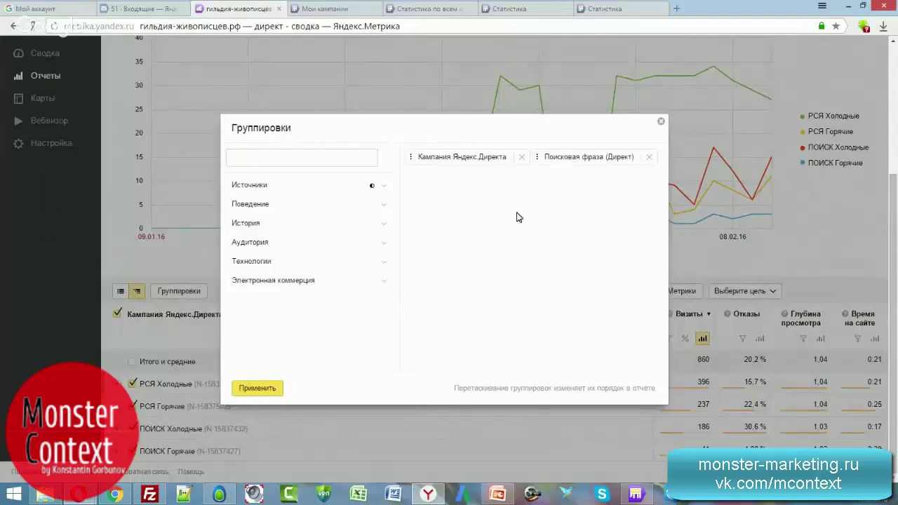
click(261, 389)
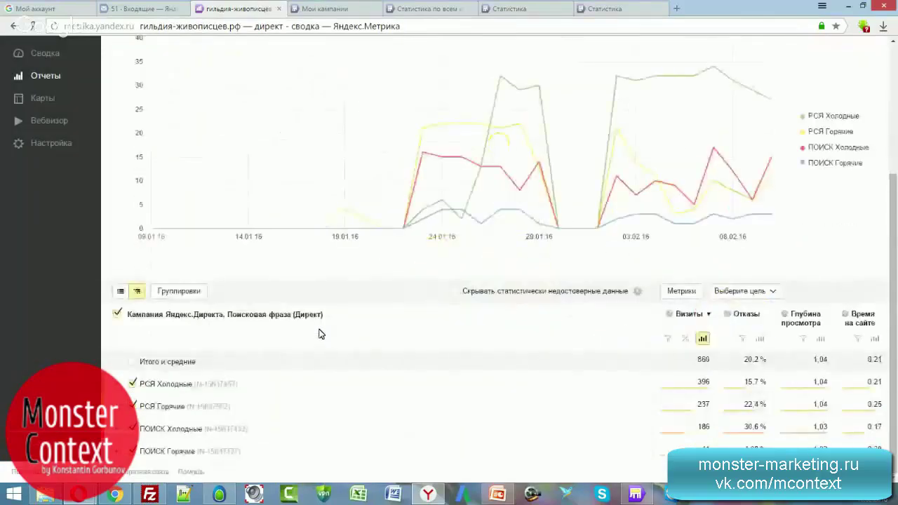
click(120, 291)
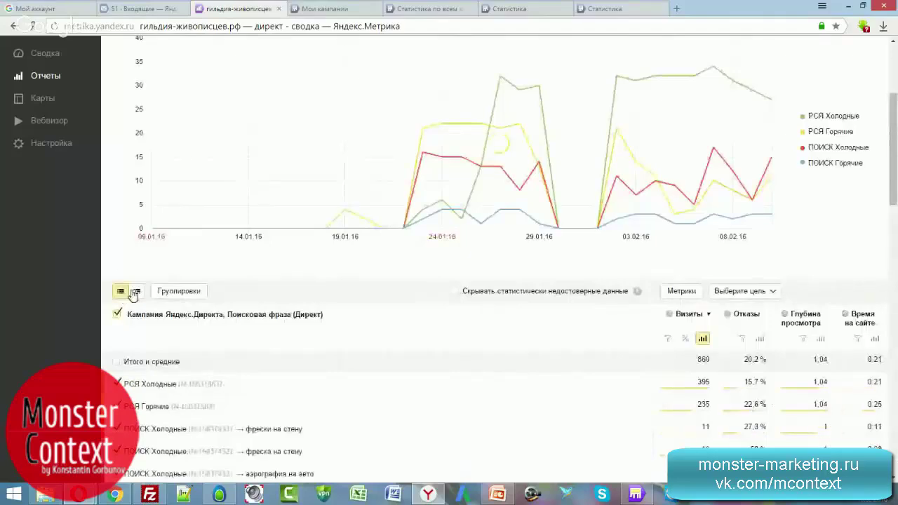
Examine the search phrases of each campaign together with their visits, bounces, page depth and time on site.
scroll(331, 341, down, 3)
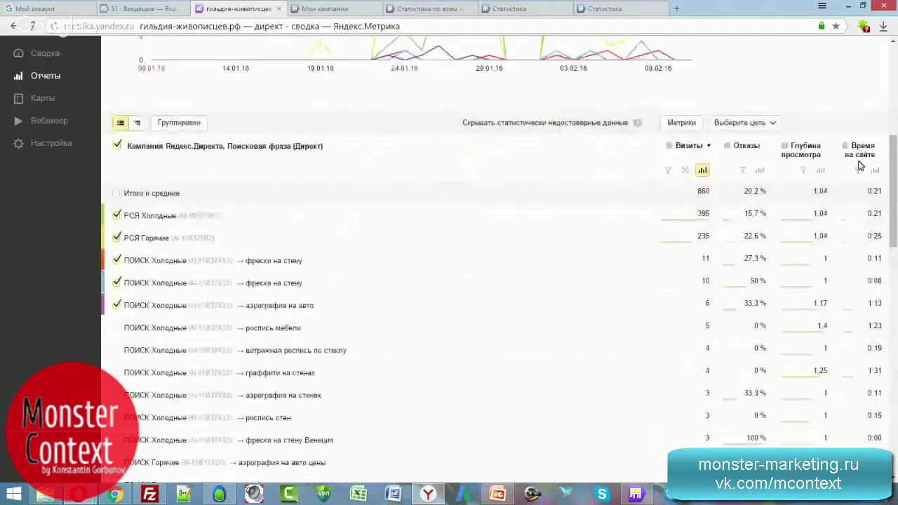
scroll(872, 173, down, 5)
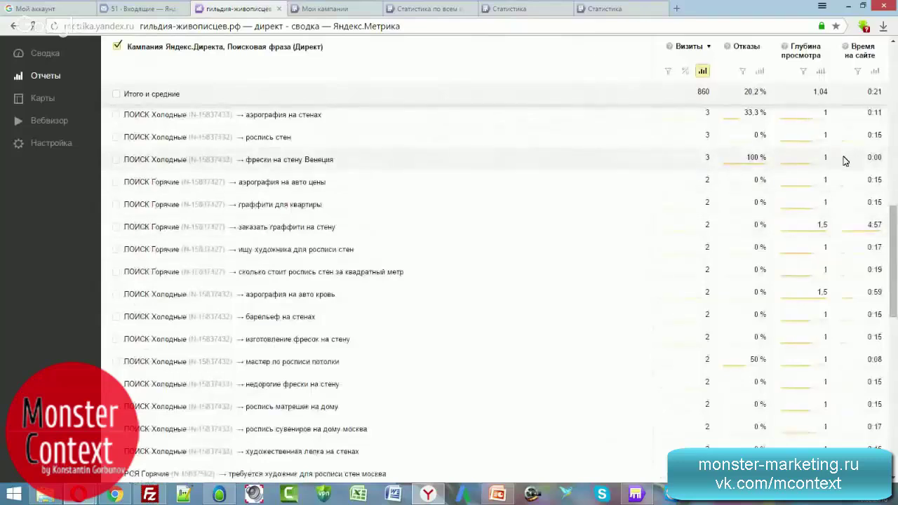
scroll(844, 160, up, 5)
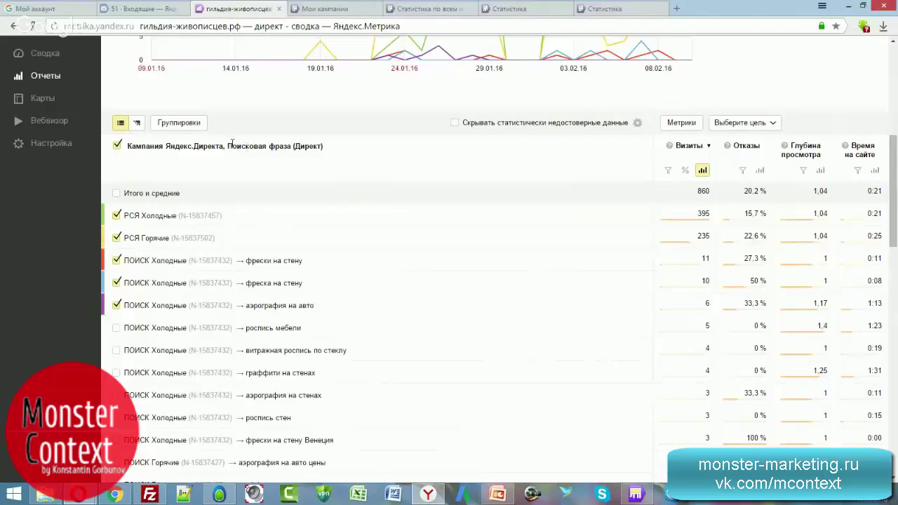
drag(228, 146, 292, 146)
click(291, 146)
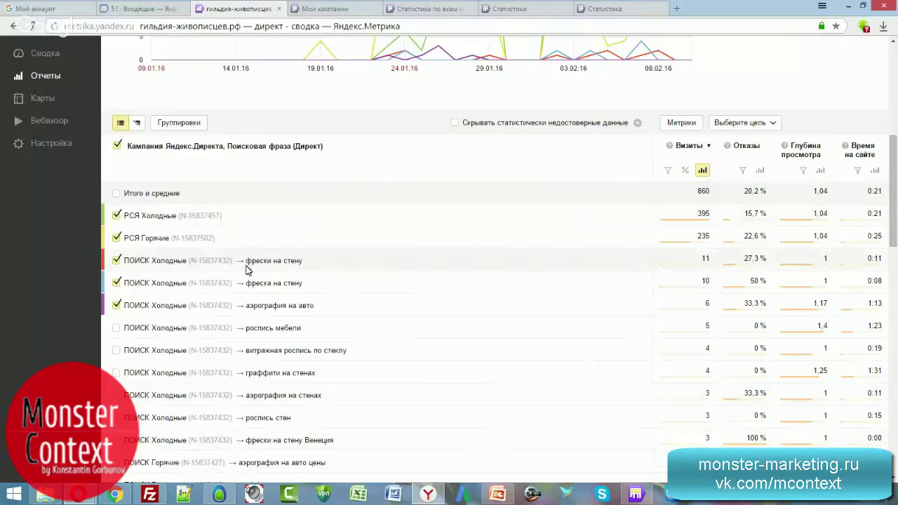
scroll(293, 276, down, 4)
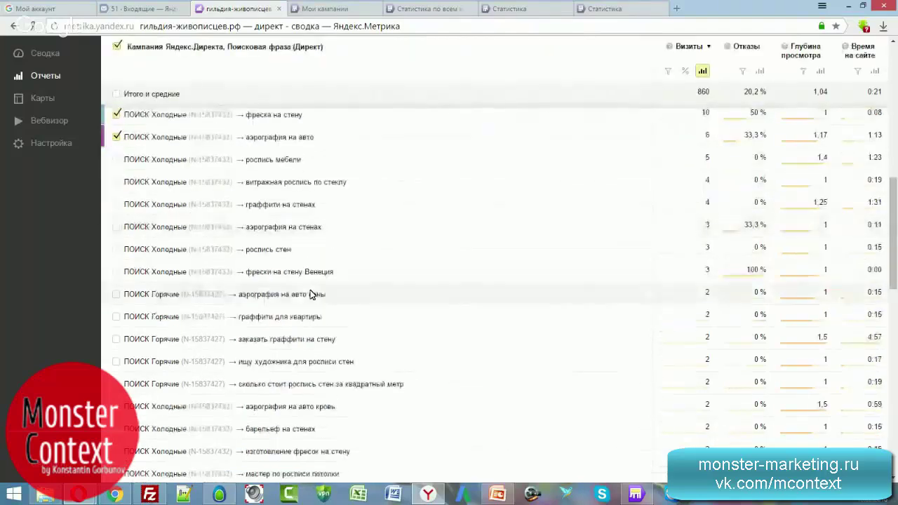
scroll(309, 348, down, 3)
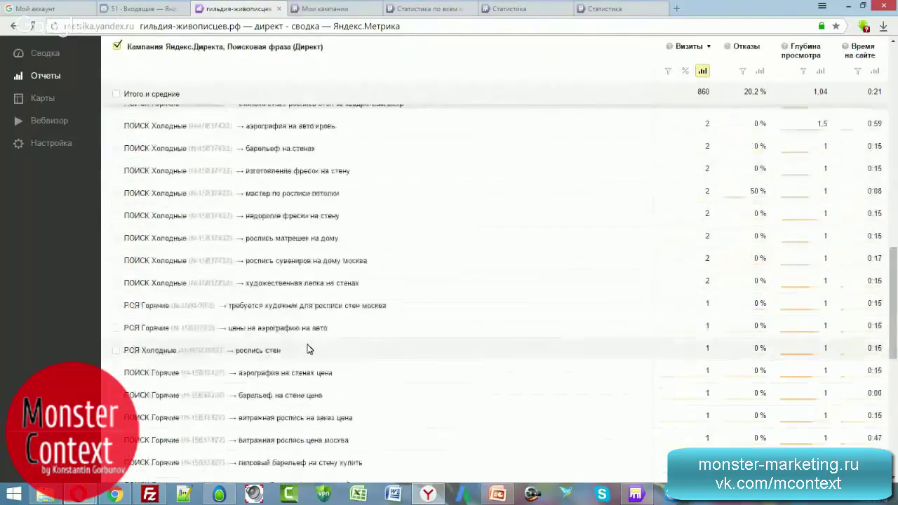
scroll(313, 365, down, 3)
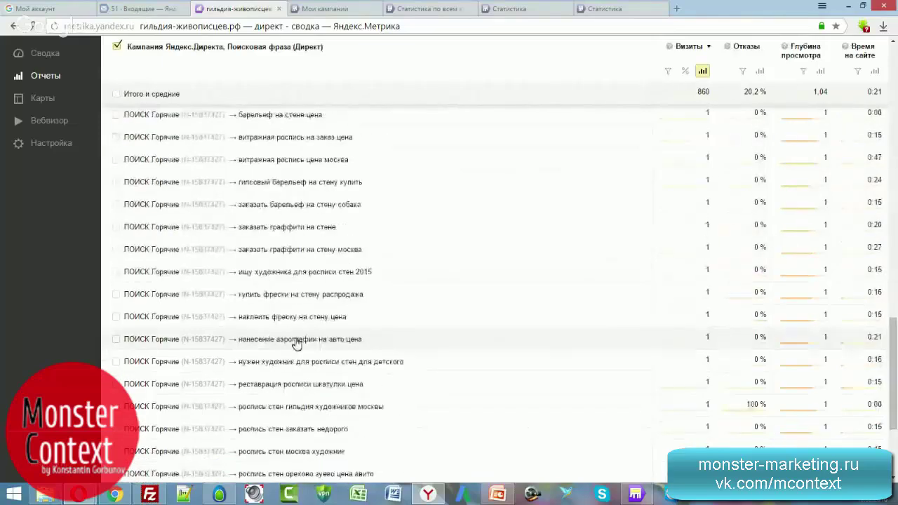
scroll(294, 344, down, 3)
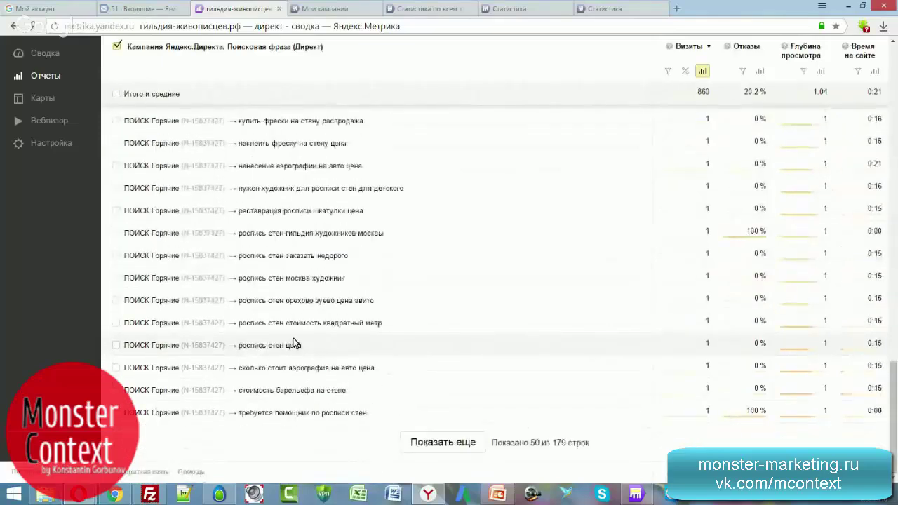
scroll(295, 344, up, 13)
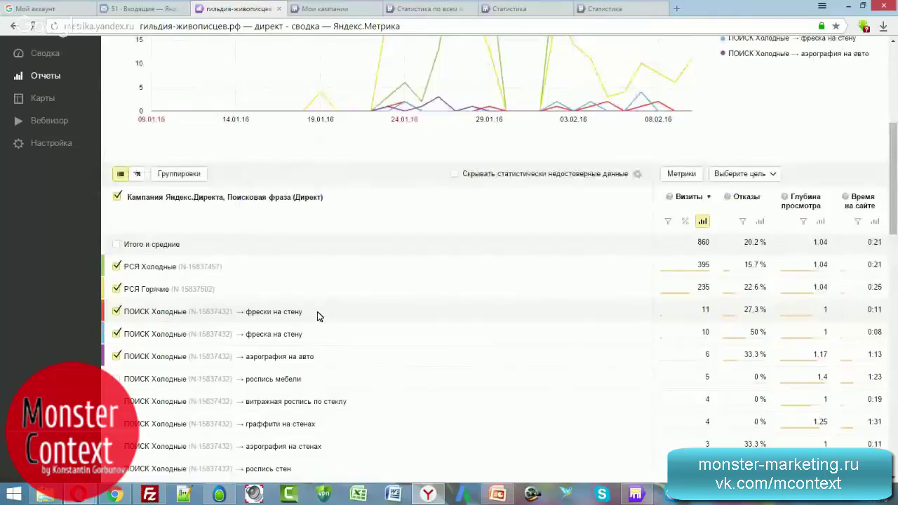
scroll(319, 318, down, 1)
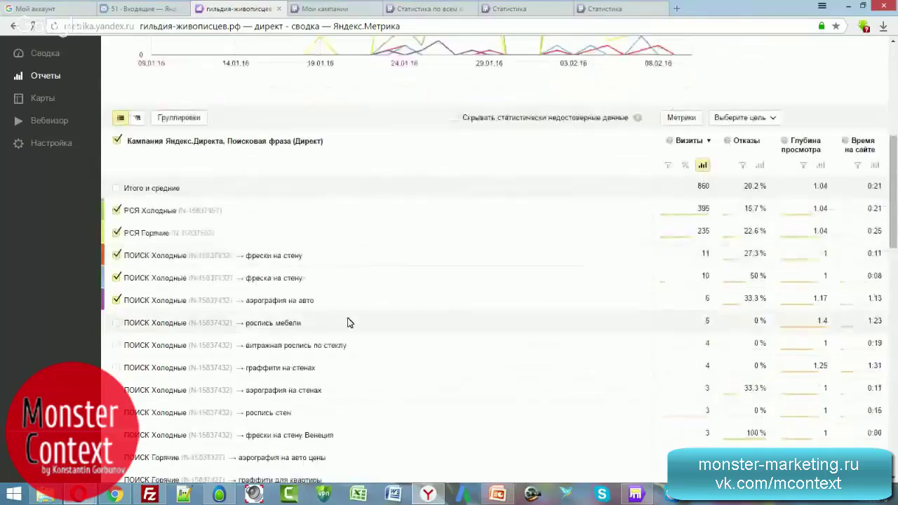
Switch to Директ Коммандер, select all campaigns from ПОИСК Горячие through РСЯ Фрески and open their shared parameters.
click(636, 495)
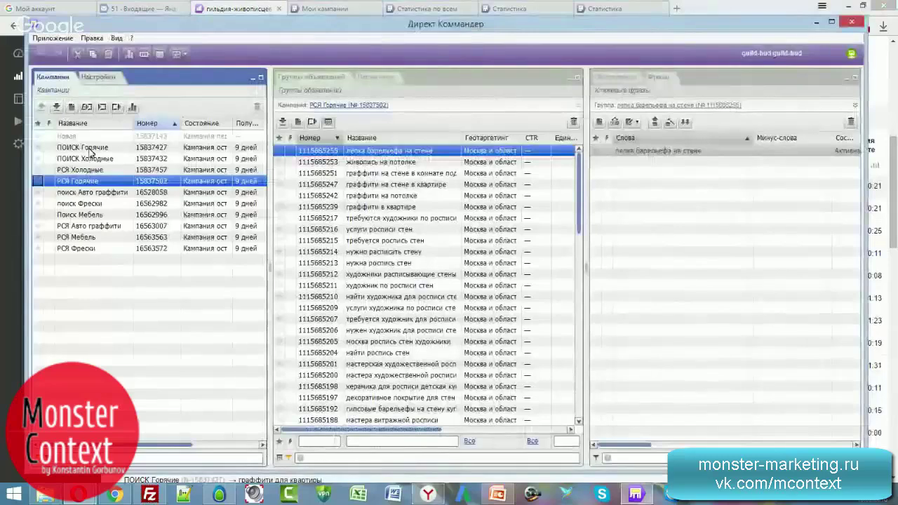
click(90, 149)
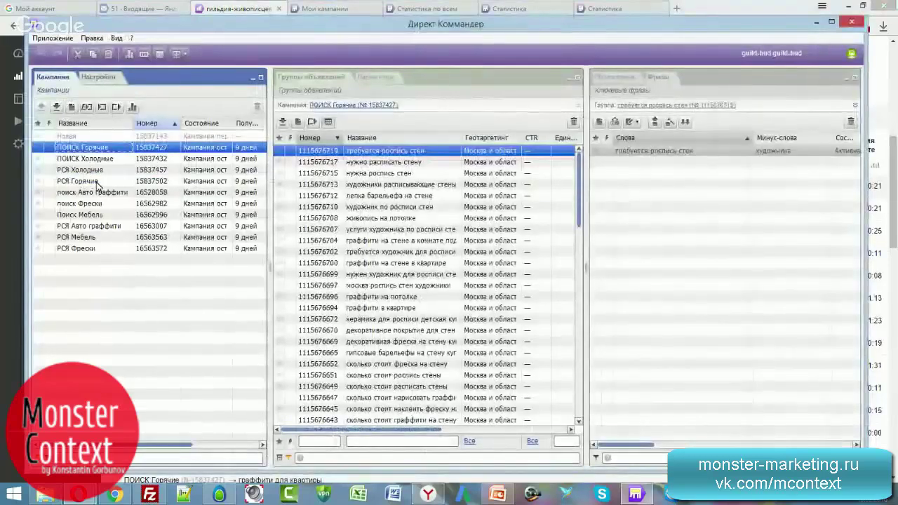
shift+click(98, 184)
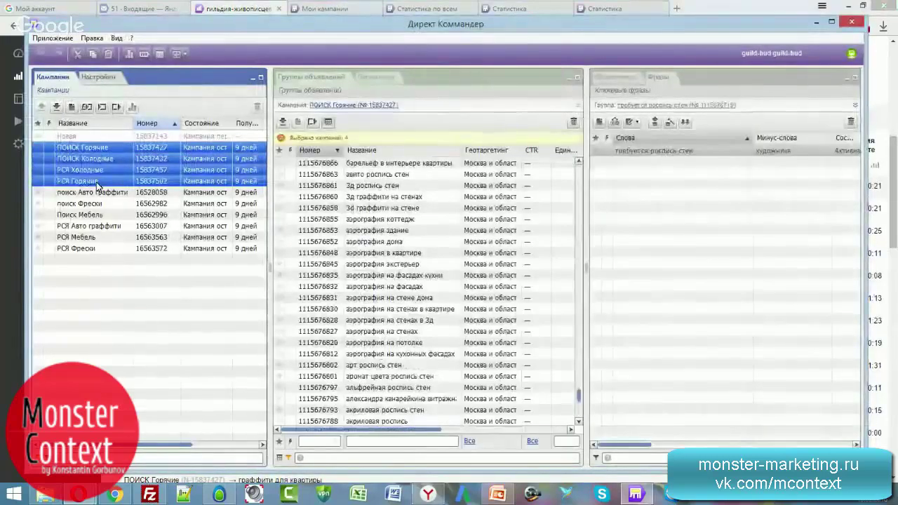
shift+click(98, 247)
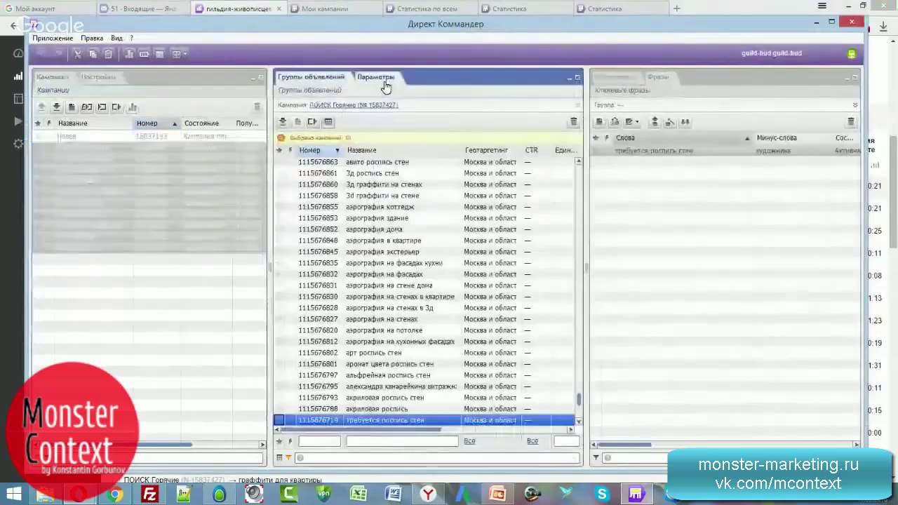
click(385, 82)
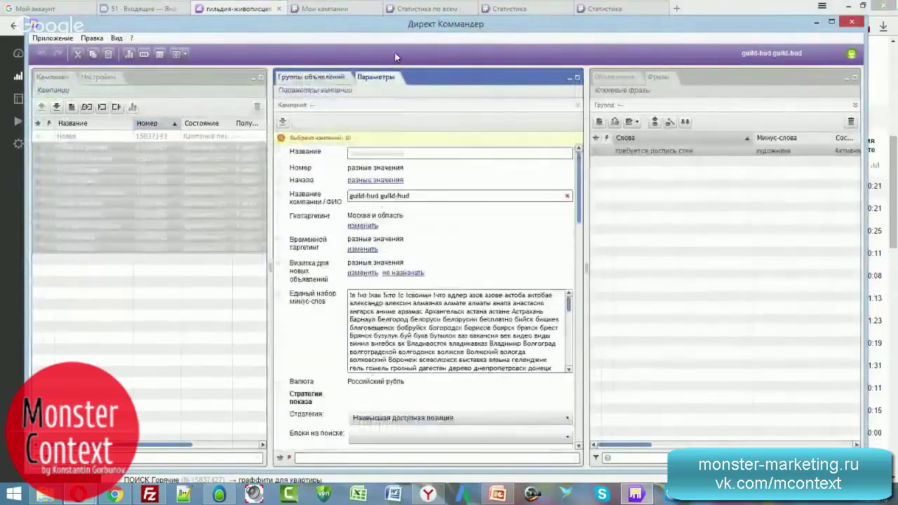
Check the campaigns' shared negative keyword list, and return to the Metrica report in the browser to examine the search phrases per campaign.
drag(569, 303, 421, 308)
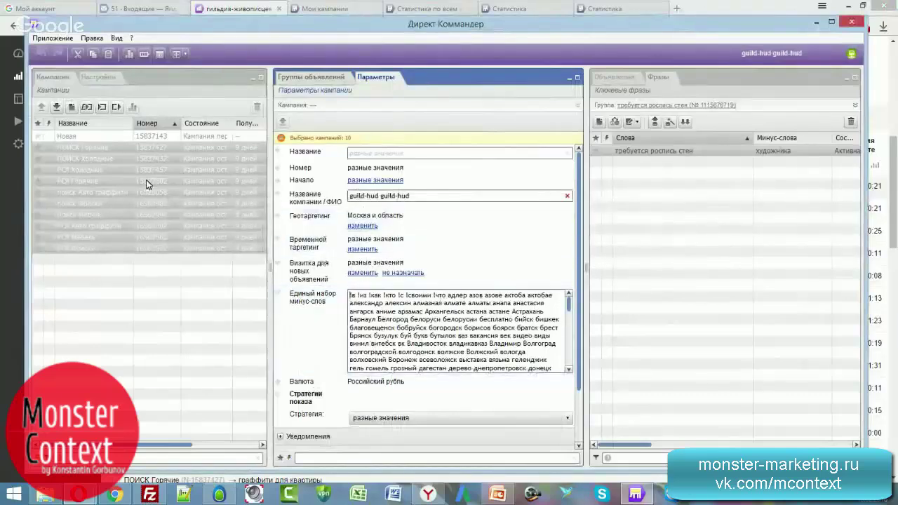
click(77, 169)
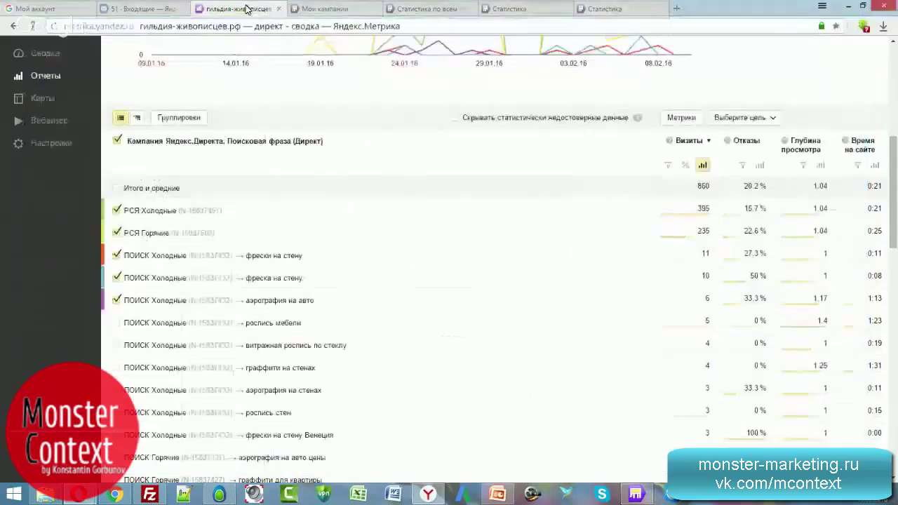
click(253, 7)
scroll(322, 288, down, 3)
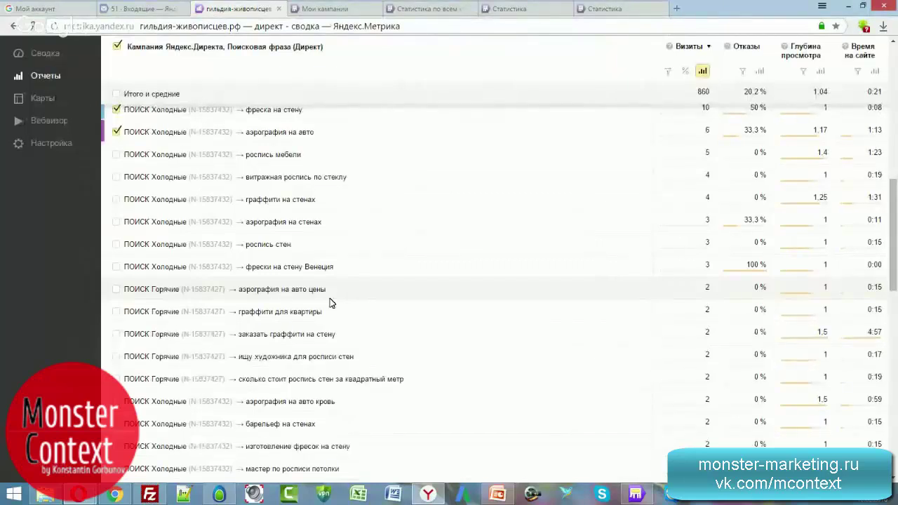
scroll(331, 303, up, 1)
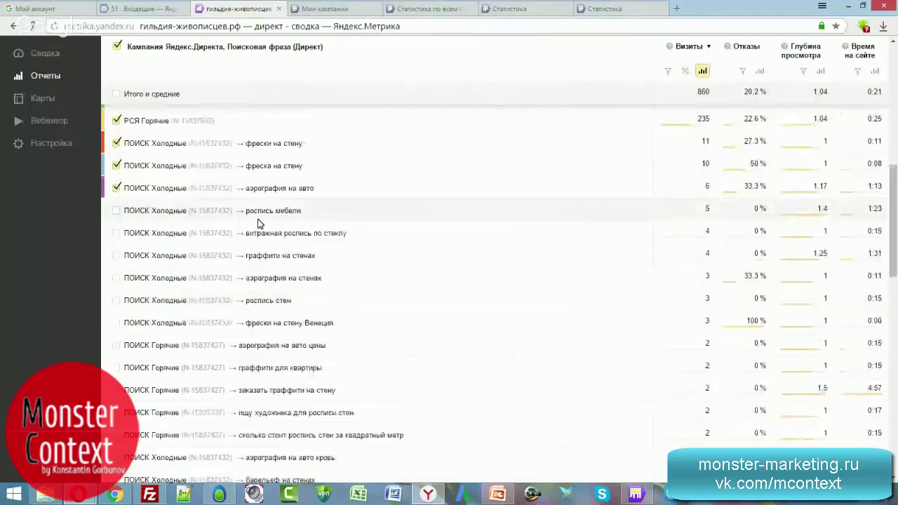
scroll(345, 343, down, 4)
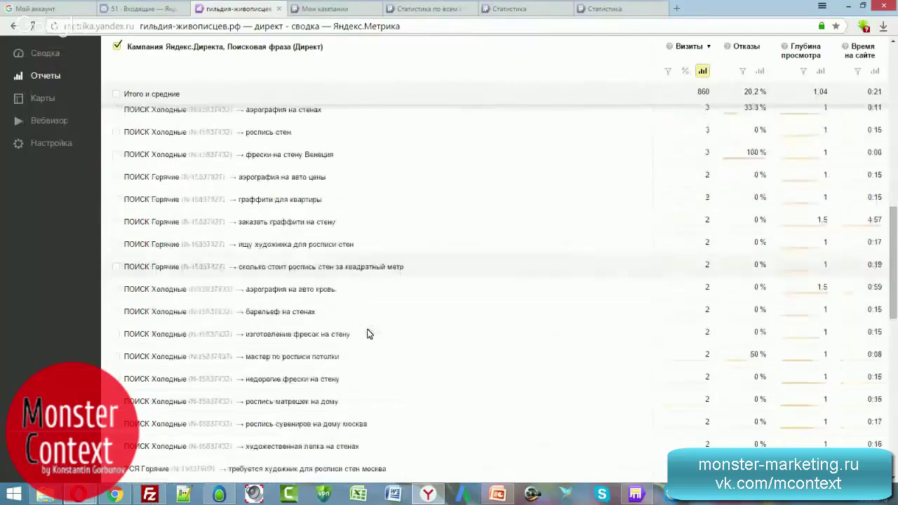
scroll(368, 334, down, 7)
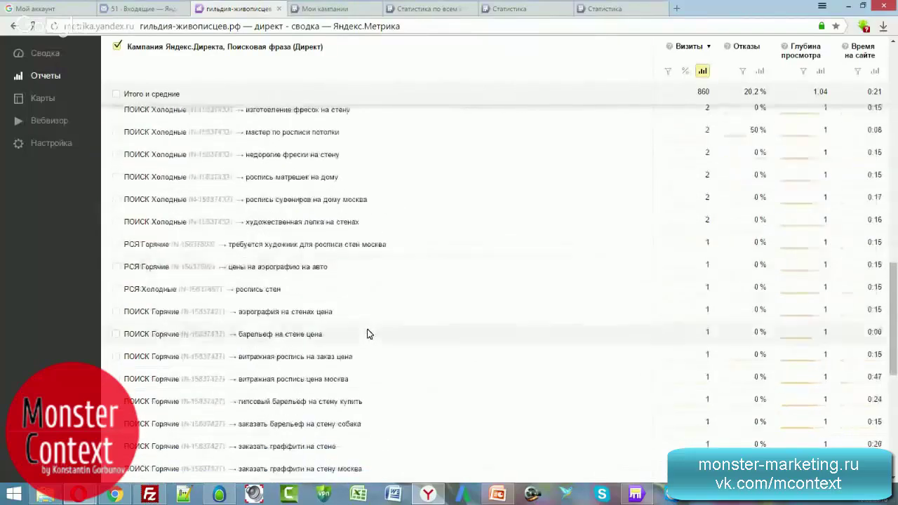
scroll(368, 334, up, 15)
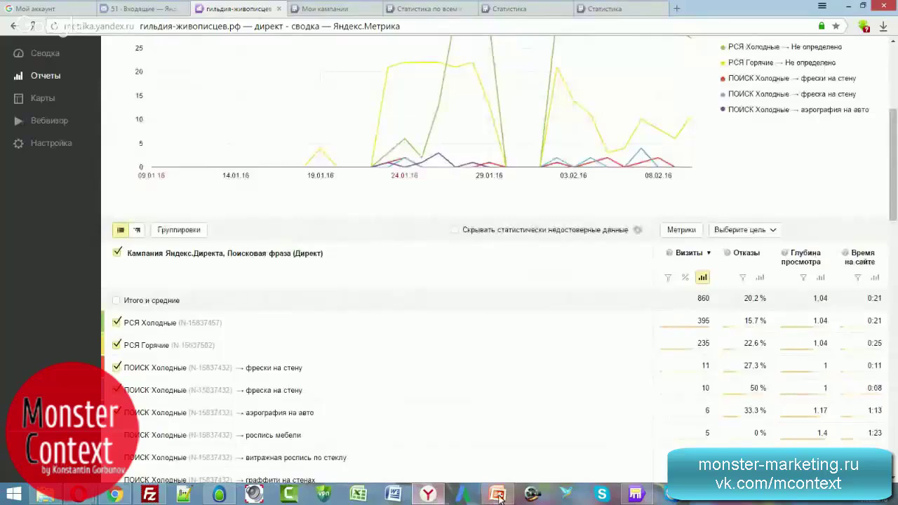
Switch to the PowerPoint presentation, show the Главные проблемы slide and highlight the text "Нехватка аудитории / Избыток аудитории".
key(alt+Tab)
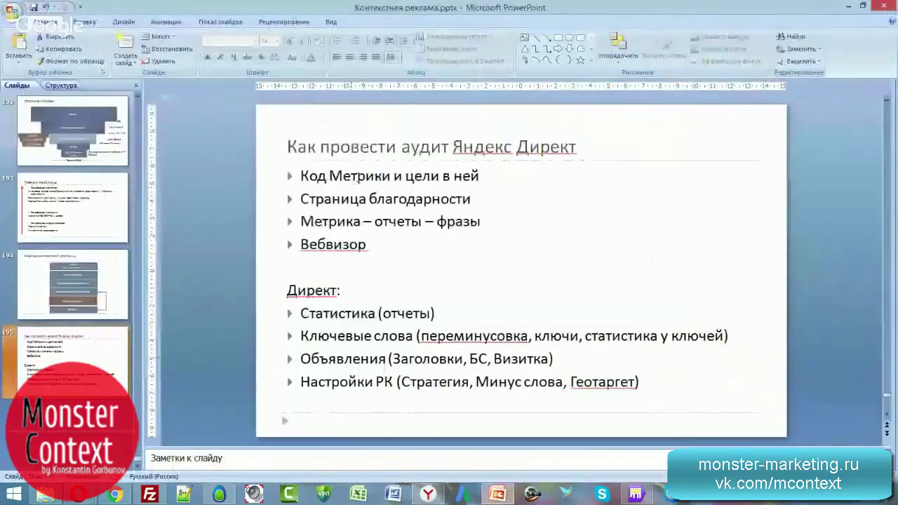
click(46, 198)
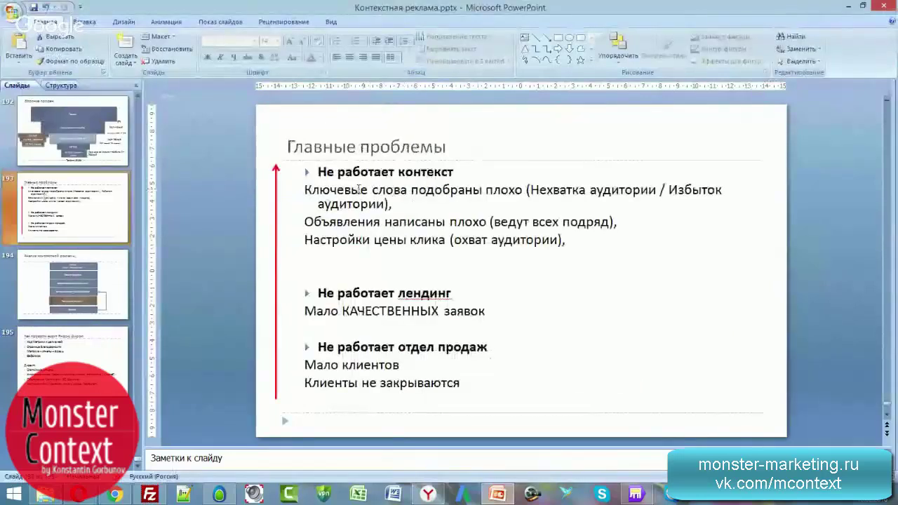
click(395, 191)
drag(305, 190, 390, 205)
click(422, 202)
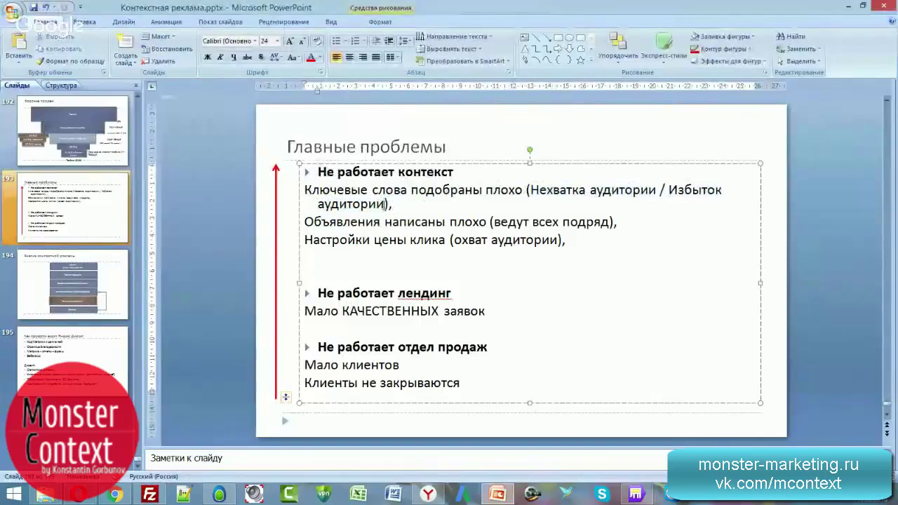
drag(386, 203, 531, 189)
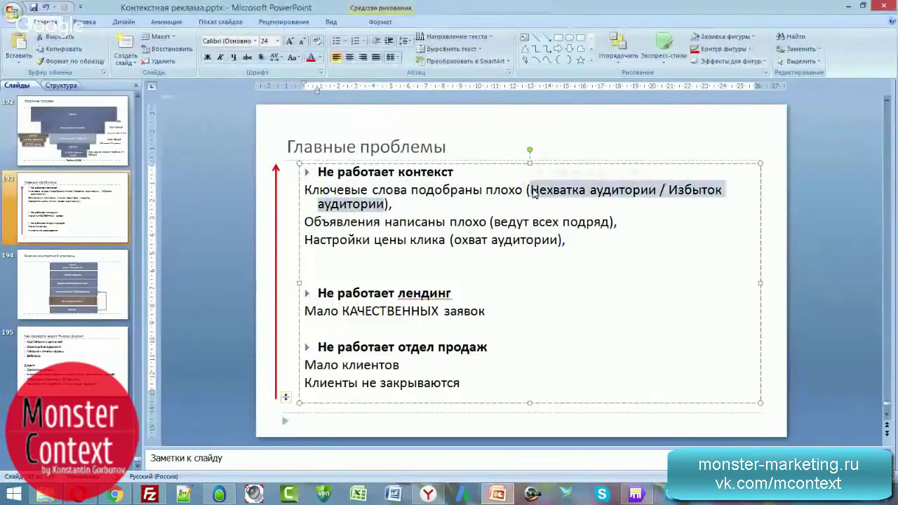
click(517, 206)
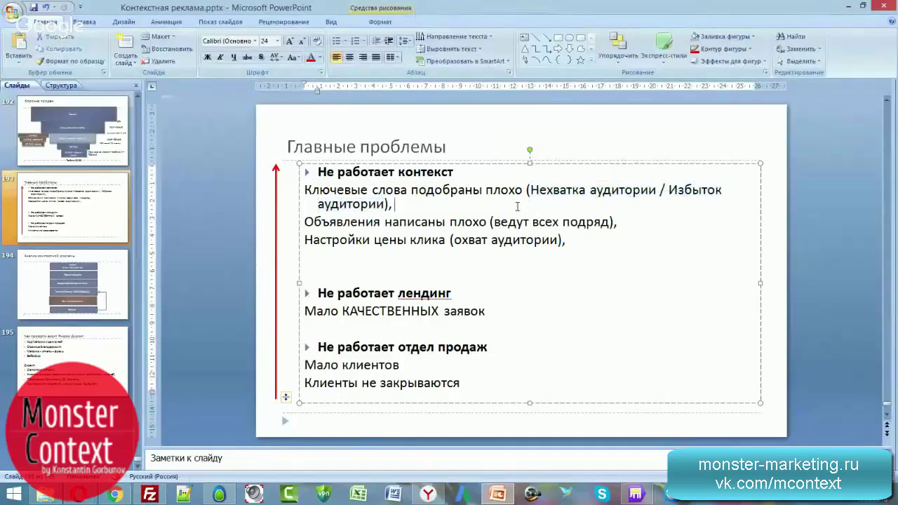
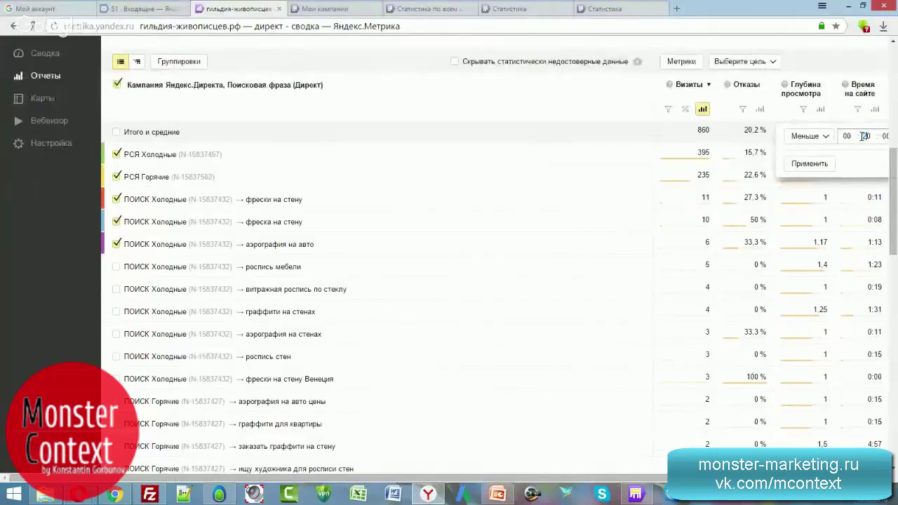
Try filtering the Metrica table by time on site less than 00:20:00, and remove that filter.
text(2)
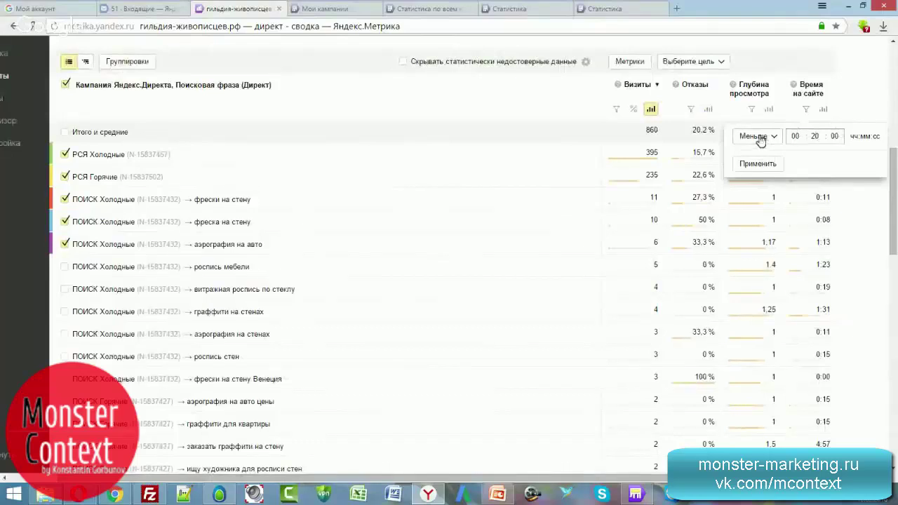
click(758, 165)
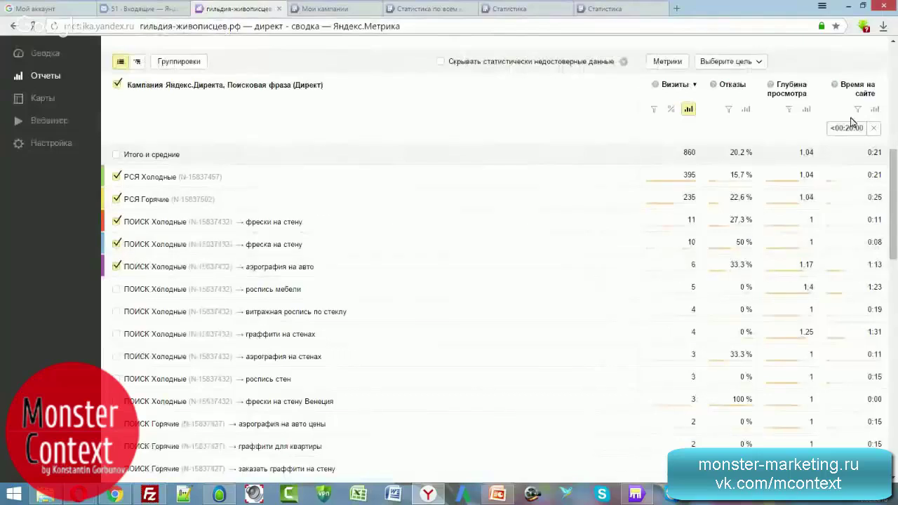
click(874, 128)
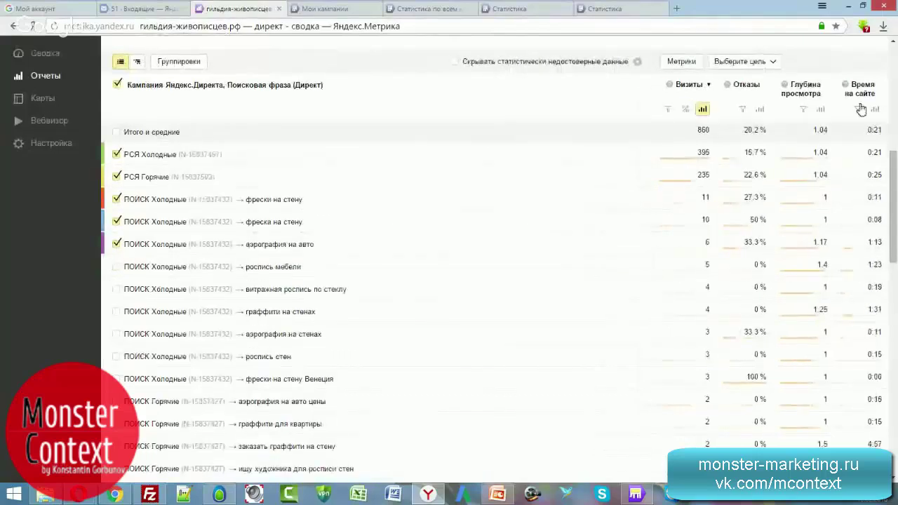
Try filtering the table by time on site greater than 00:20:00, and clear the condition.
click(858, 109)
click(809, 135)
click(816, 159)
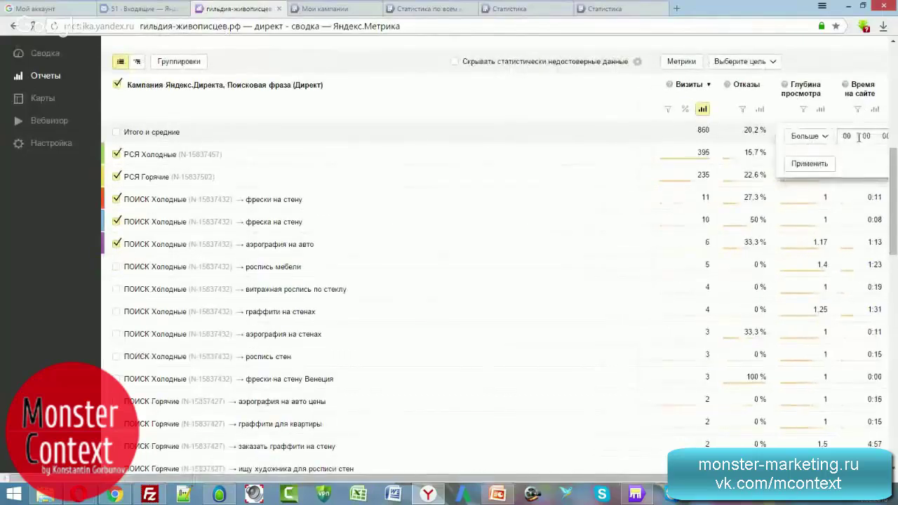
click(807, 163)
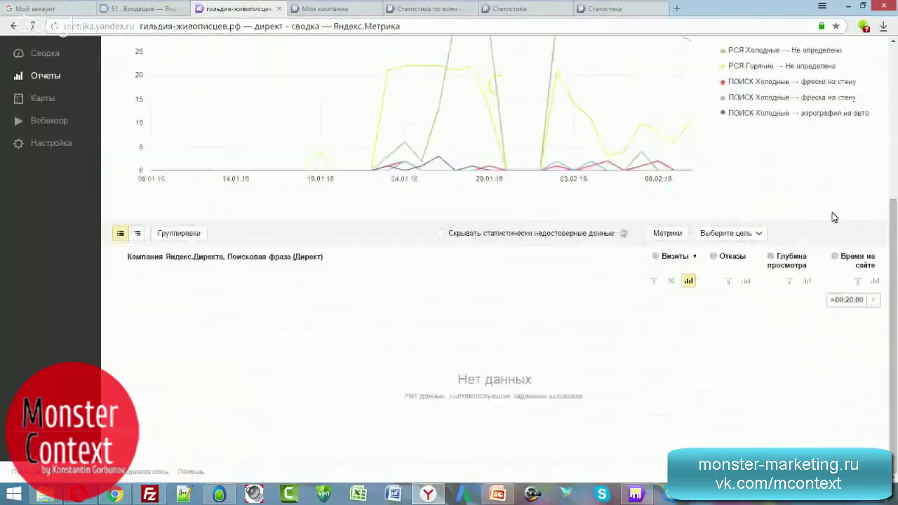
click(872, 299)
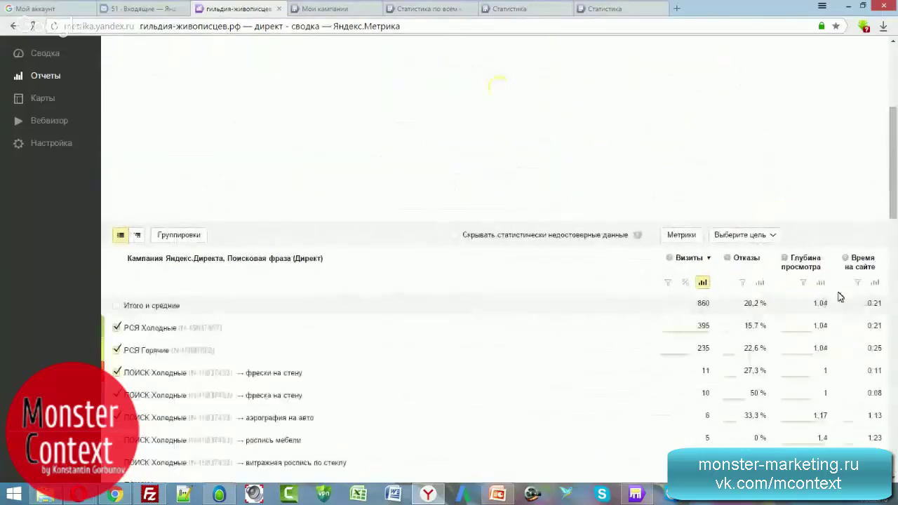
Filter the search phrase table by Время на сайте greater than 00:00:20.
click(857, 281)
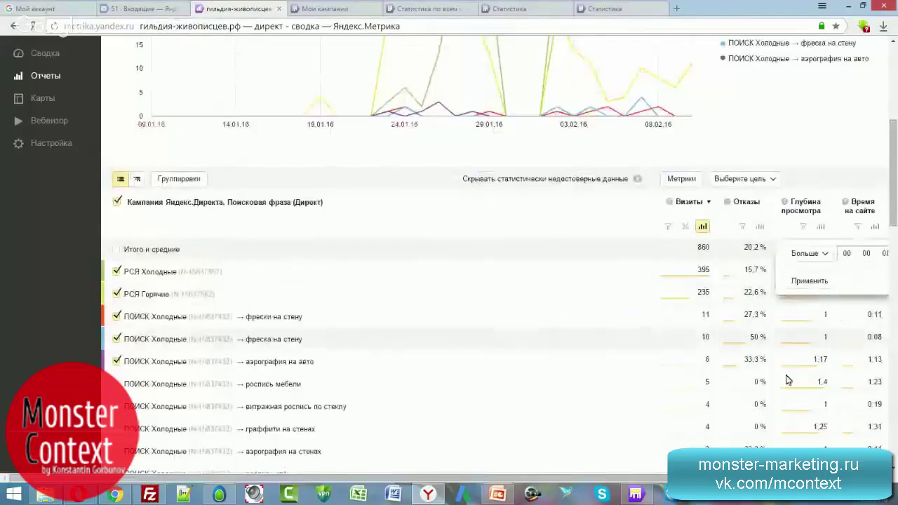
scroll(793, 377, right, 2)
click(835, 253)
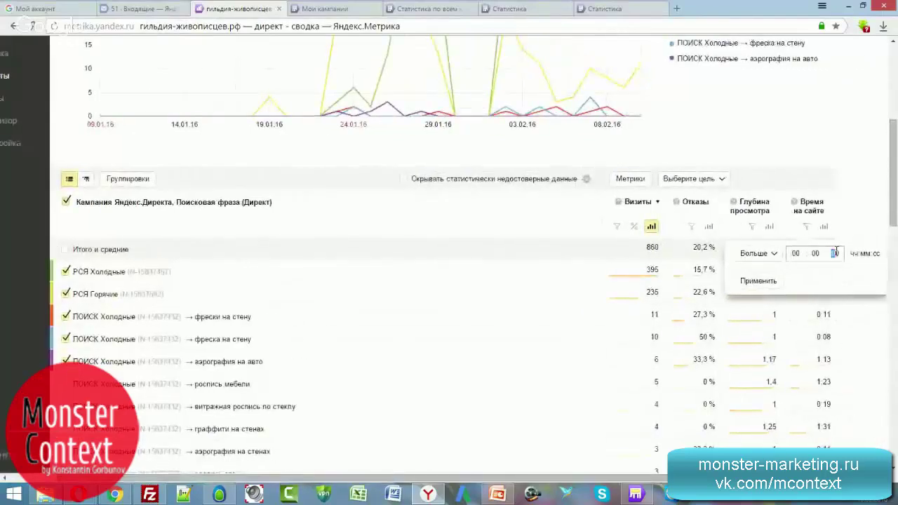
click(767, 281)
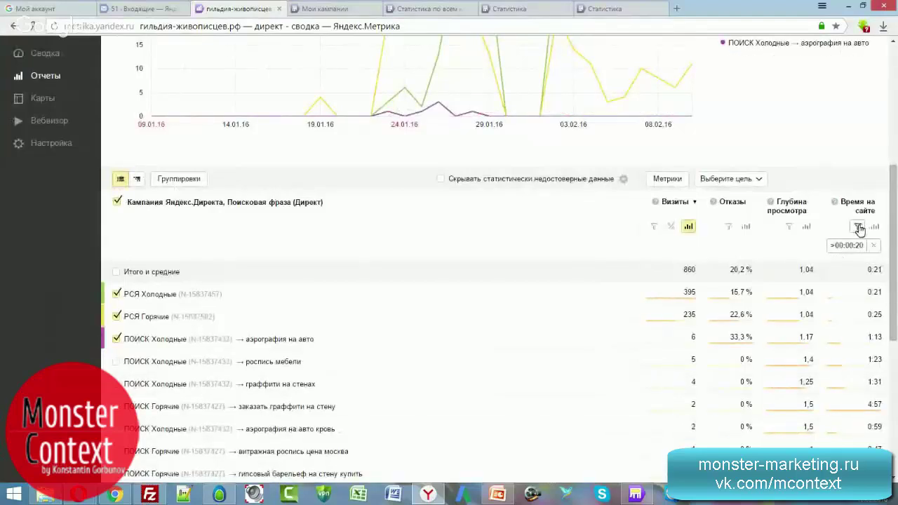
Change the time on site filter condition to Меньше, keeping only phrases under 00:00:20.
click(858, 228)
click(807, 253)
click(807, 275)
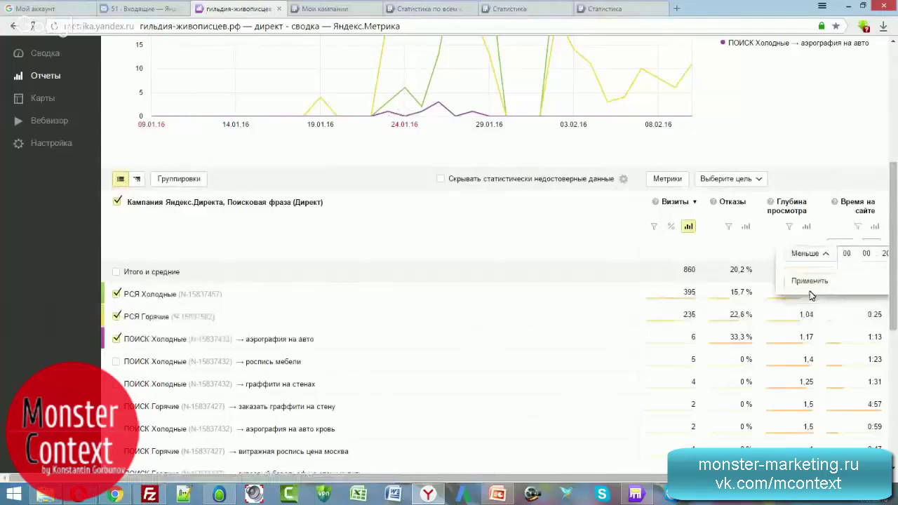
click(798, 287)
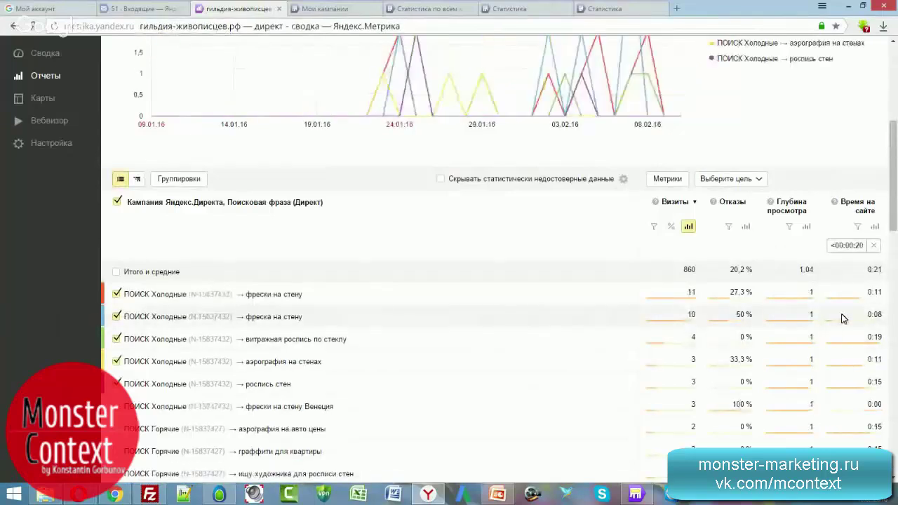
Examine the filtered low-time search phrases and their bounce rates, down to the end of the loaded rows.
scroll(819, 281, down, 4)
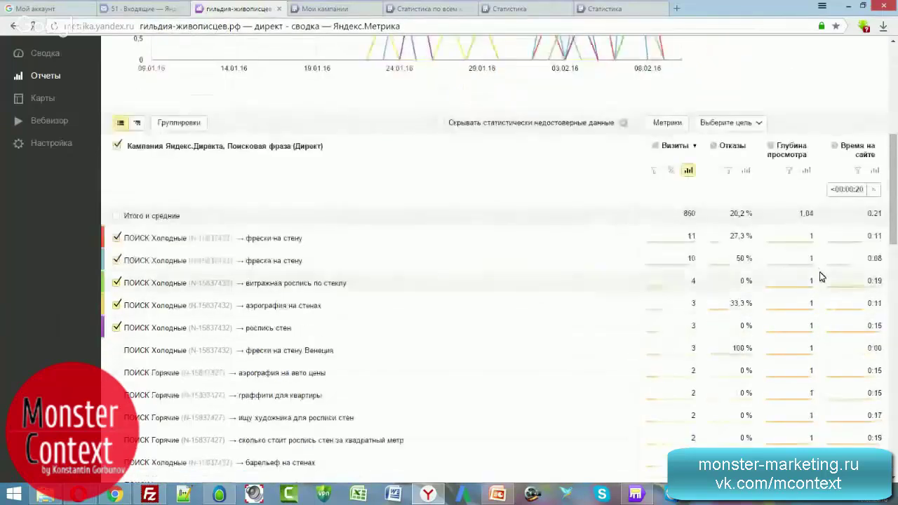
scroll(820, 276, up, 1)
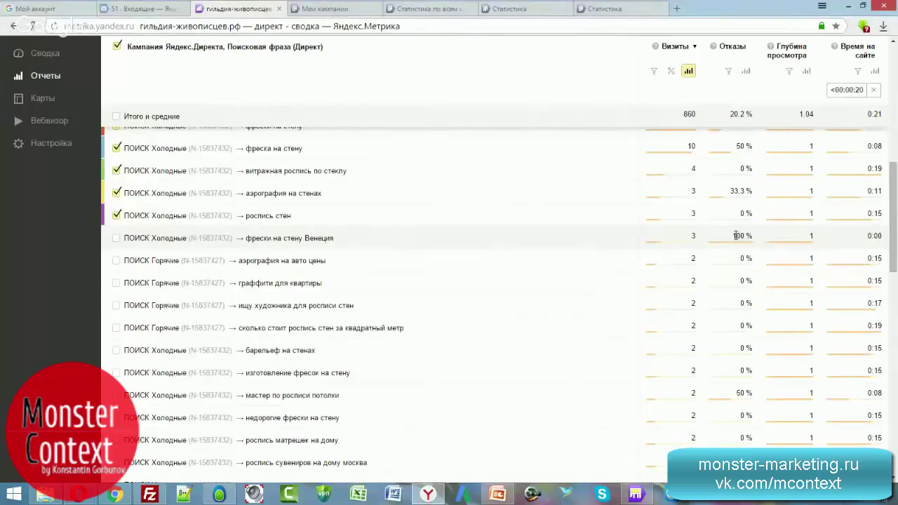
scroll(639, 286, down, 10)
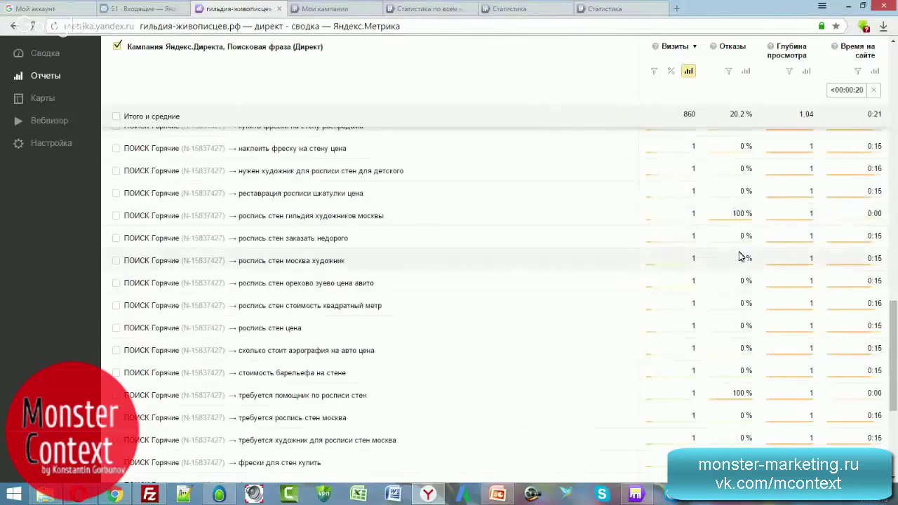
scroll(741, 256, down, 1)
scroll(740, 254, up, 1)
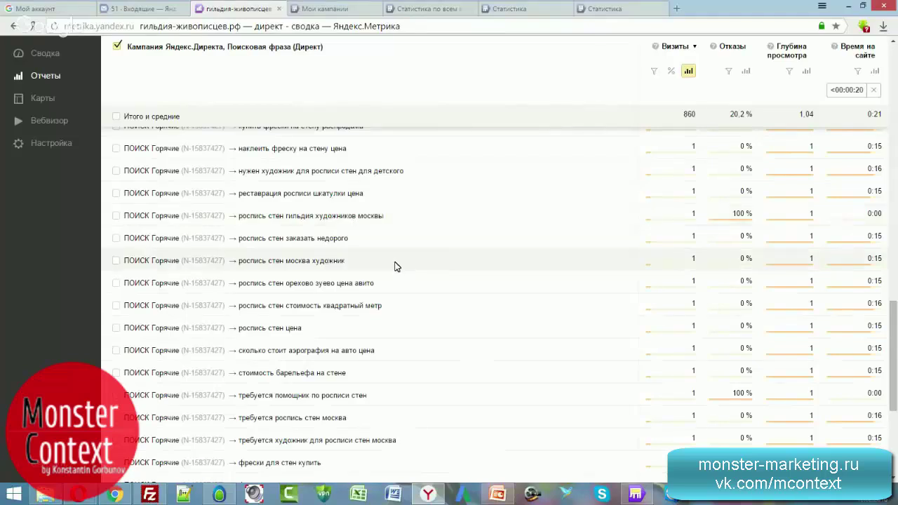
scroll(391, 261, down, 4)
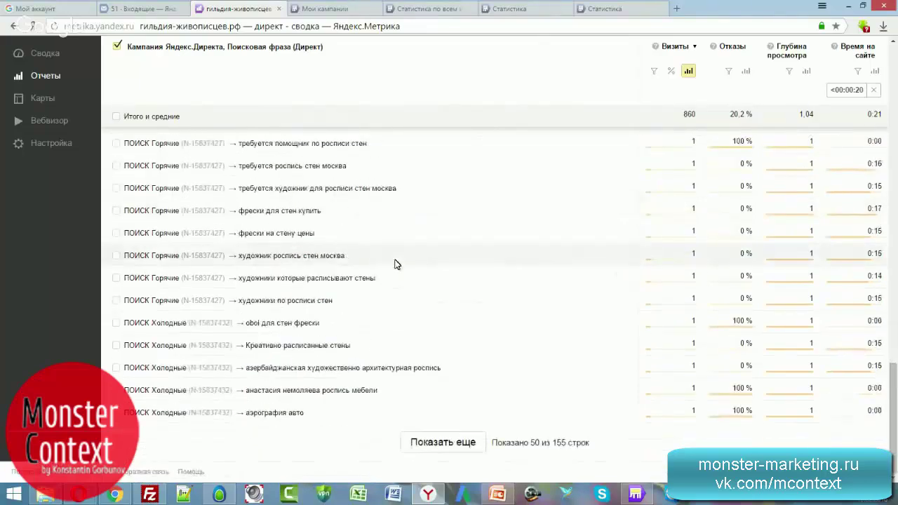
Load two further batches of rows and examine the remaining ПОИСК Холодные phrases for irrelevant queries and high bounce rates.
click(443, 443)
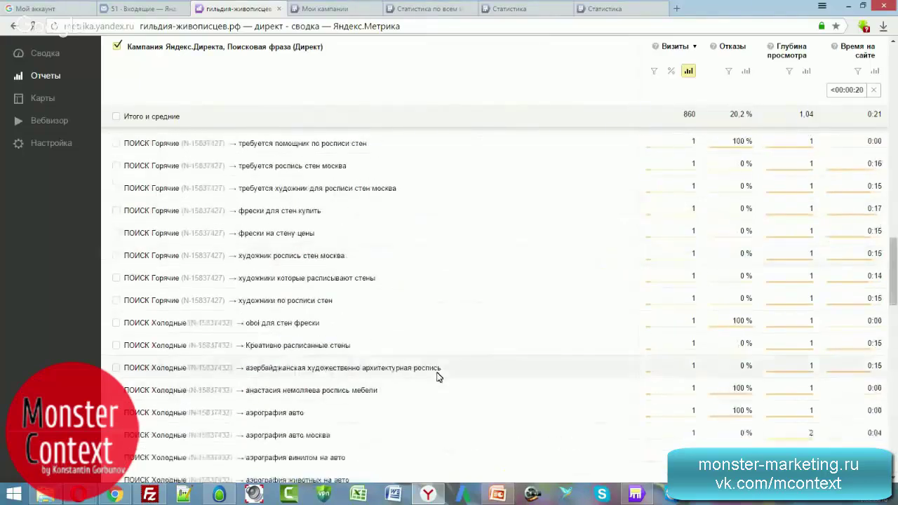
scroll(437, 373, down, 3)
scroll(436, 280, down, 5)
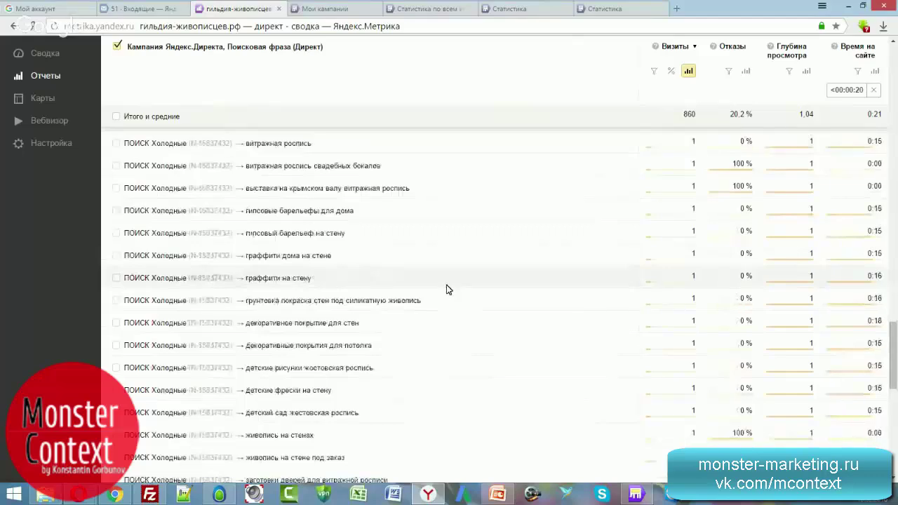
scroll(447, 288, down, 2)
scroll(433, 271, down, 4)
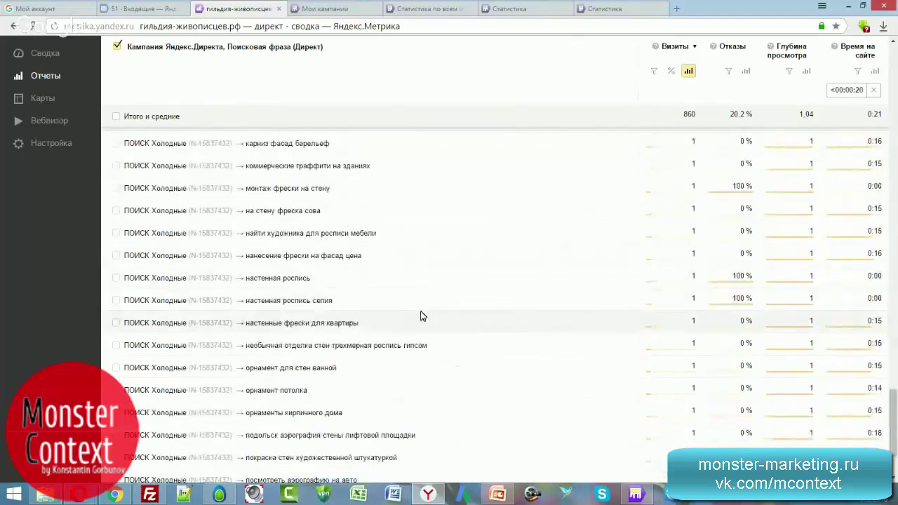
scroll(421, 316, down, 2)
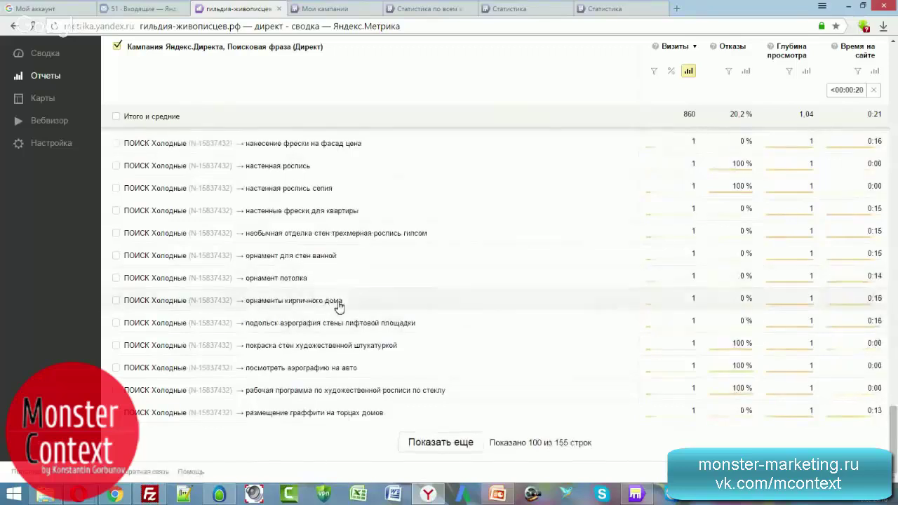
click(421, 442)
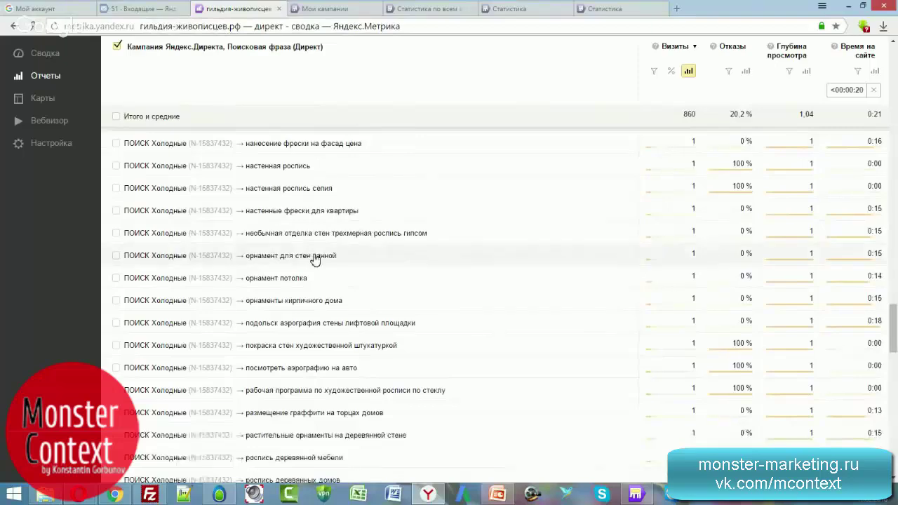
scroll(356, 304, down, 4)
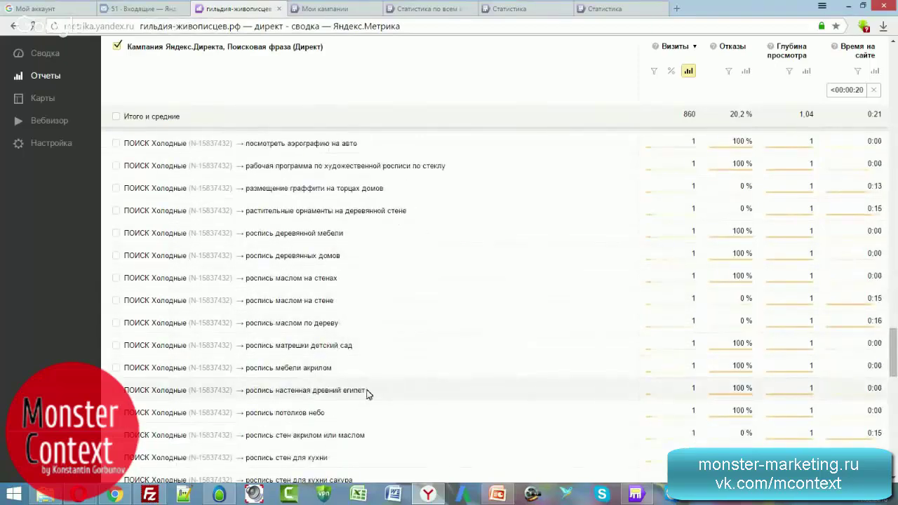
Examine the remaining low-time ПОИСК Холодные phrases, then recheck the first ones, such as the car aerography and bas-relief queries.
scroll(361, 395, down, 3)
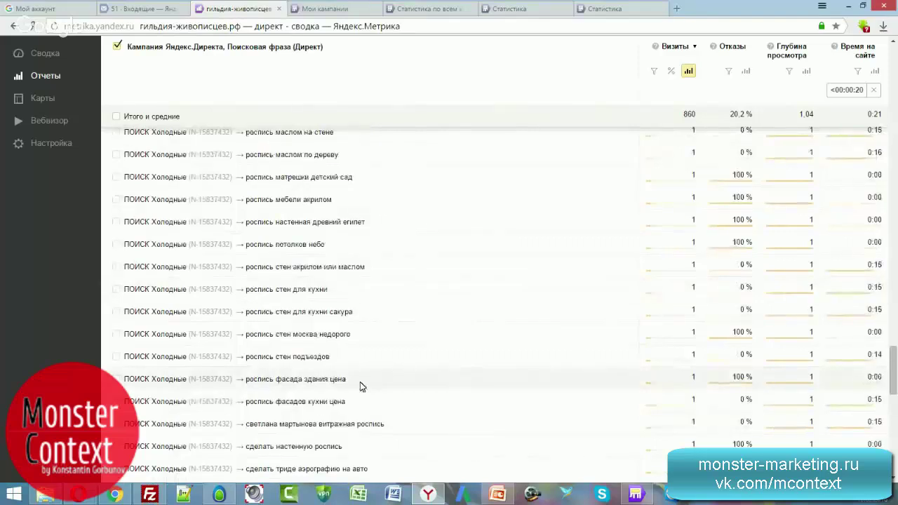
scroll(354, 379, down, 2)
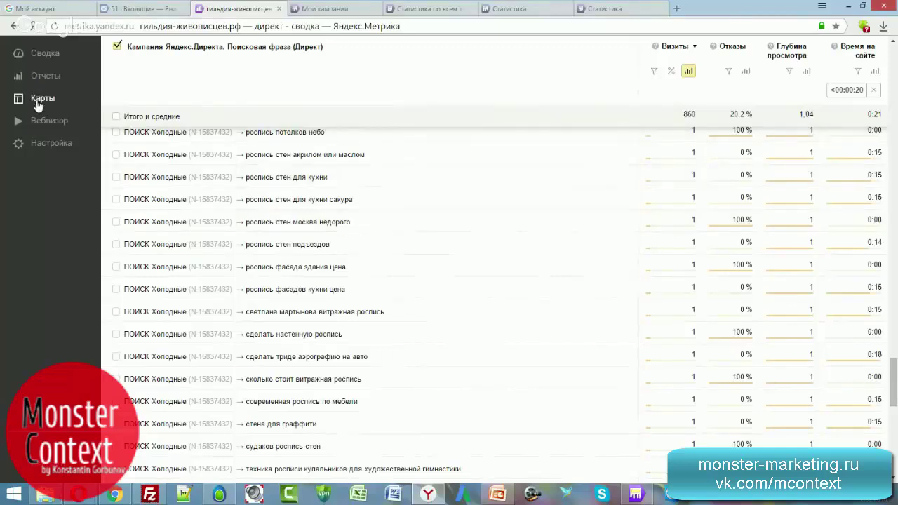
mouse_move(38, 104)
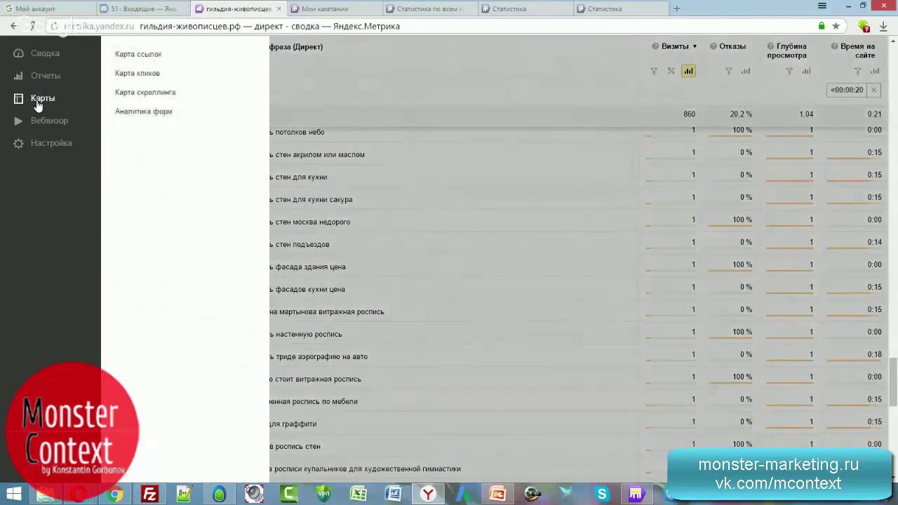
click(38, 104)
scroll(363, 295, up, 5)
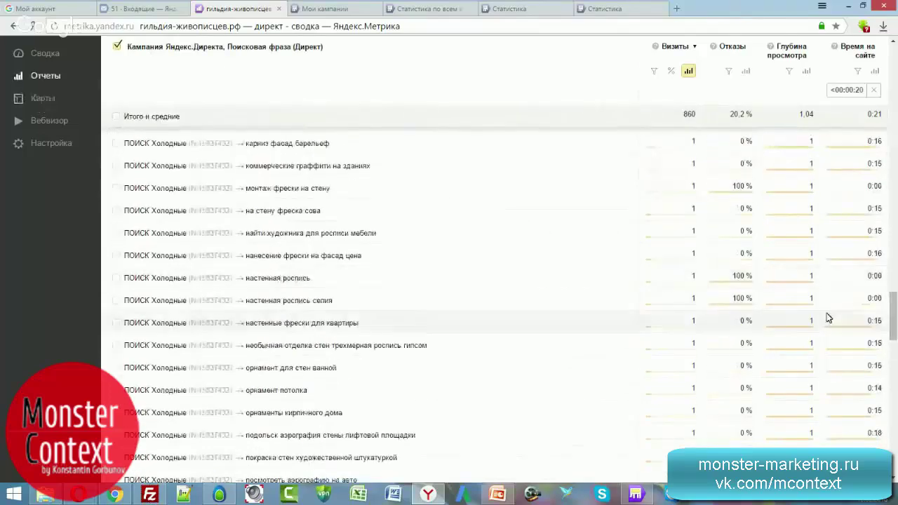
drag(894, 318, 894, 223)
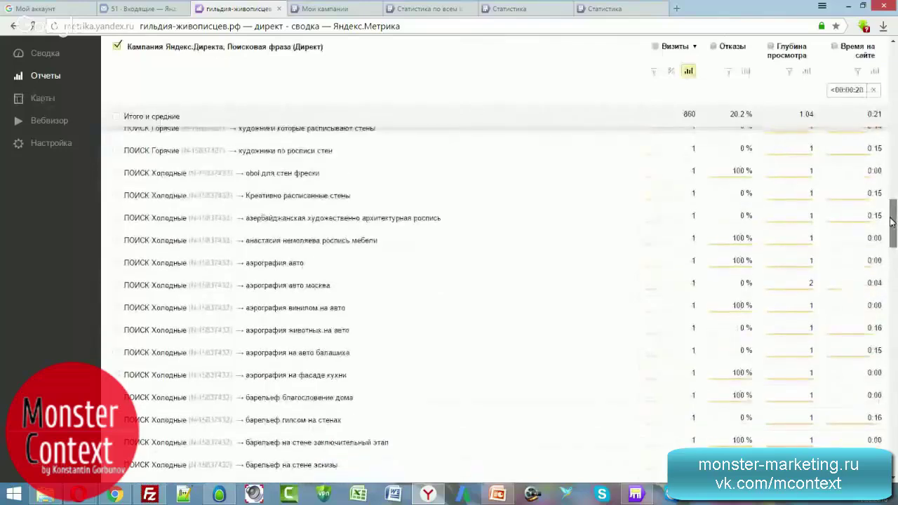
double_click(244, 177)
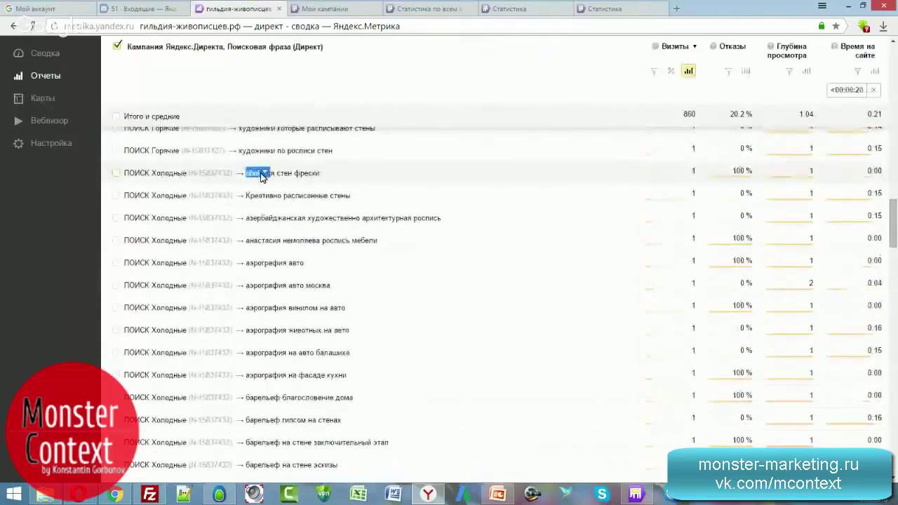
click(491, 174)
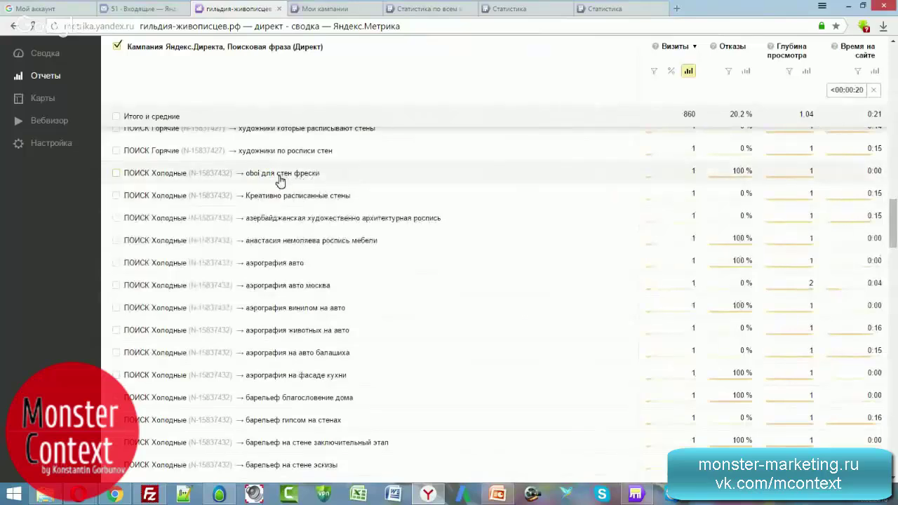
scroll(337, 205, down, 1)
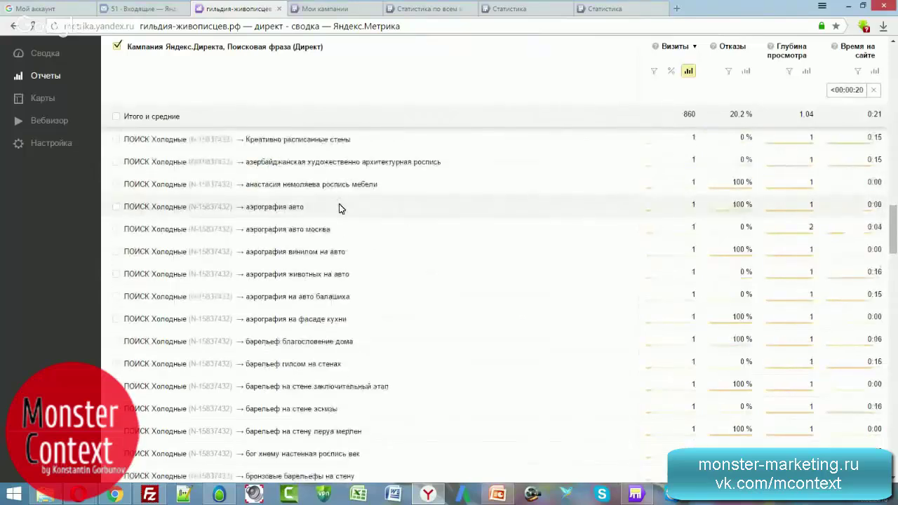
scroll(339, 208, down, 2)
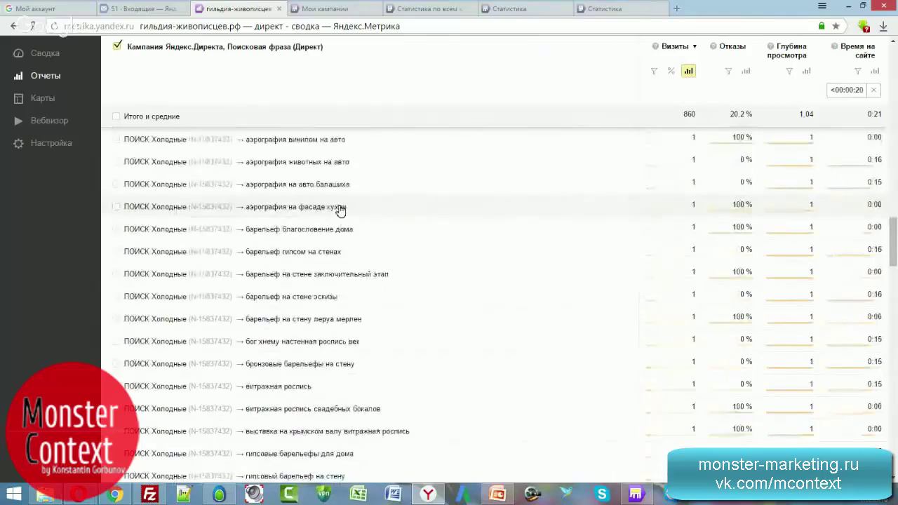
Open the site's Карта кликов report in a separate tab and the Вебвизор visit list in the original Metrica tab.
drag(893, 243, 887, 68)
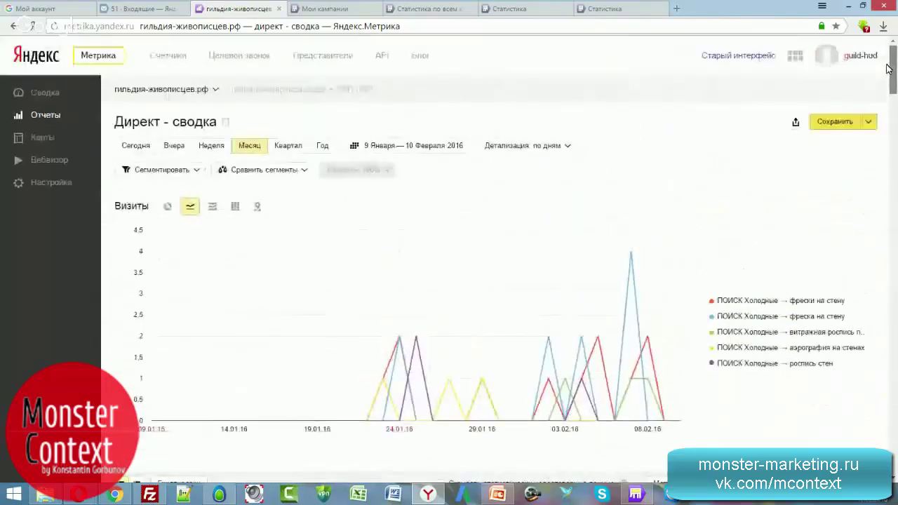
scroll(119, 94, down, 5)
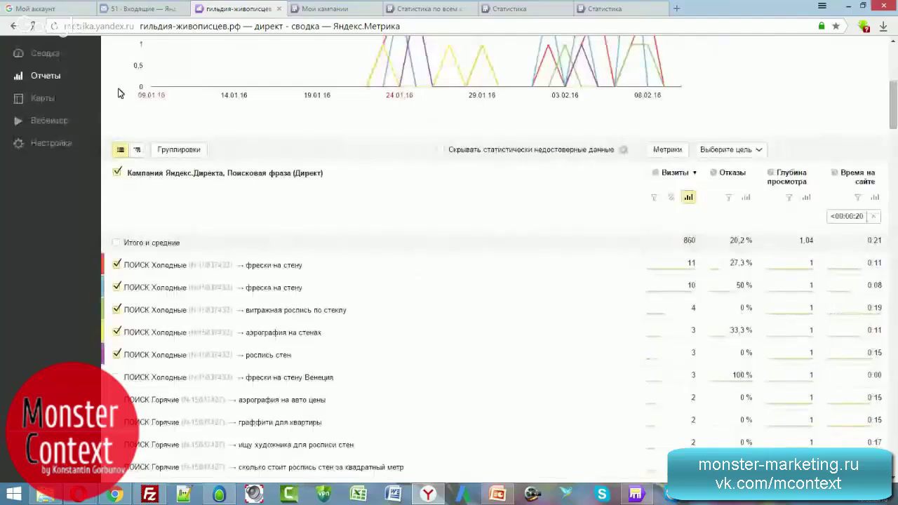
click(44, 99)
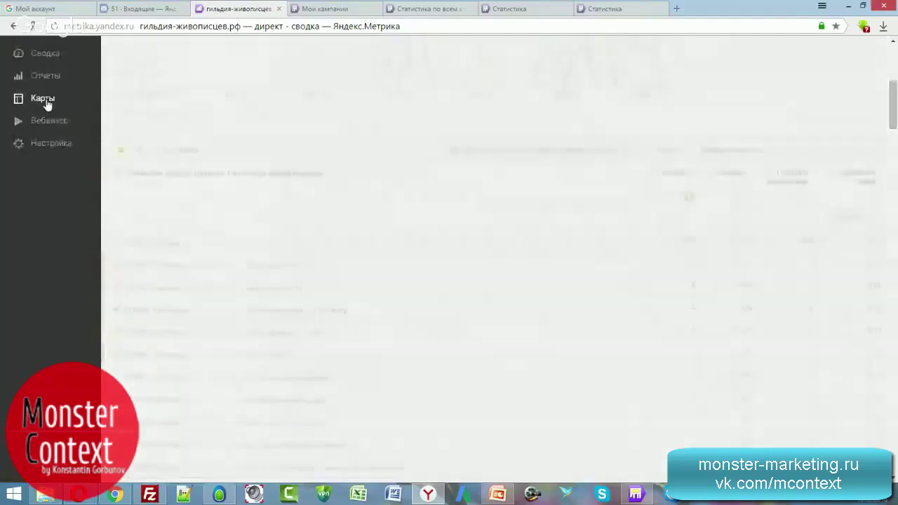
click(147, 118)
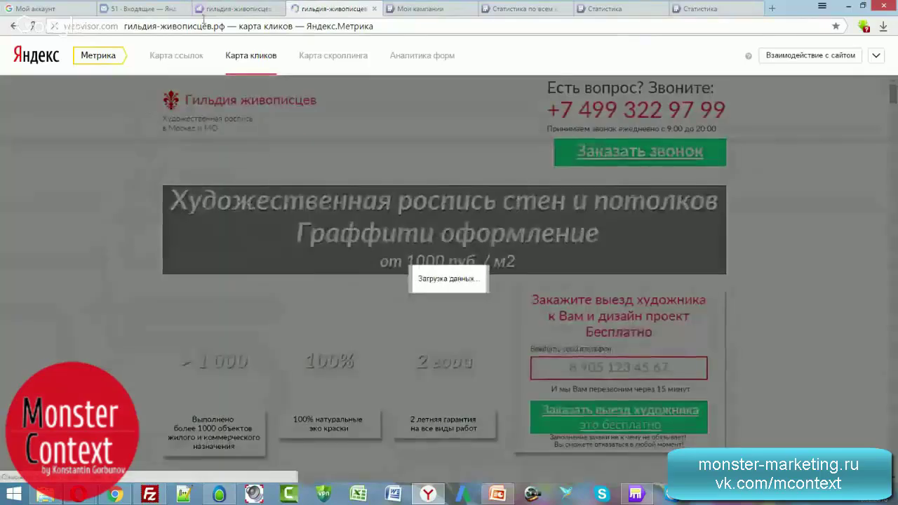
click(211, 10)
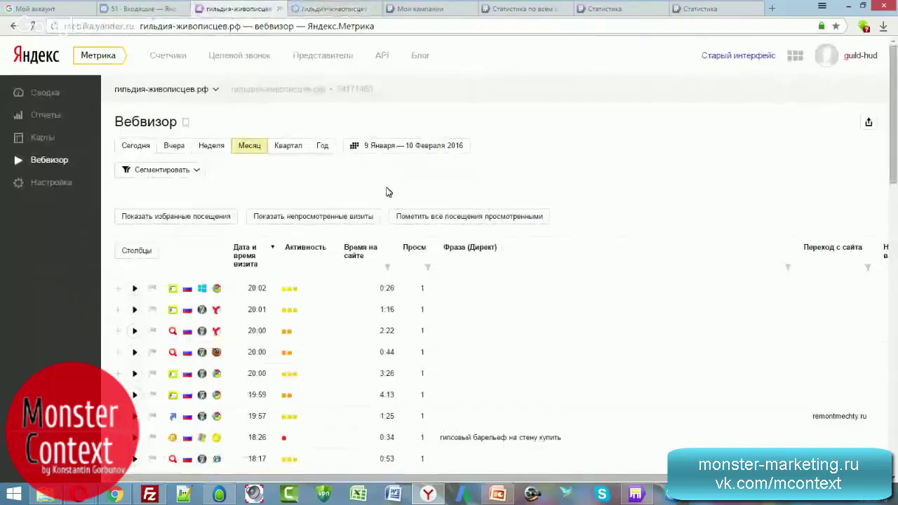
scroll(520, 242, down, 2)
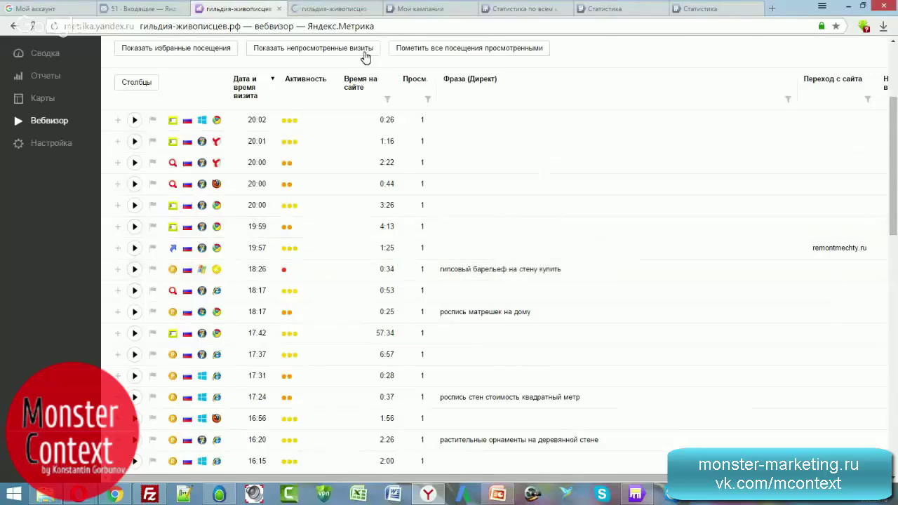
Examine the click map of the landing page, from the header and order form down to the painting styles section and artist visit banner.
click(339, 7)
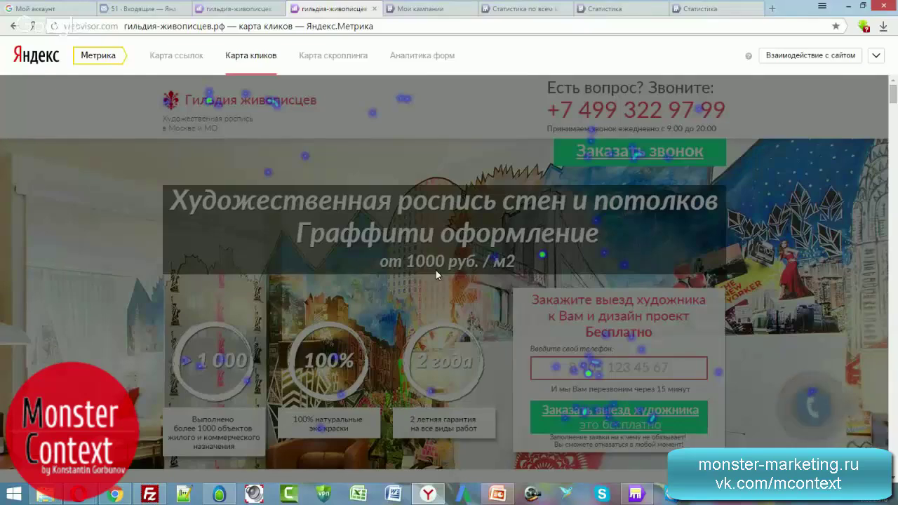
scroll(442, 280, down, 2)
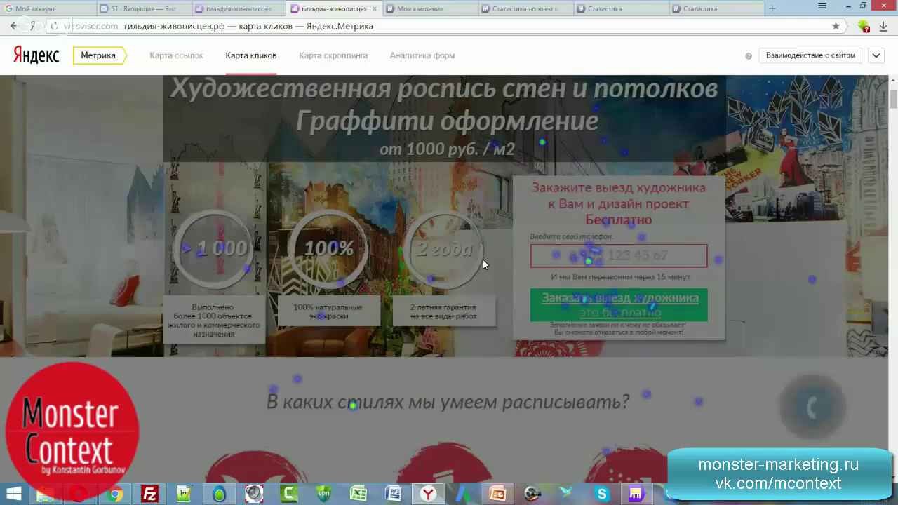
scroll(483, 264, down, 3)
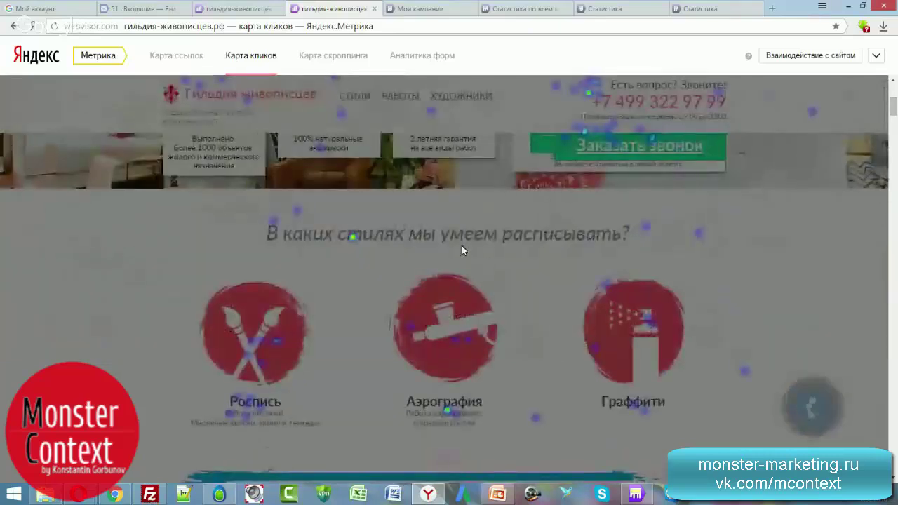
scroll(461, 245, down, 2)
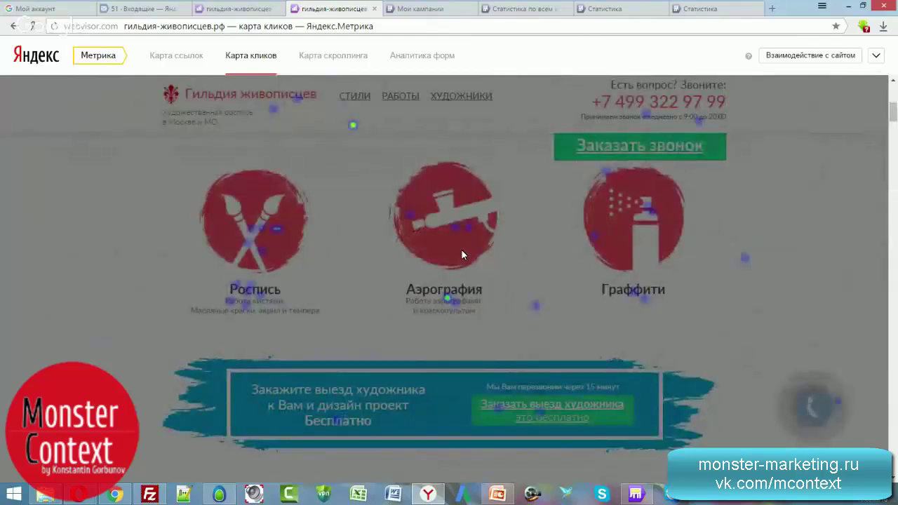
scroll(461, 249, down, 1)
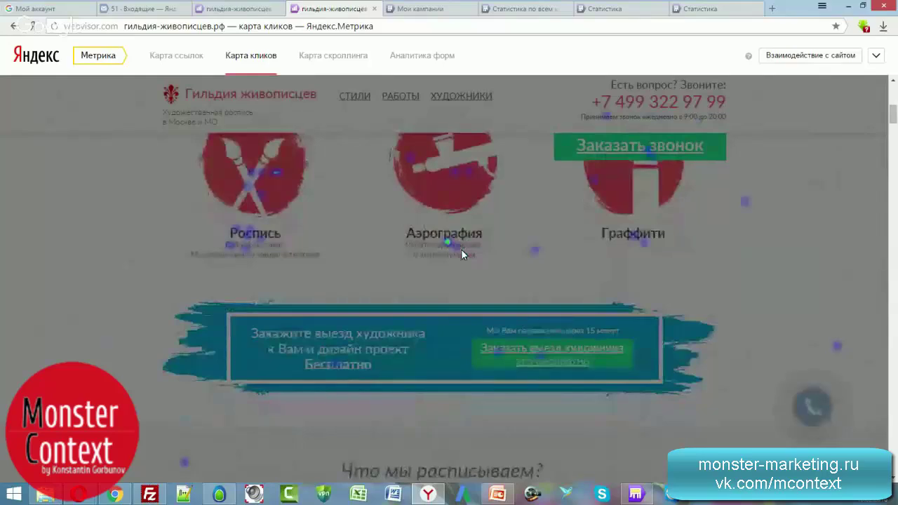
scroll(461, 249, up, 4)
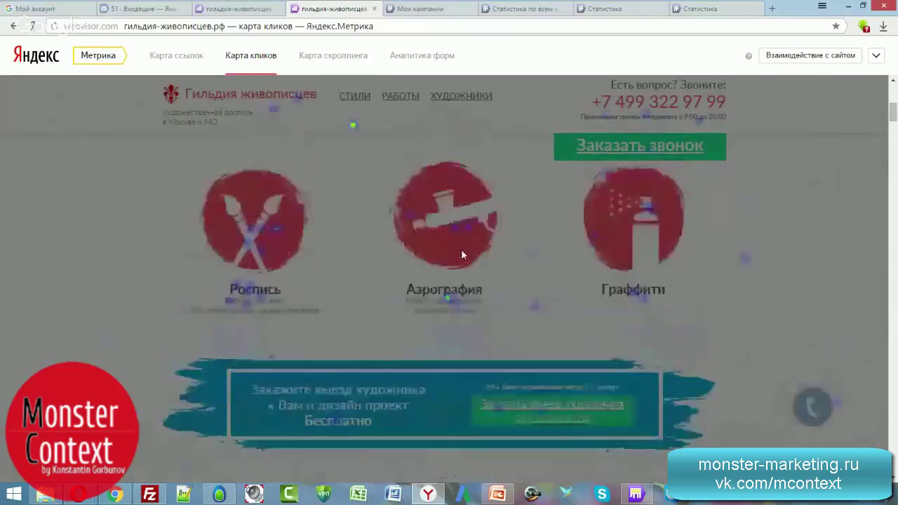
scroll(462, 249, up, 3)
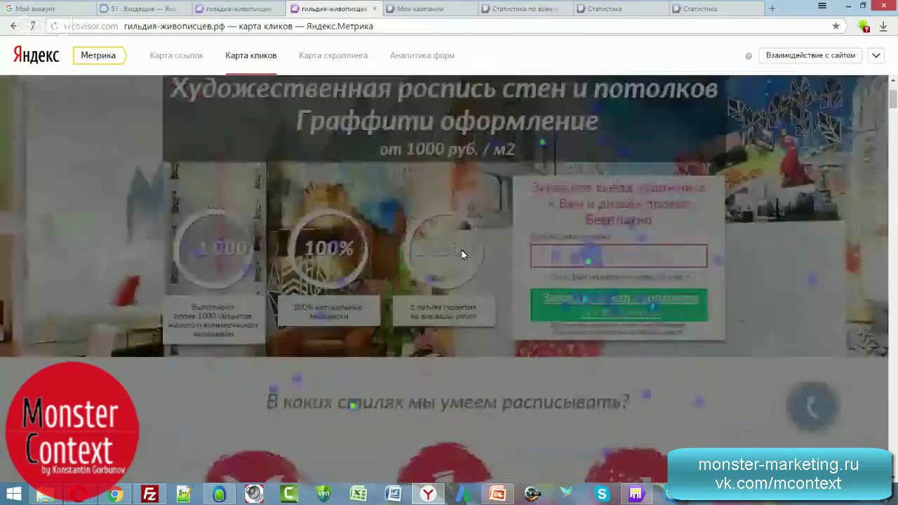
scroll(461, 254, up, 1)
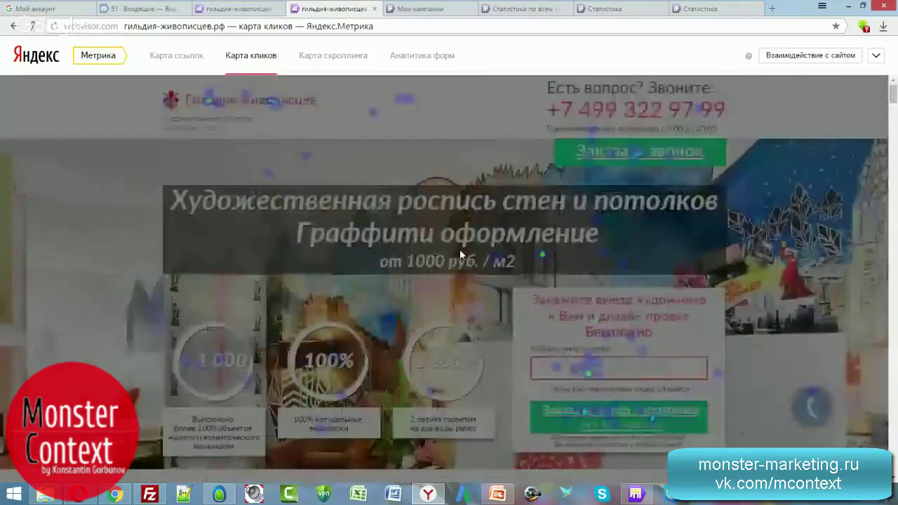
Add the Фраза column to the Вебвизор visit table.
click(263, 7)
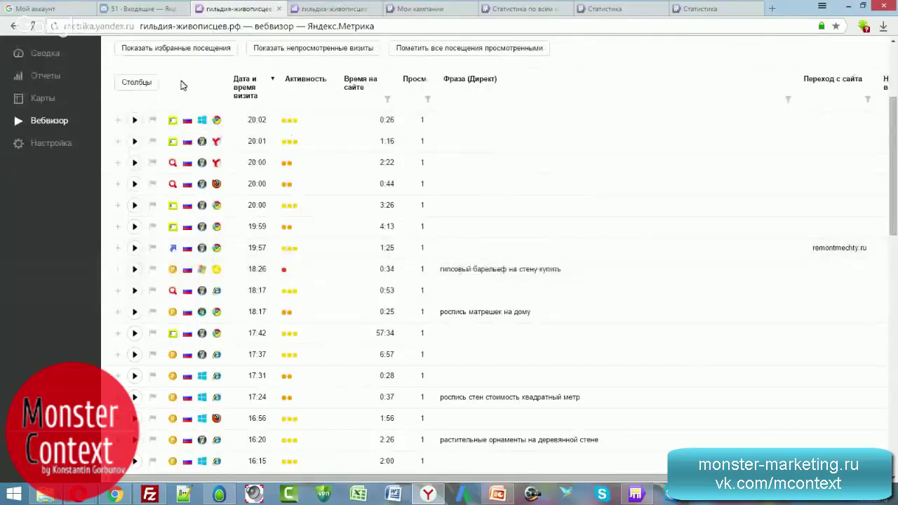
click(143, 83)
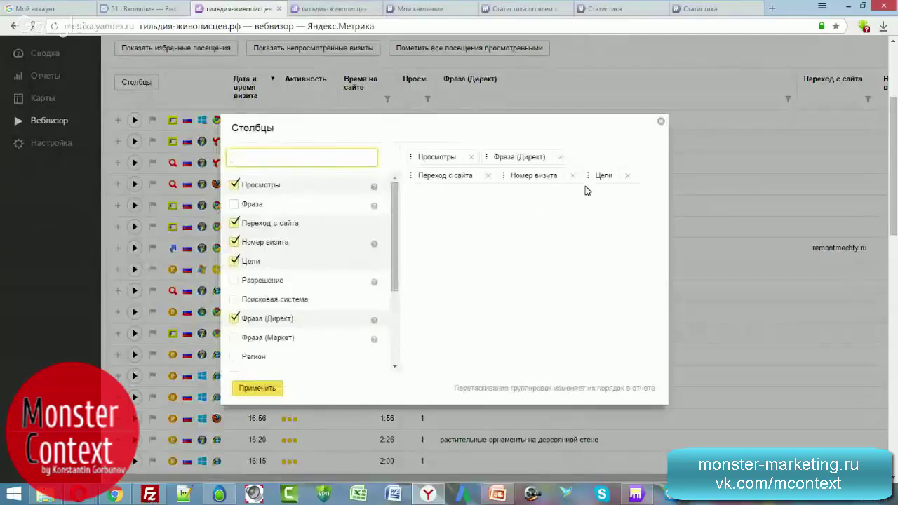
click(235, 205)
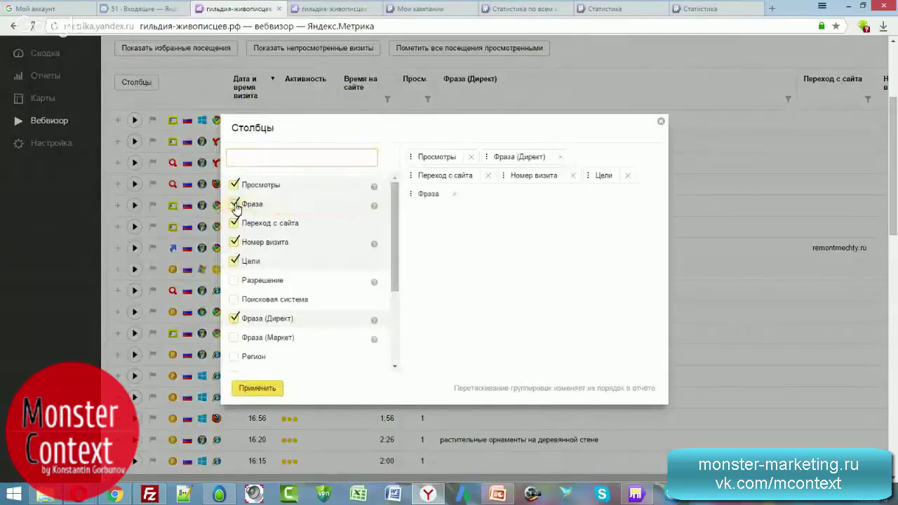
click(257, 388)
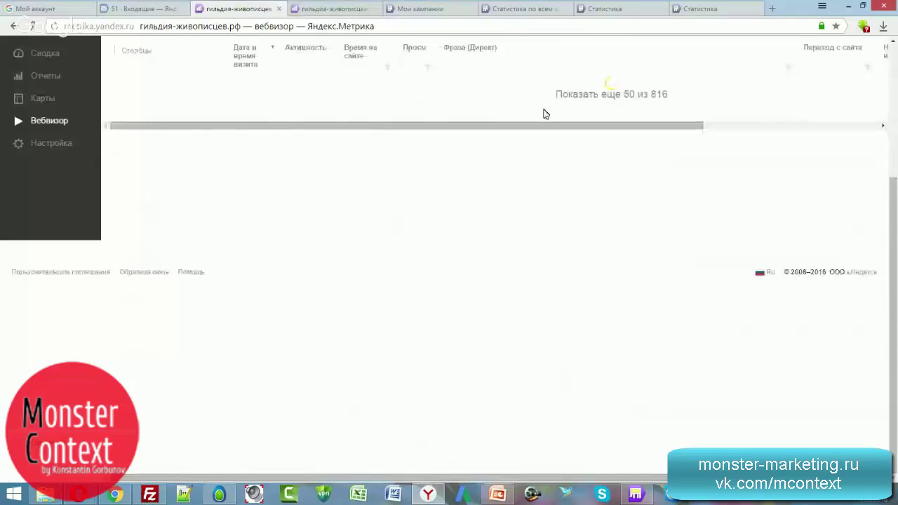
Examine the Фраза and Фраза (Директ) values of the recorded visits, loading 50 more visits at the end of the list.
scroll(491, 281, right, 5)
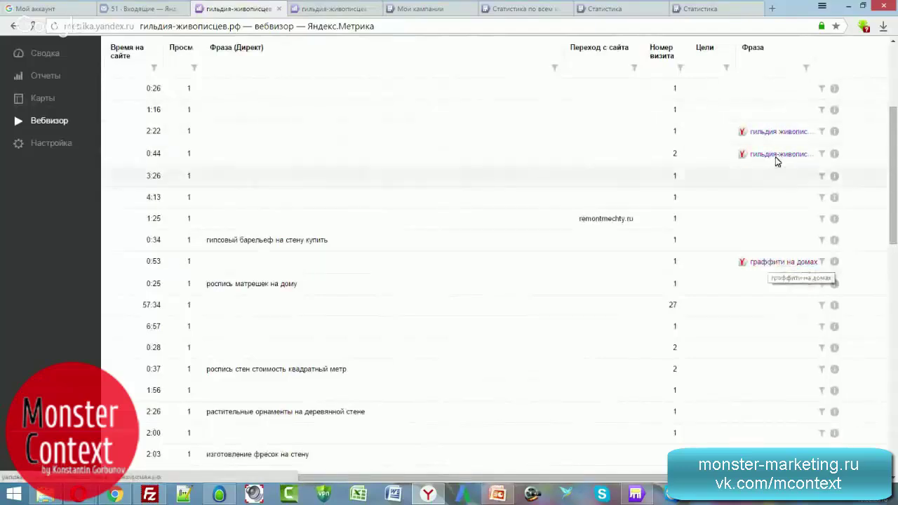
scroll(782, 265, down, 3)
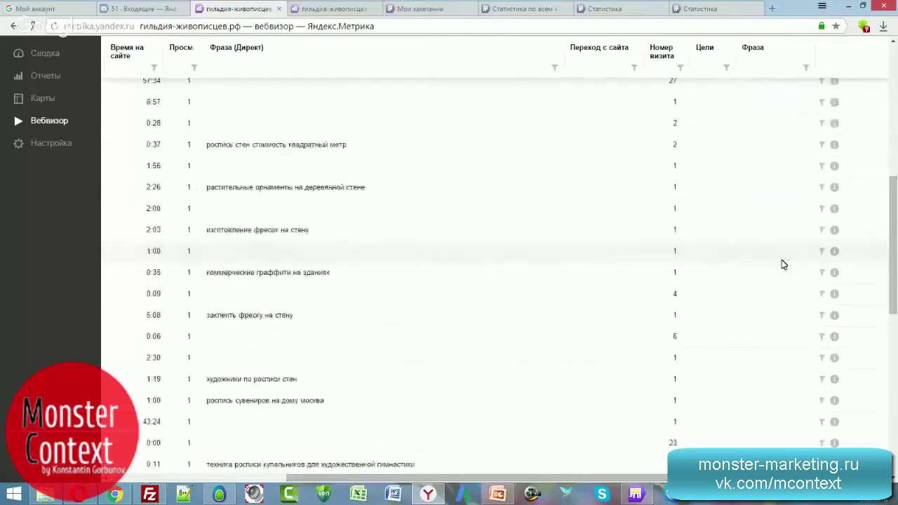
scroll(784, 265, down, 5)
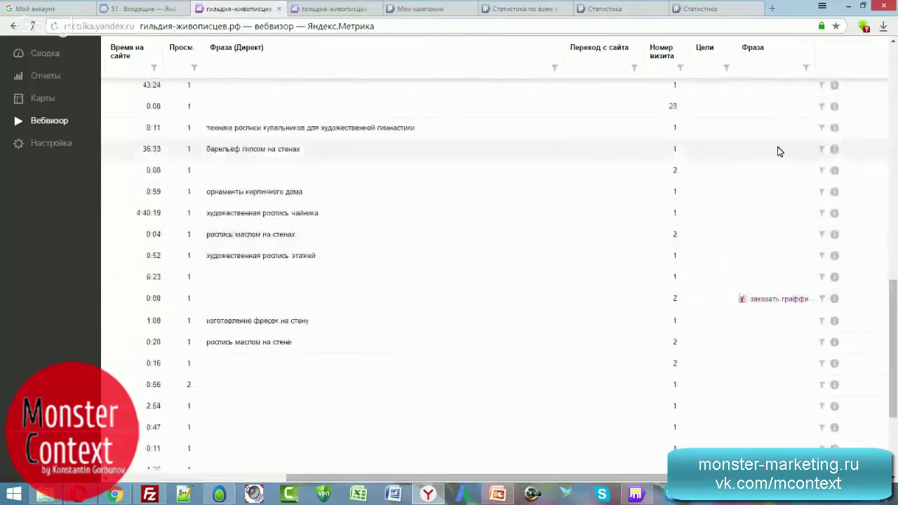
scroll(785, 150, up, 4)
scroll(760, 281, down, 4)
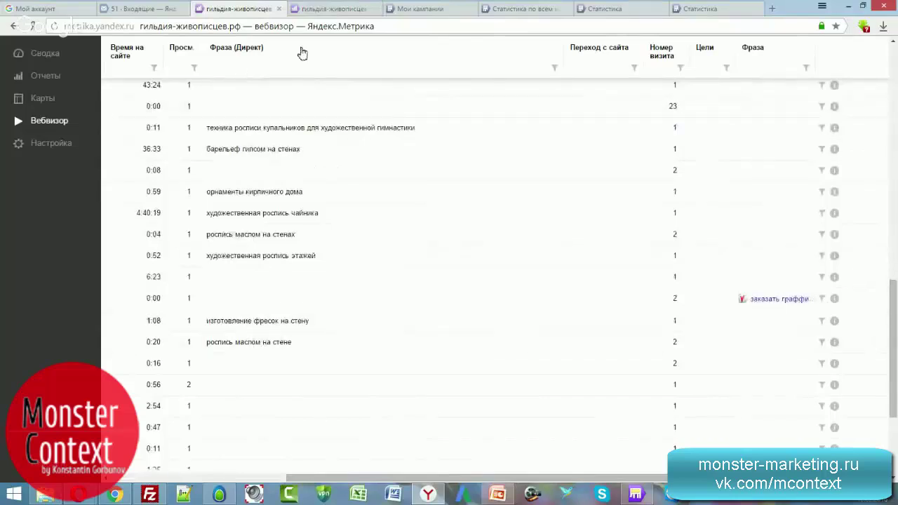
scroll(781, 313, down, 1)
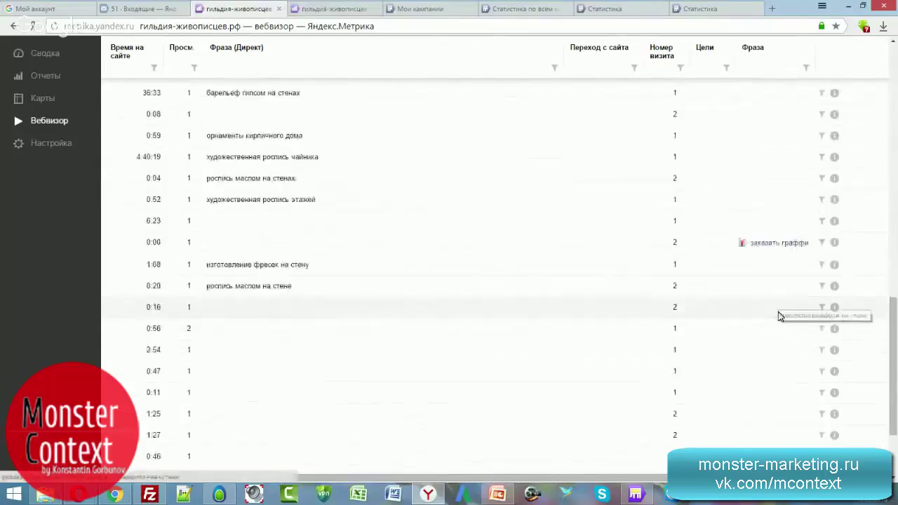
scroll(772, 295, down, 2)
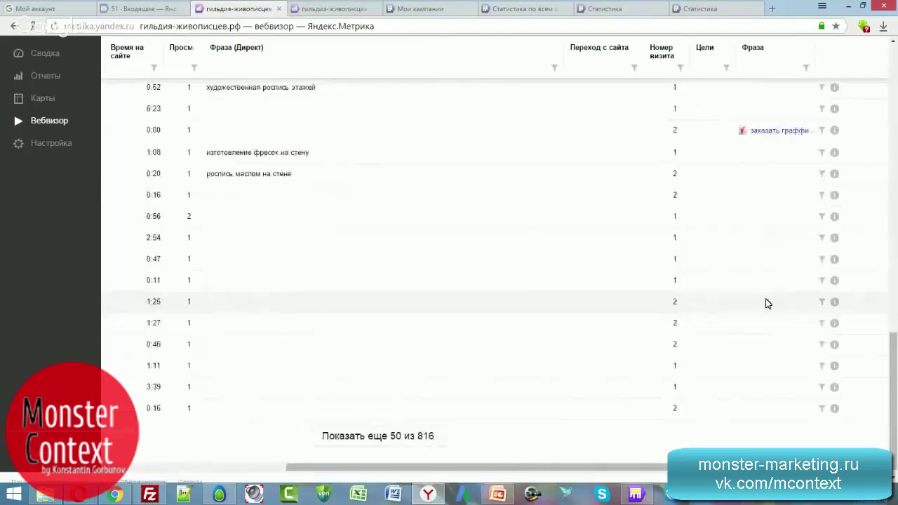
click(432, 442)
scroll(751, 302, down, 5)
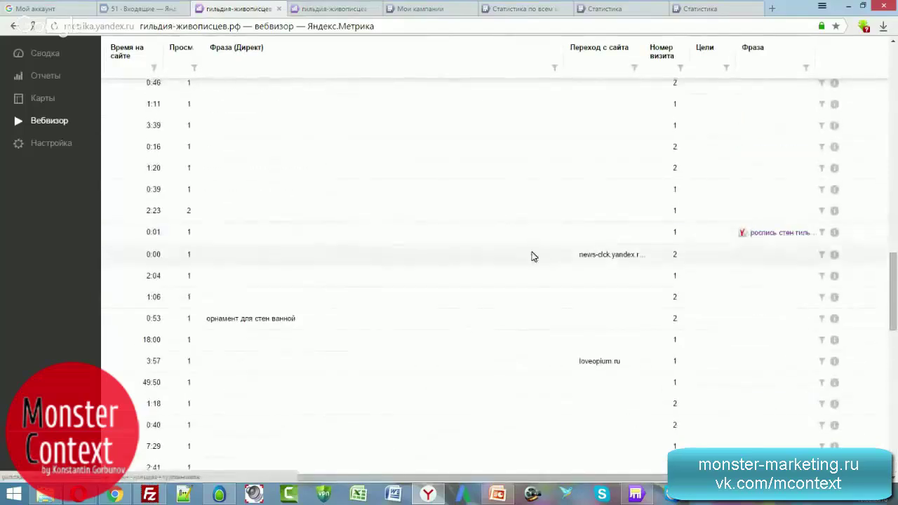
scroll(375, 240, up, 10)
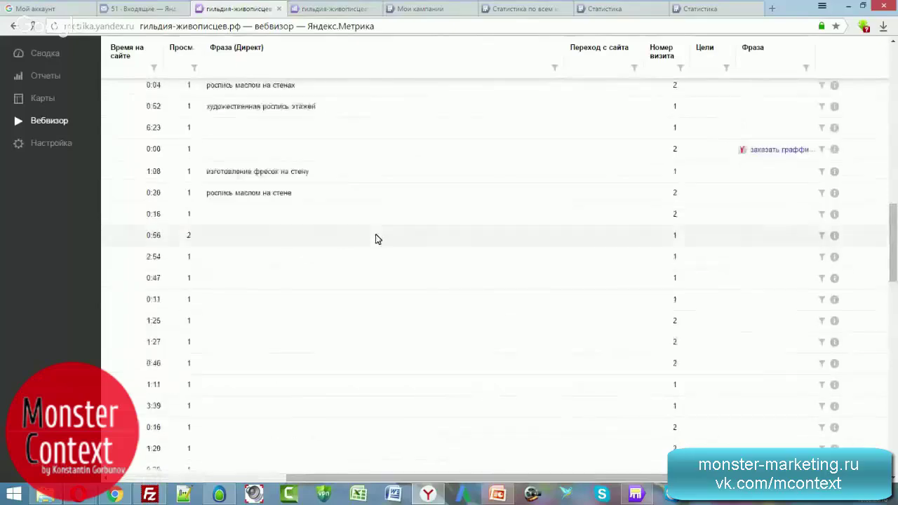
Remove the Фраза column from the Вебвизор visit table and apply the column change.
scroll(376, 240, up, 6)
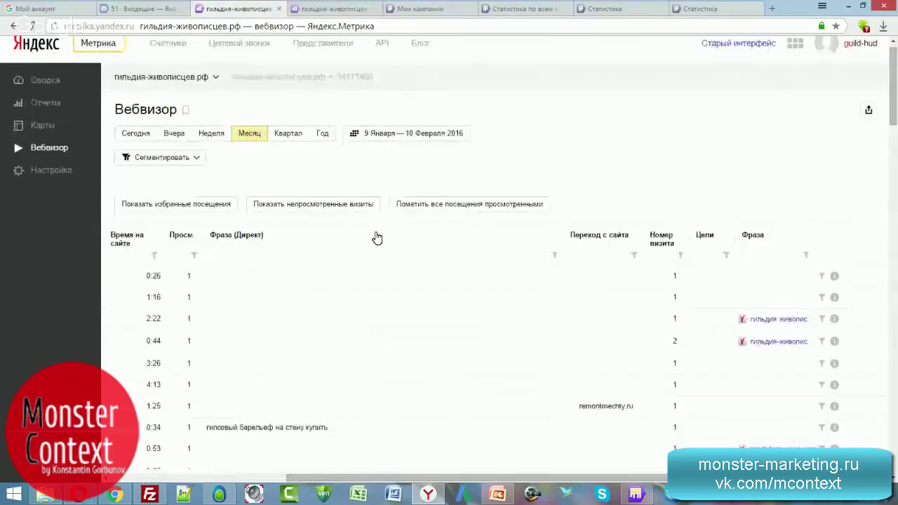
scroll(377, 239, down, 6)
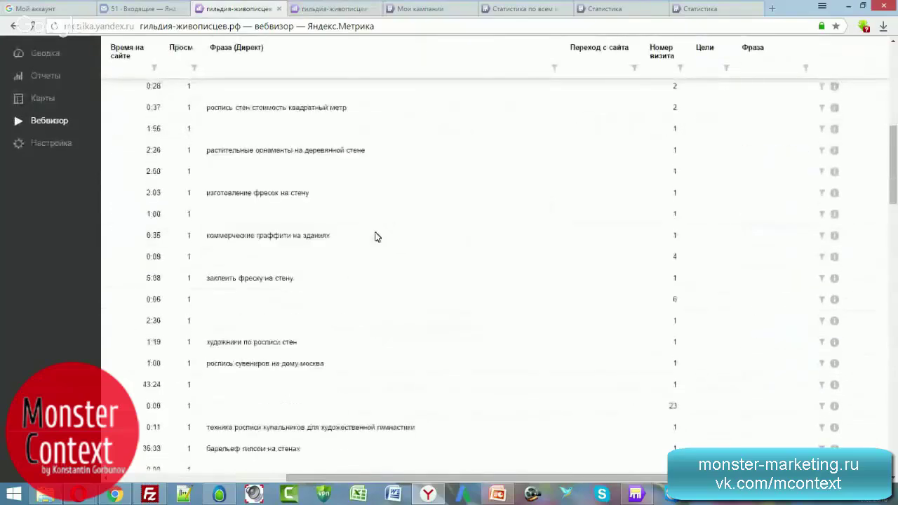
scroll(376, 235, up, 6)
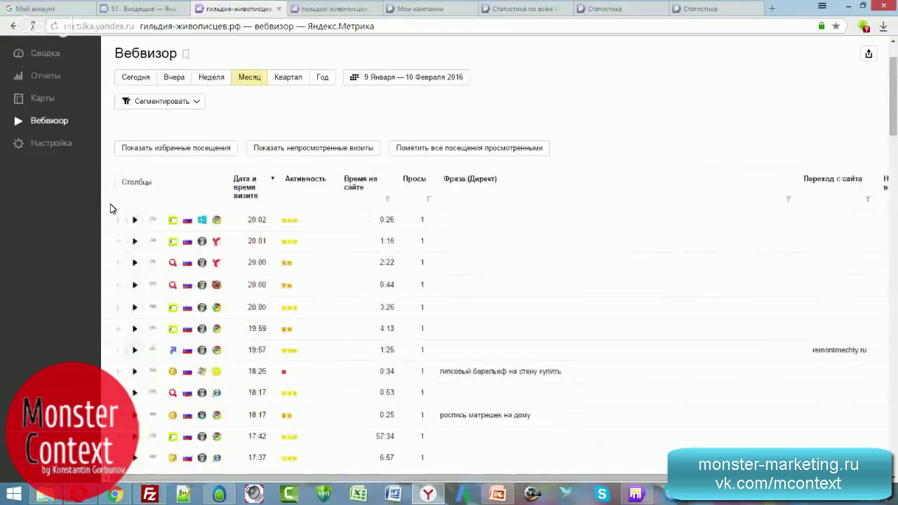
click(137, 182)
click(455, 195)
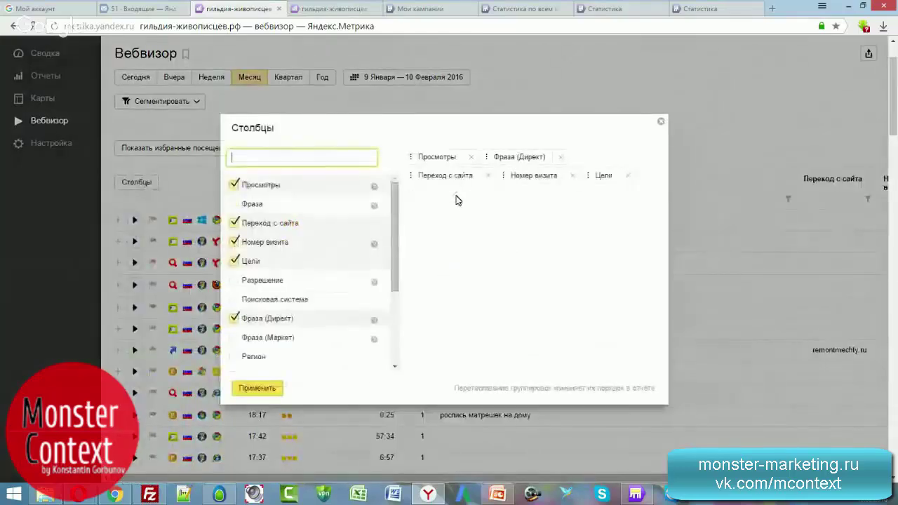
click(258, 388)
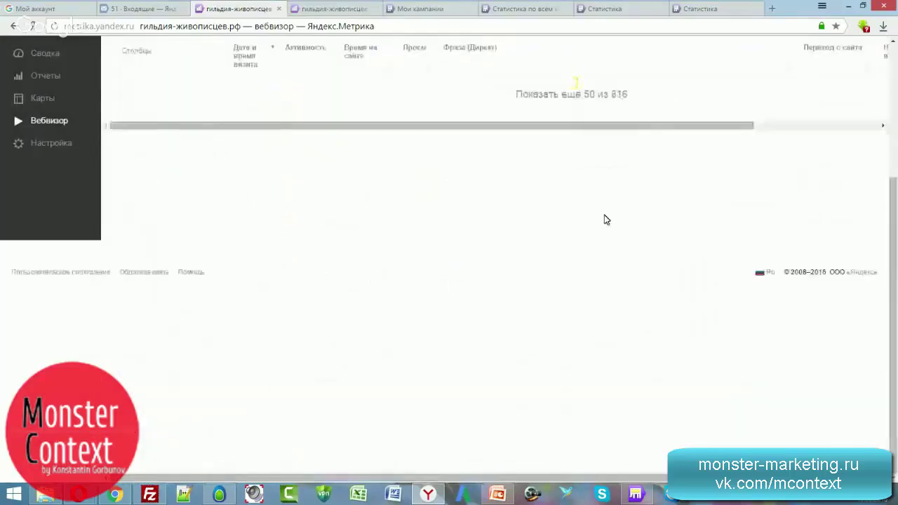
Add the Метки column to the Вебвизор visit table.
scroll(611, 211, up, 3)
scroll(567, 279, down, 1)
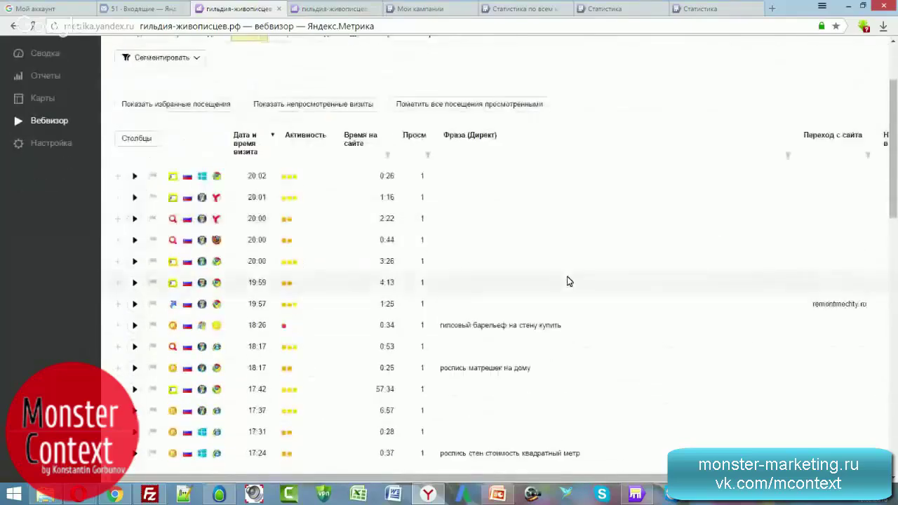
scroll(567, 279, down, 1)
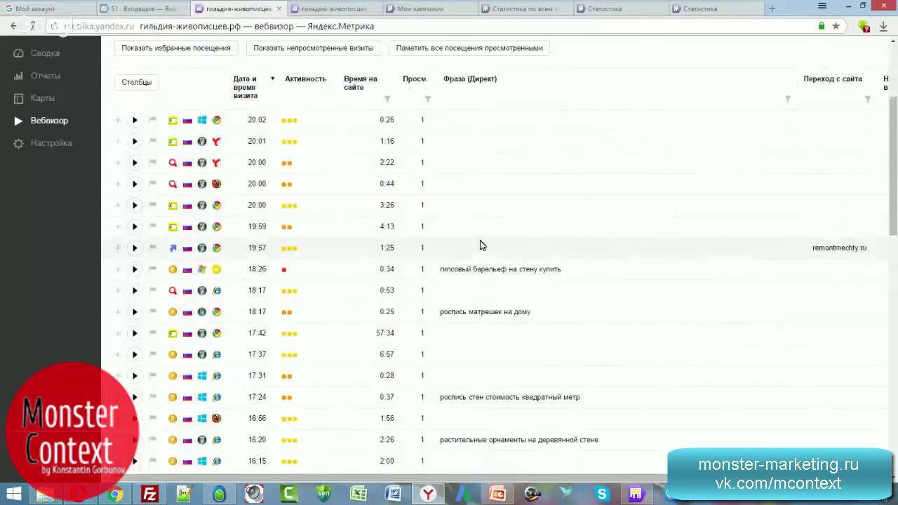
scroll(480, 245, down, 1)
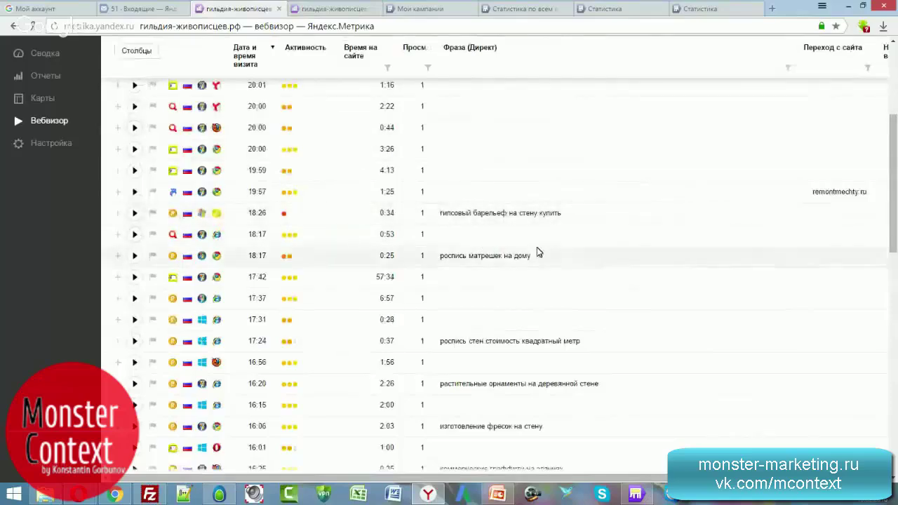
drag(552, 478, 678, 478)
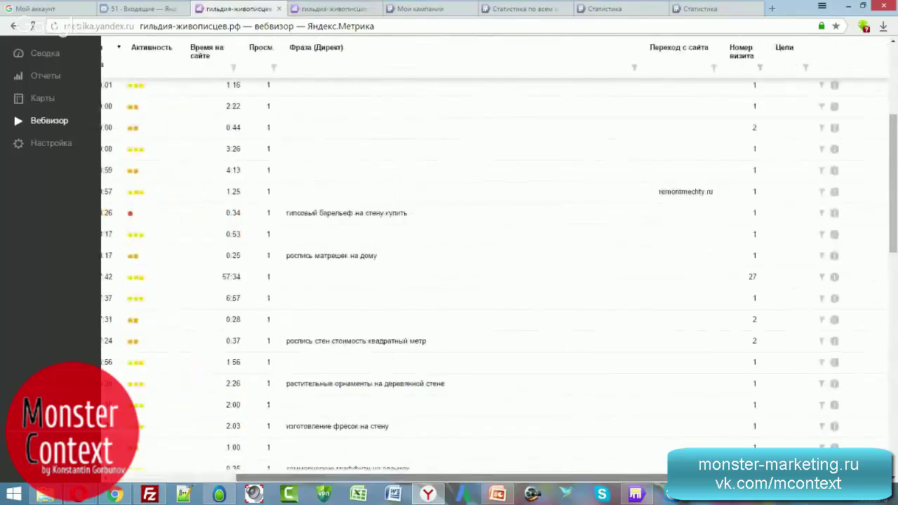
scroll(320, 305, left, 5)
click(188, 86)
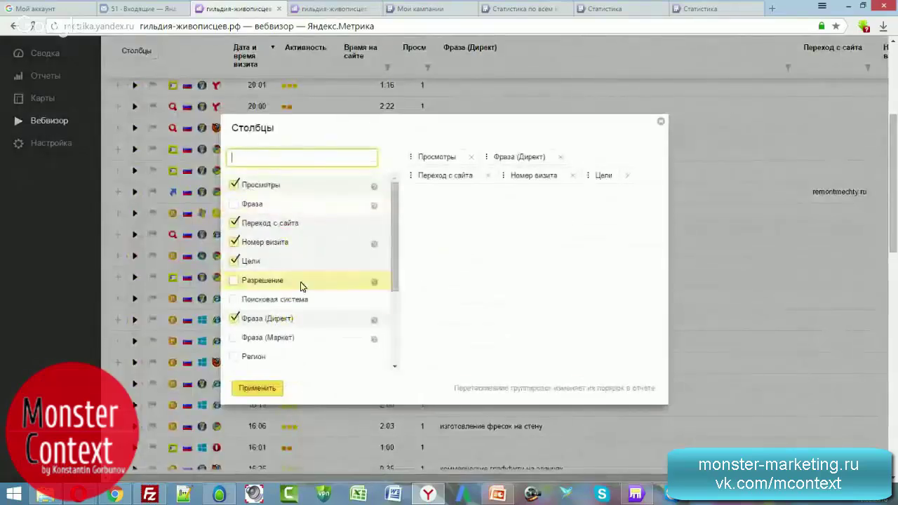
scroll(300, 316, down, 3)
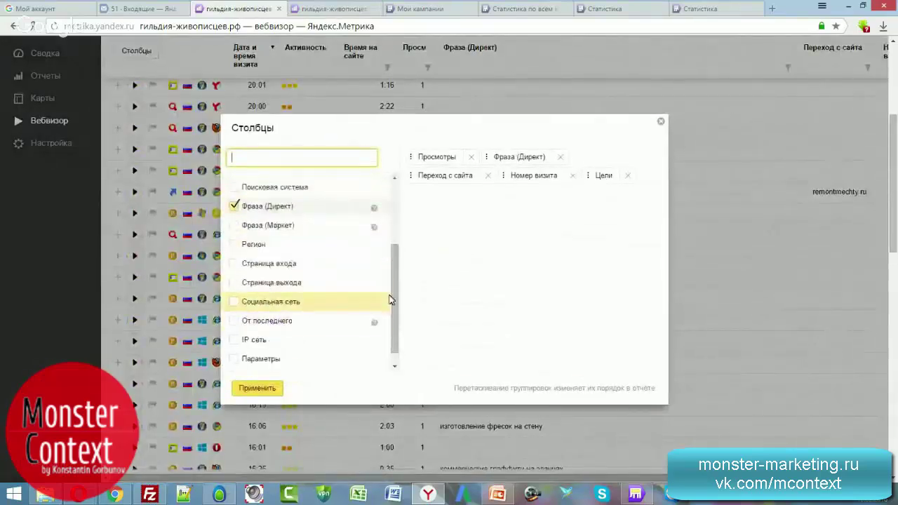
drag(390, 300, 395, 319)
click(235, 362)
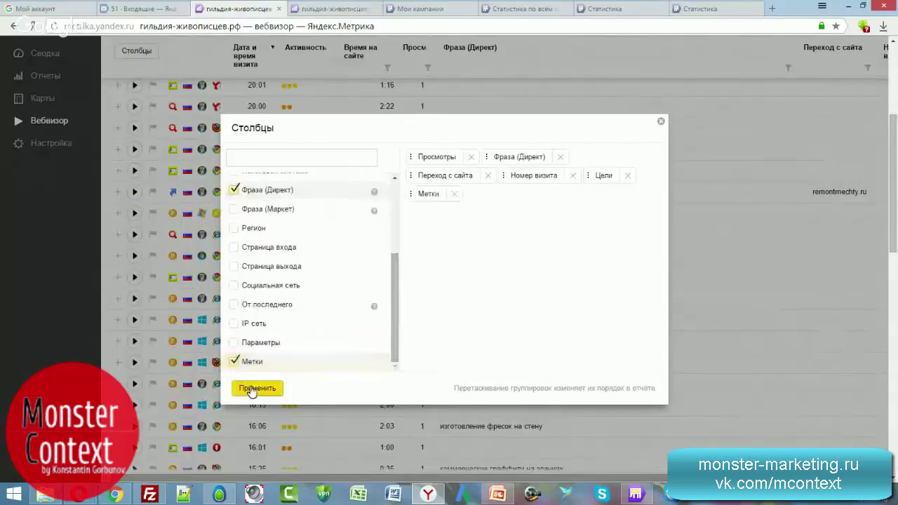
click(256, 388)
Compare the Метки UTM values of the recorded visits with their traffic source, activity, time on site and Фраза (Директ) values.
drag(521, 480, 704, 483)
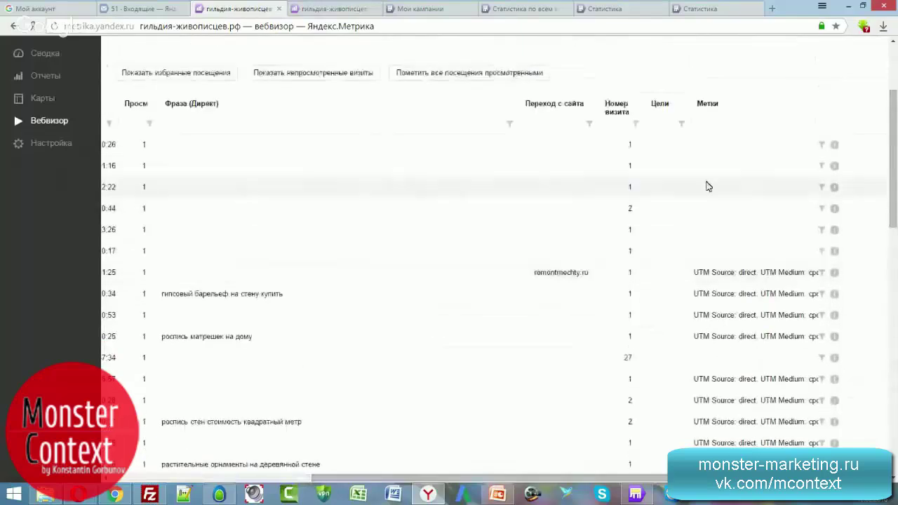
scroll(706, 235, down, 2)
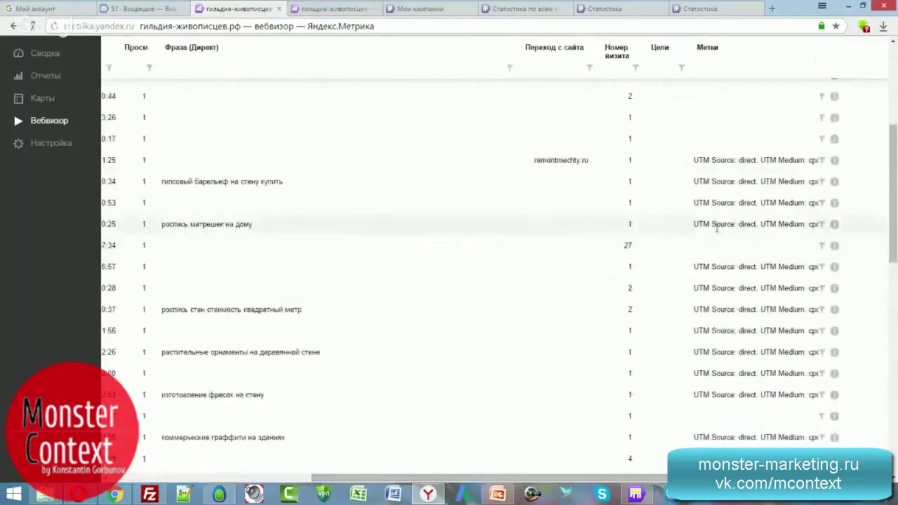
scroll(717, 239, up, 2)
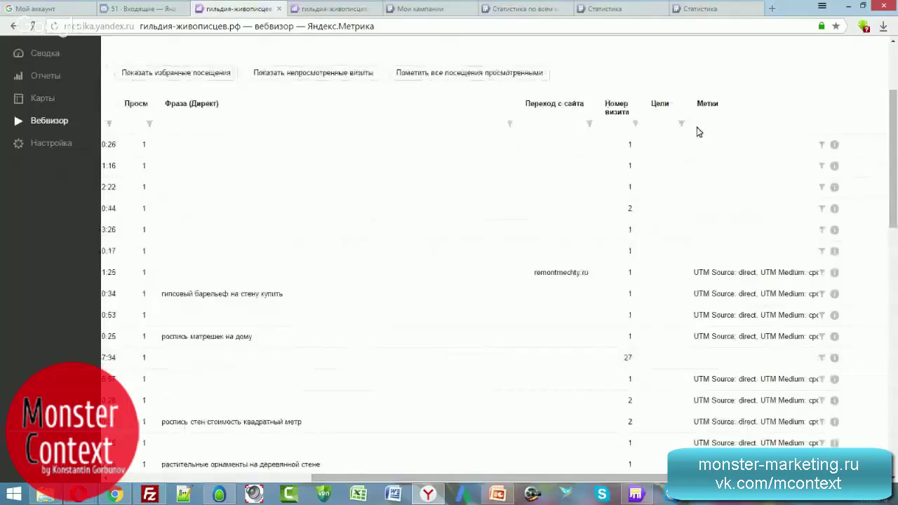
scroll(723, 238, down, 2)
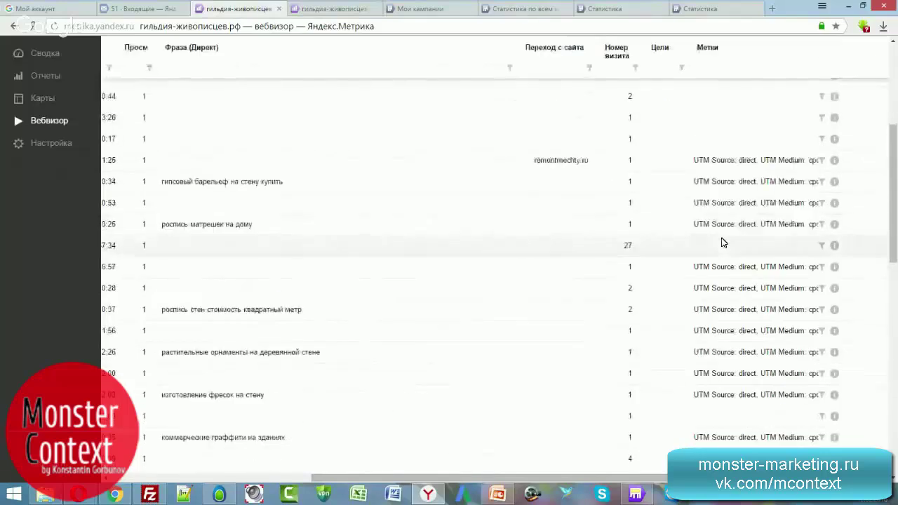
scroll(719, 253, up, 3)
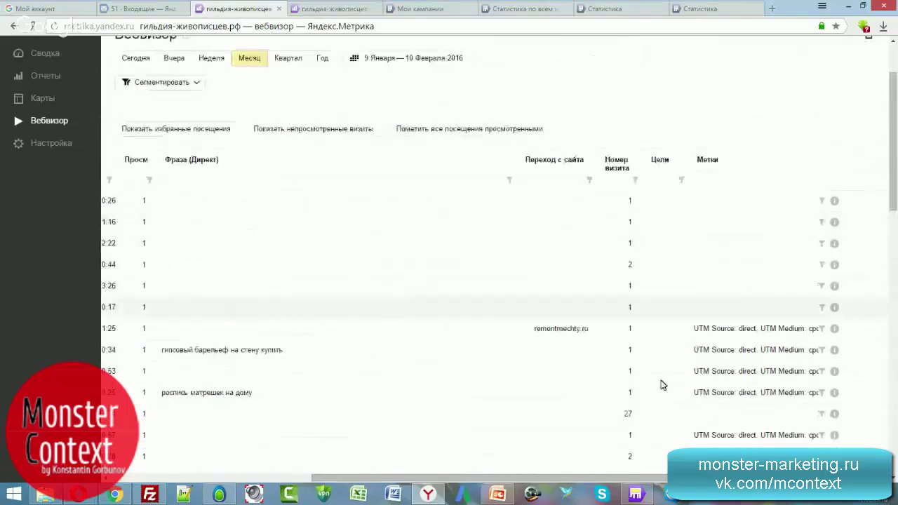
drag(629, 479, 419, 484)
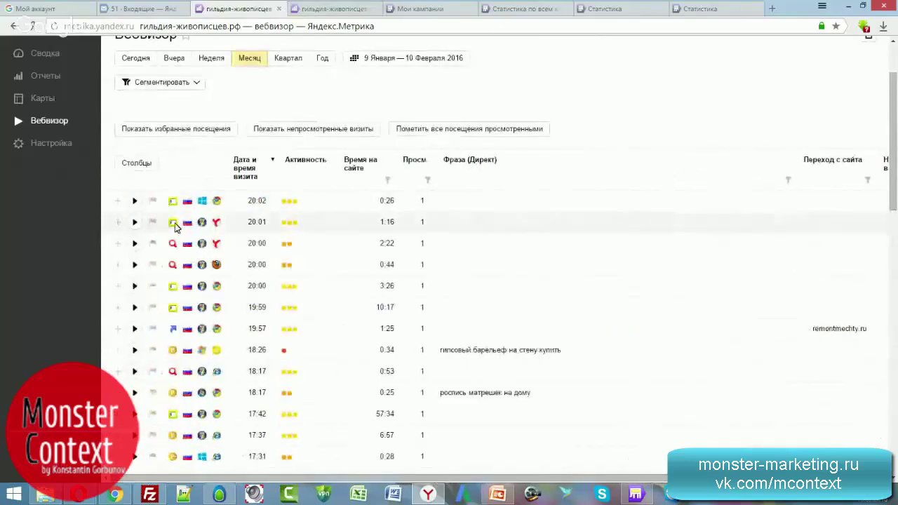
drag(528, 484, 722, 484)
scroll(713, 296, down, 1)
scroll(717, 278, down, 1)
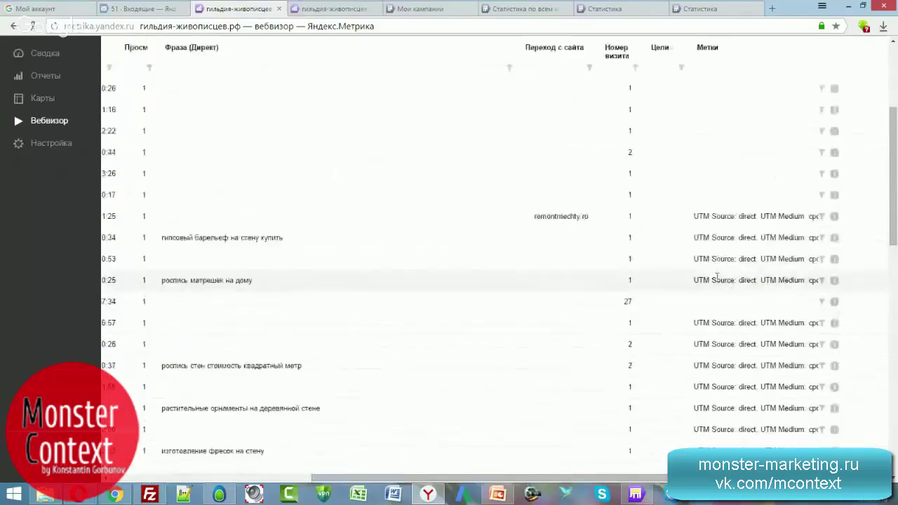
drag(587, 476, 337, 469)
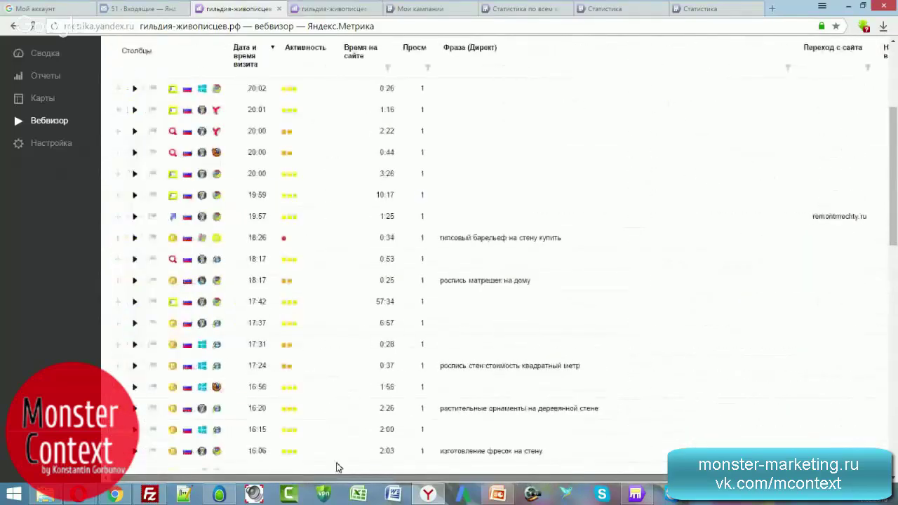
scroll(393, 326, up, 4)
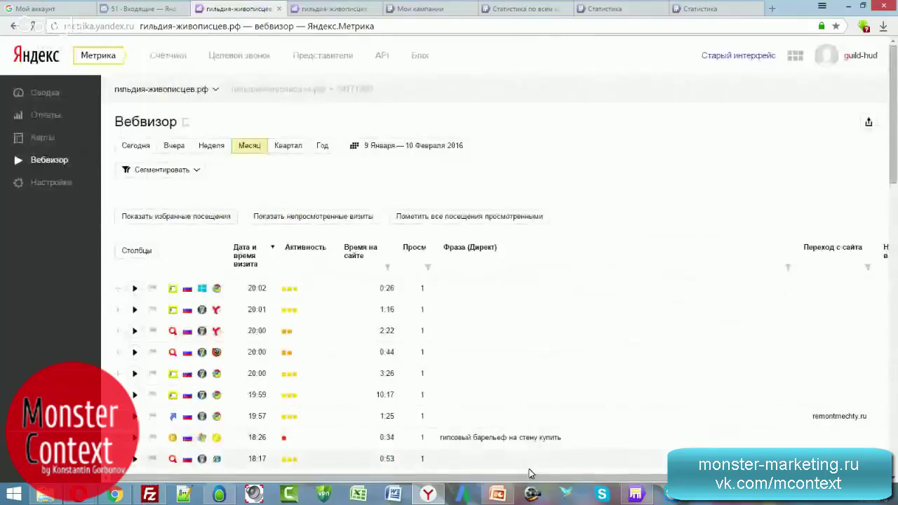
drag(532, 476, 714, 477)
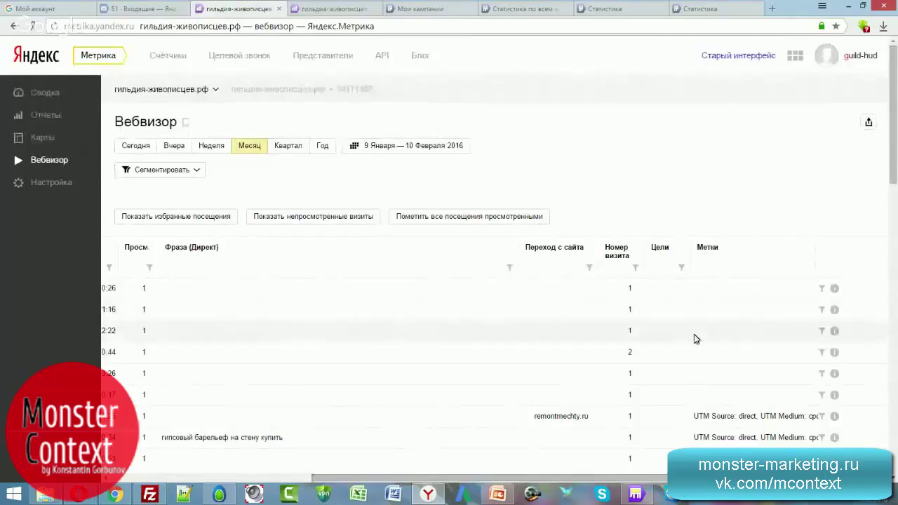
drag(579, 484, 276, 469)
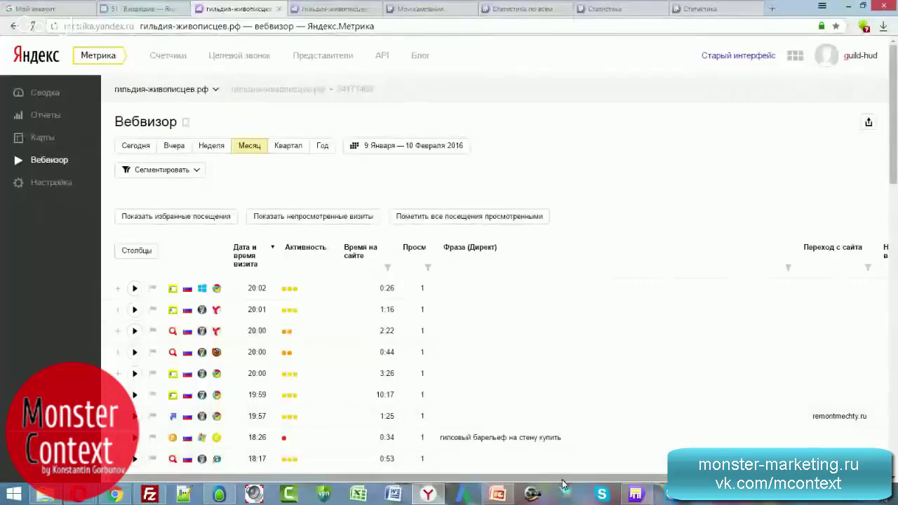
drag(565, 483, 762, 483)
scroll(522, 339, down, 2)
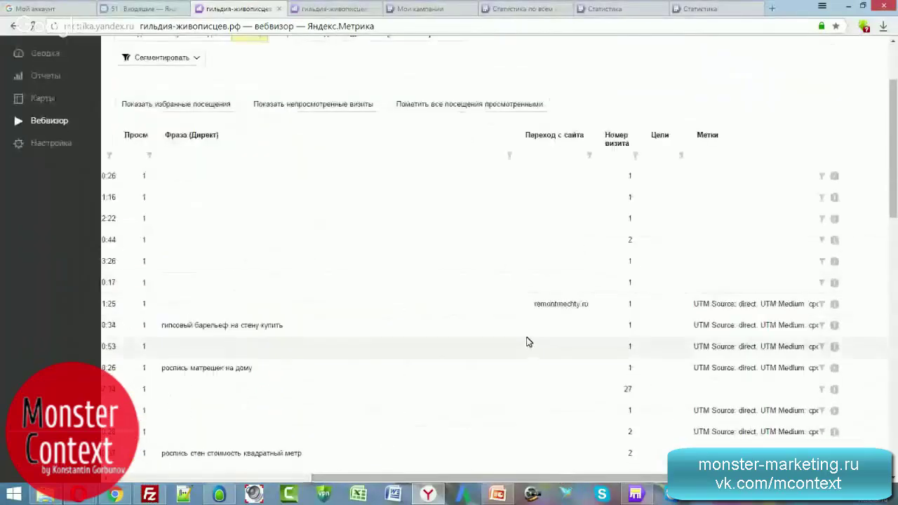
drag(507, 481, 308, 482)
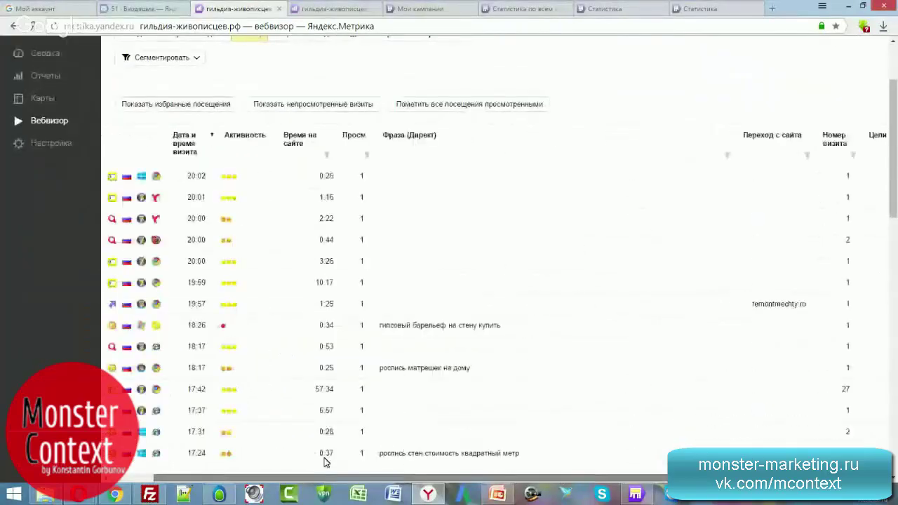
Load 50 more visits at the end of the list and widen the Дата и время визита column to fit the full dates.
scroll(383, 339, down, 5)
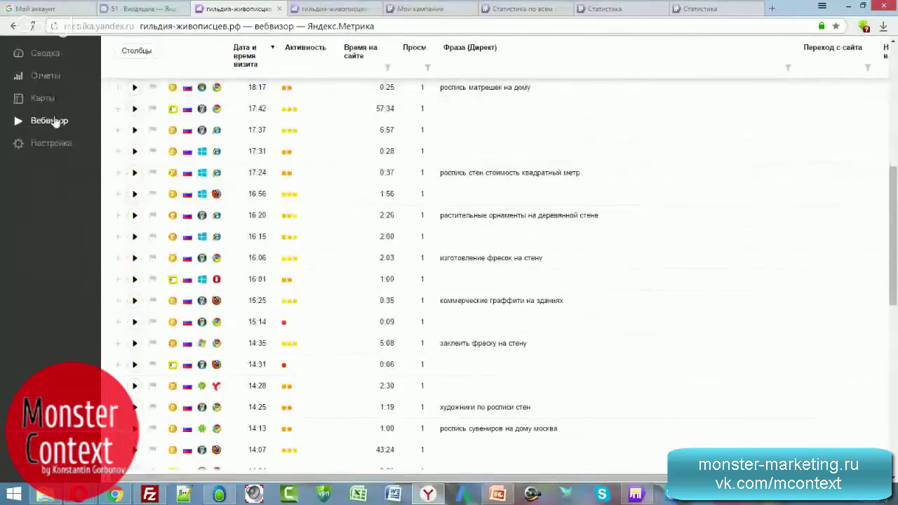
scroll(560, 278, down, 7)
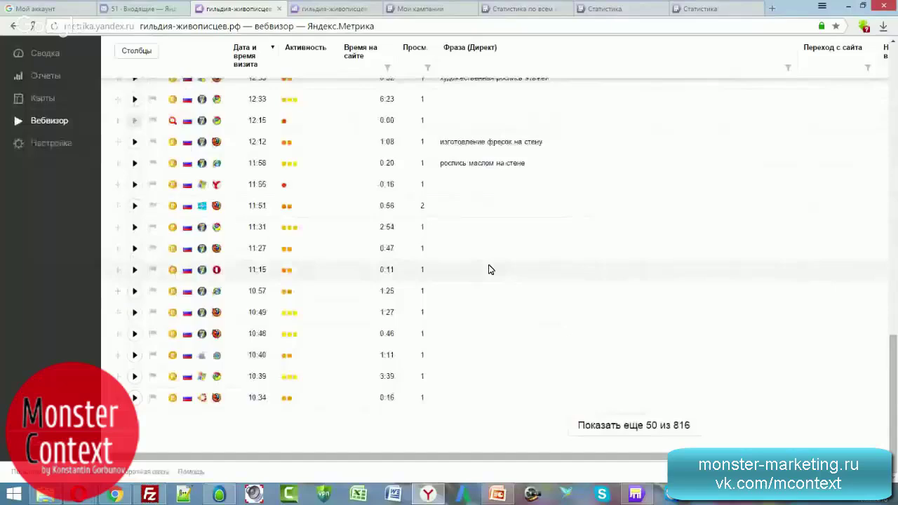
click(592, 432)
scroll(470, 293, down, 15)
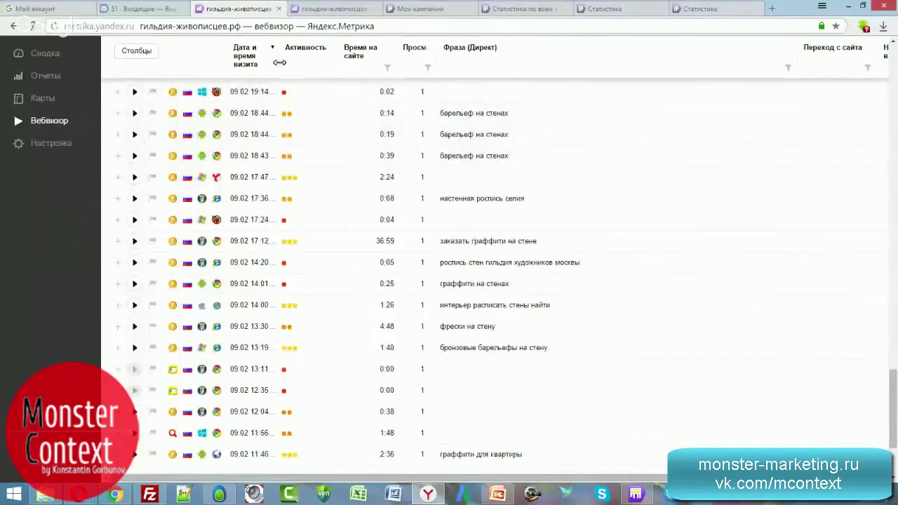
drag(282, 62, 324, 61)
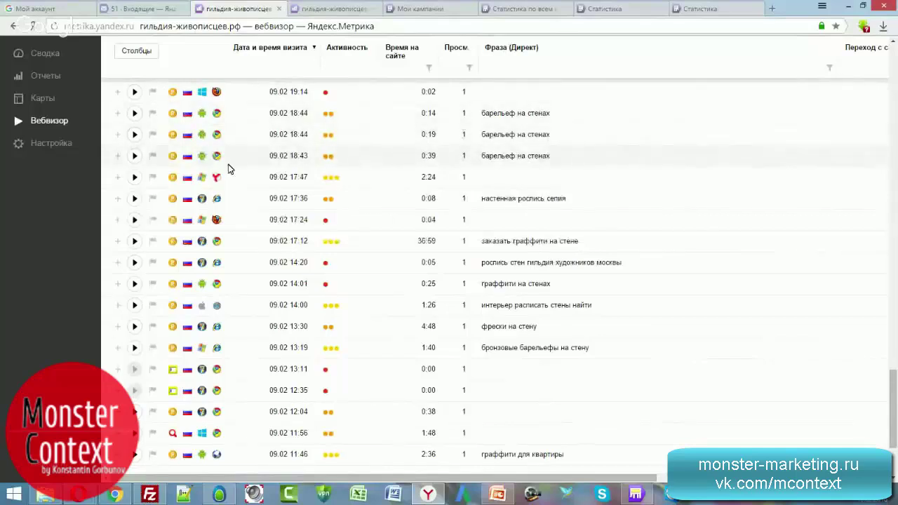
Check the durations and phrases of the older visits, and open the Директ - сводка report from the standard source reports.
scroll(540, 182, down, 1)
scroll(537, 206, up, 2)
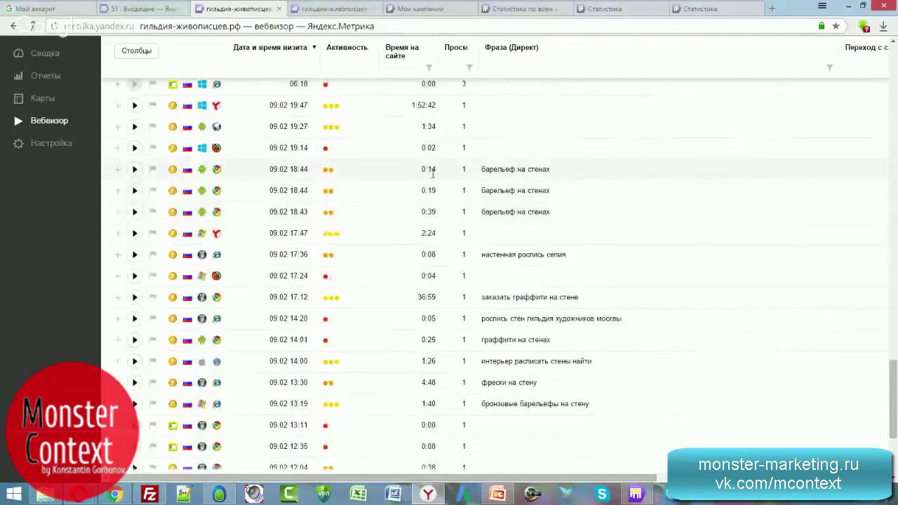
scroll(575, 357, down, 3)
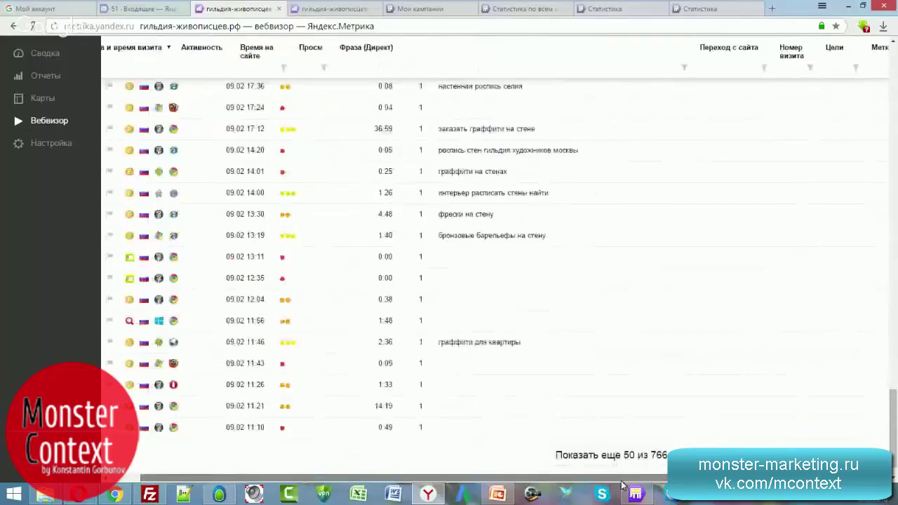
scroll(481, 389, up, 2)
scroll(480, 388, up, 15)
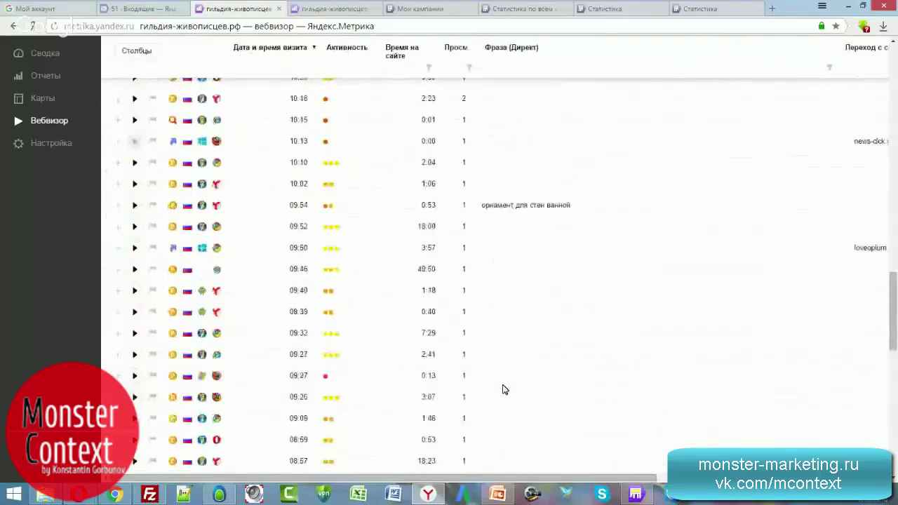
scroll(503, 389, up, 3)
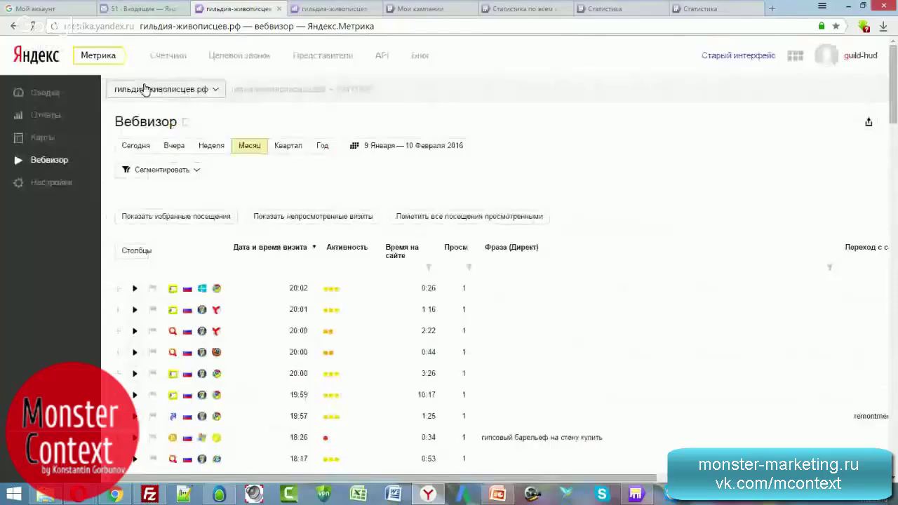
click(56, 120)
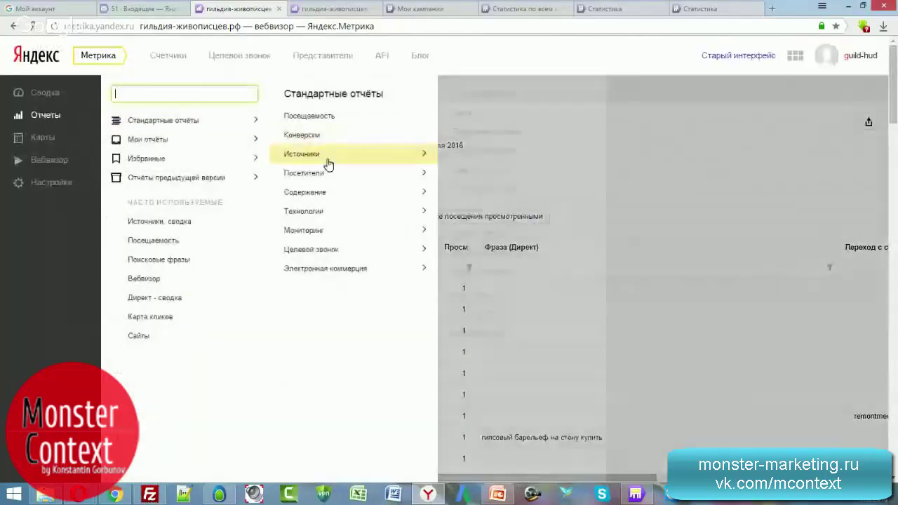
mouse_move(327, 161)
click(499, 237)
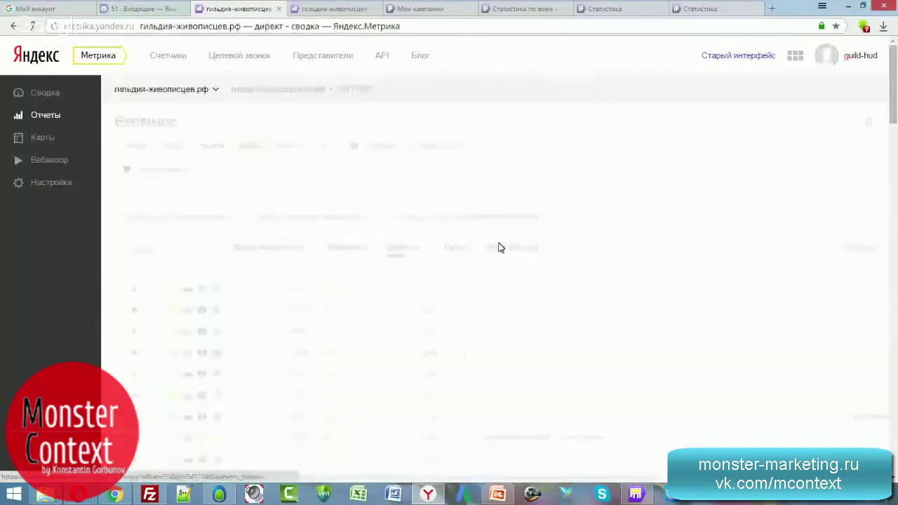
Review the visits chart and campaign table in the Директ - сводка report, including its goal selector and the list of available reports.
scroll(531, 379, down, 3)
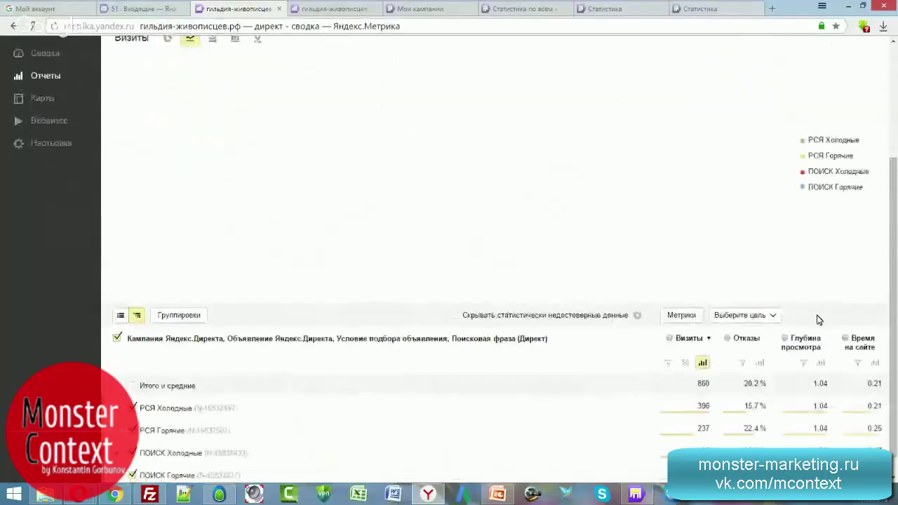
click(753, 316)
click(754, 316)
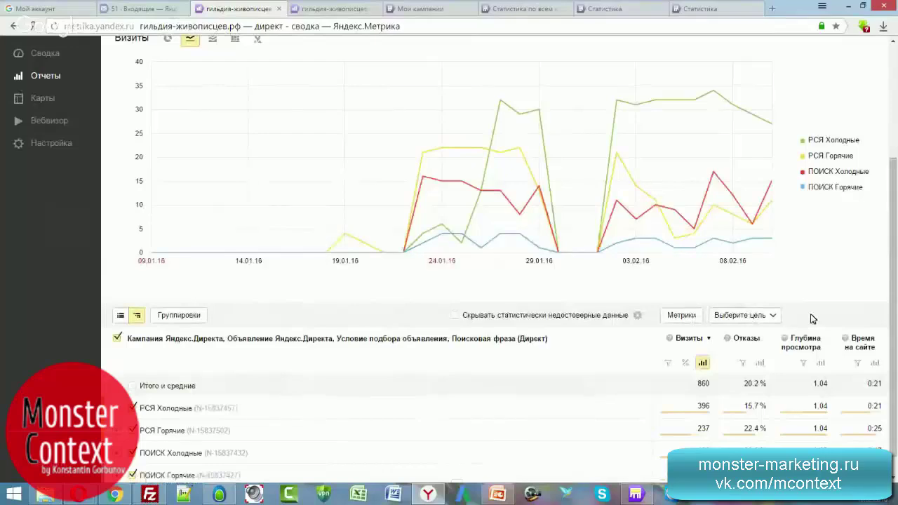
scroll(296, 311, up, 3)
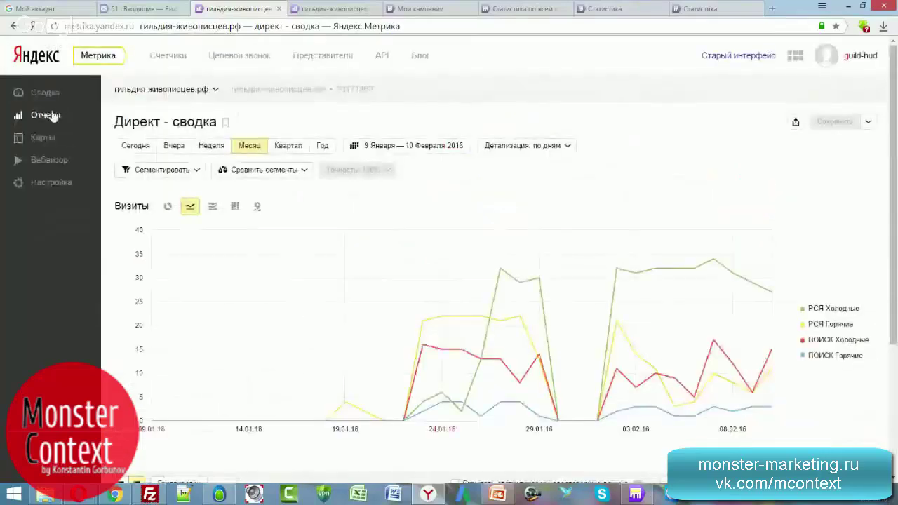
click(54, 115)
click(54, 115)
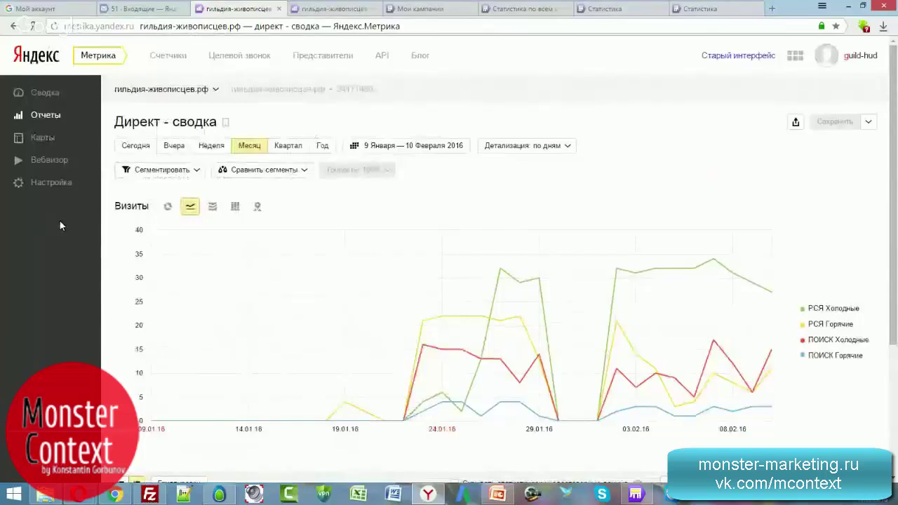
scroll(60, 225, down, 1)
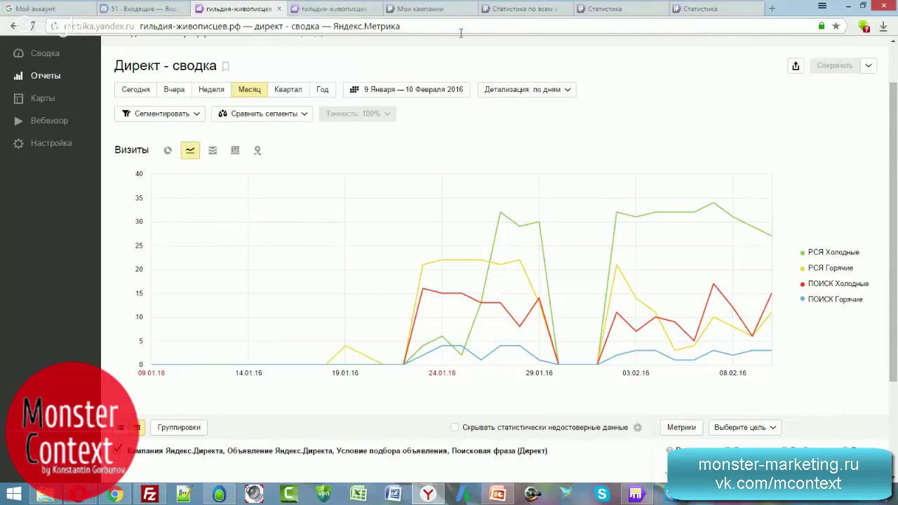
Switch to the Yandex.Direct statistics of the ПОИСК Холодные campaign and open its Фразы по дням report.
click(520, 9)
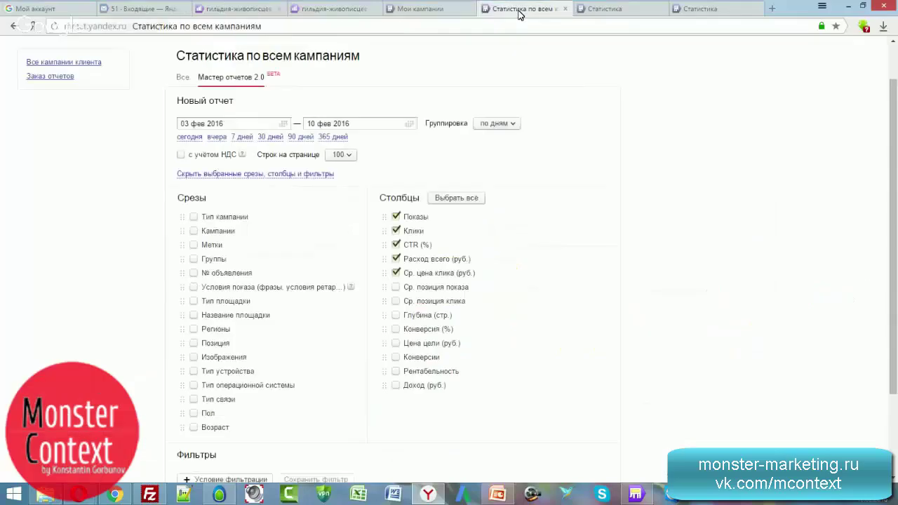
click(597, 10)
scroll(437, 203, up, 5)
scroll(438, 203, down, 1)
scroll(437, 203, up, 2)
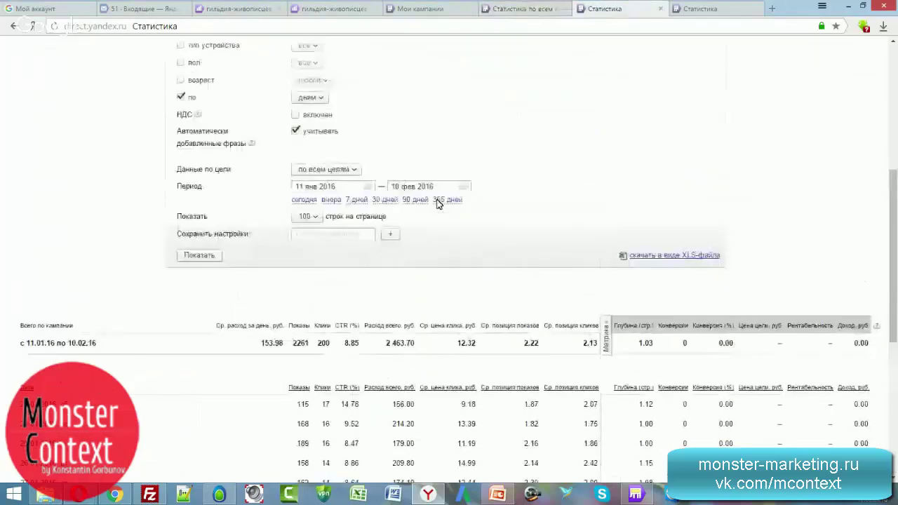
scroll(416, 167, up, 3)
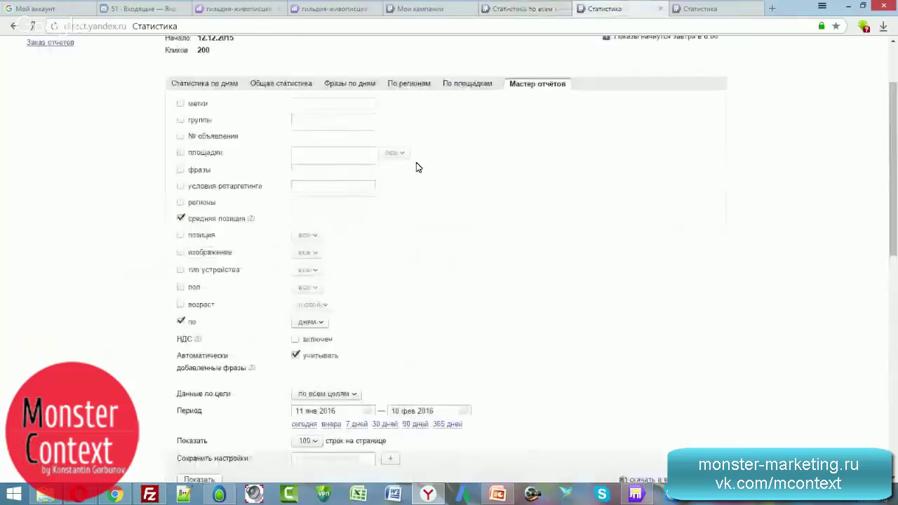
click(357, 87)
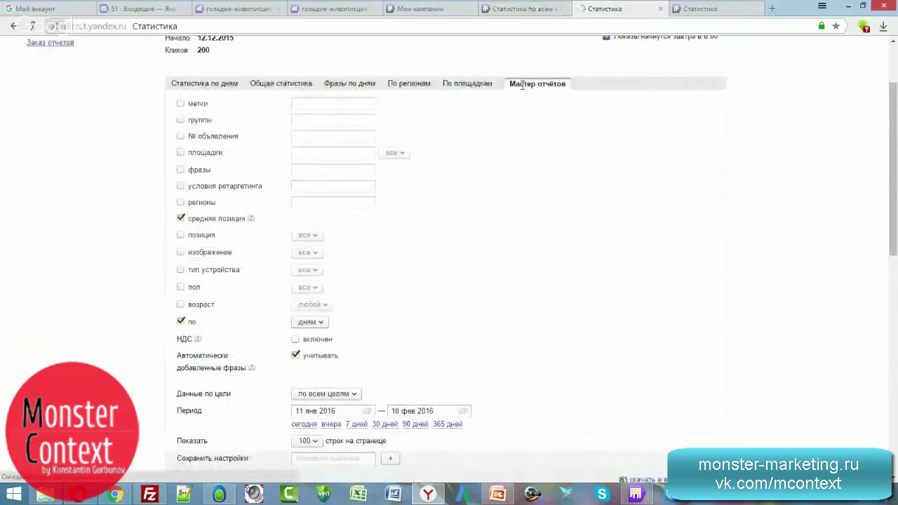
Switch to Директ Коммандер and select all ad groups of the ПОИСК Горячие and ПОИСК Холодные campaigns.
key(alt+Tab)
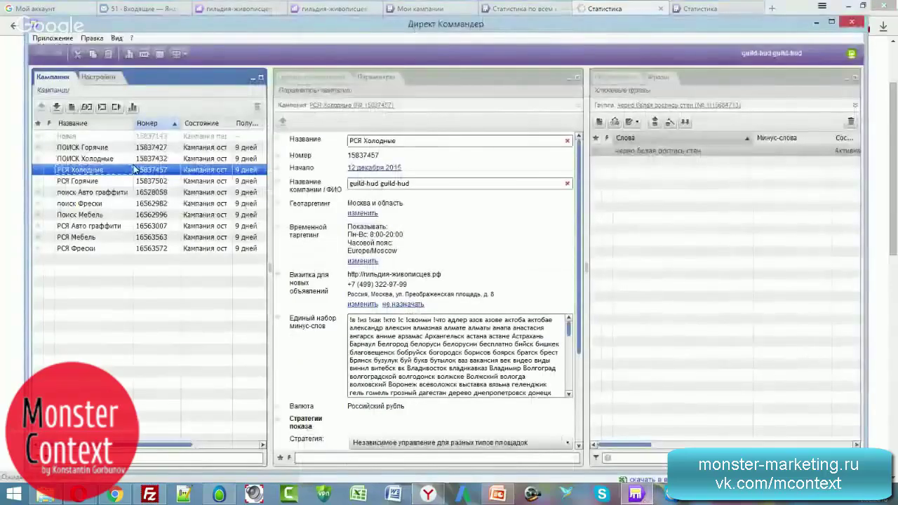
click(116, 147)
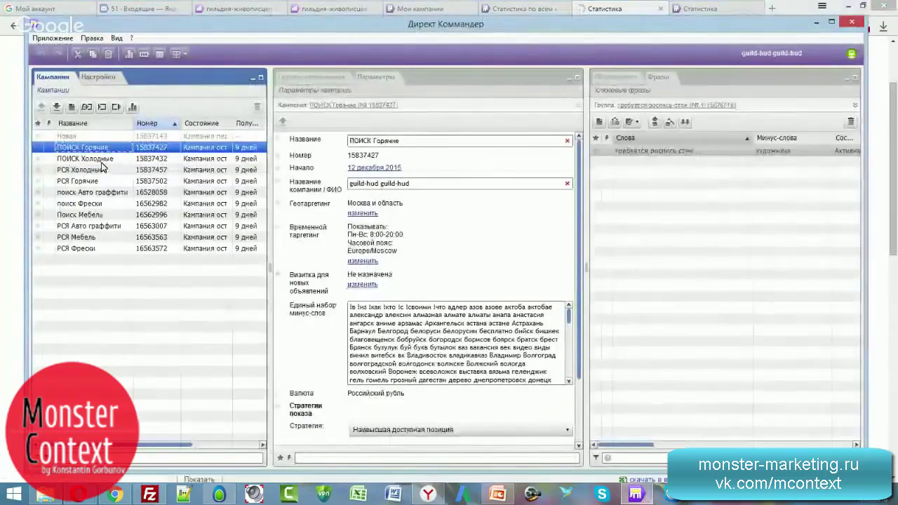
ctrl+click(101, 160)
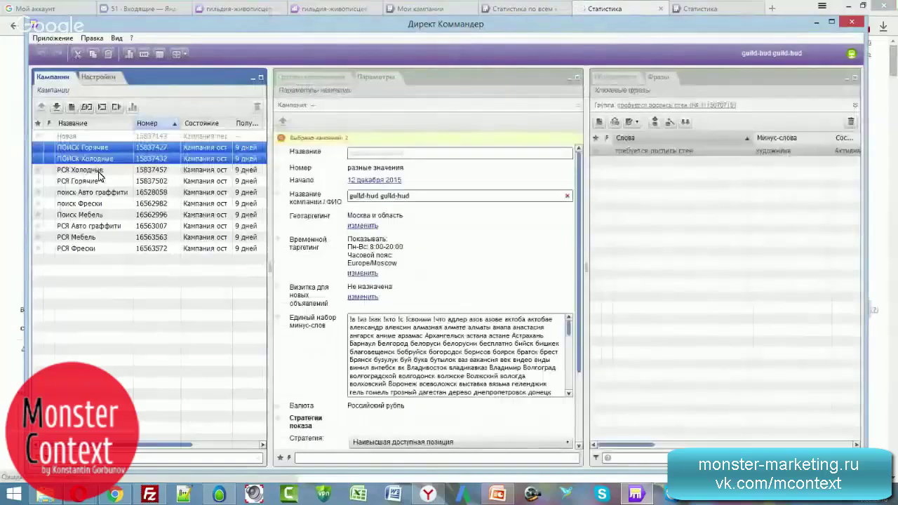
click(344, 78)
click(393, 217)
key(ctrl+a)
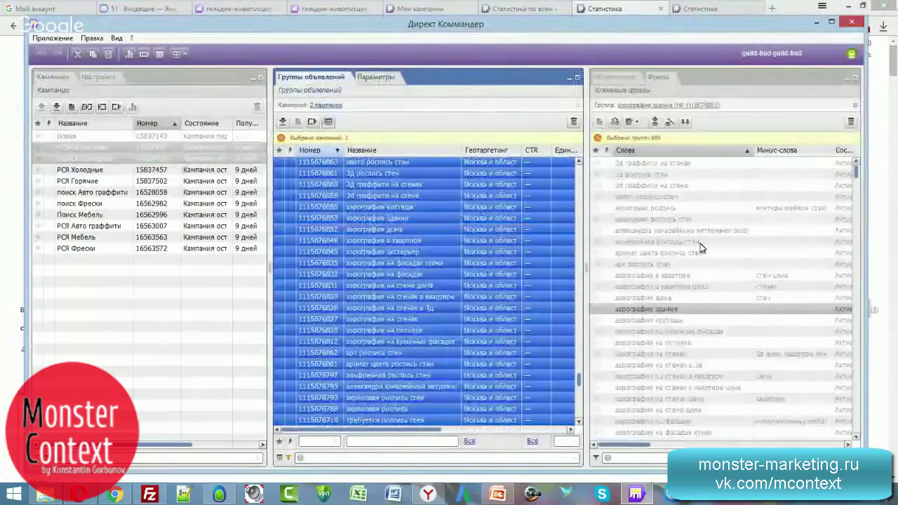
Select all key phrases of the chosen ad groups and retrieve their bids, prices, statistics and productivity.
click(675, 232)
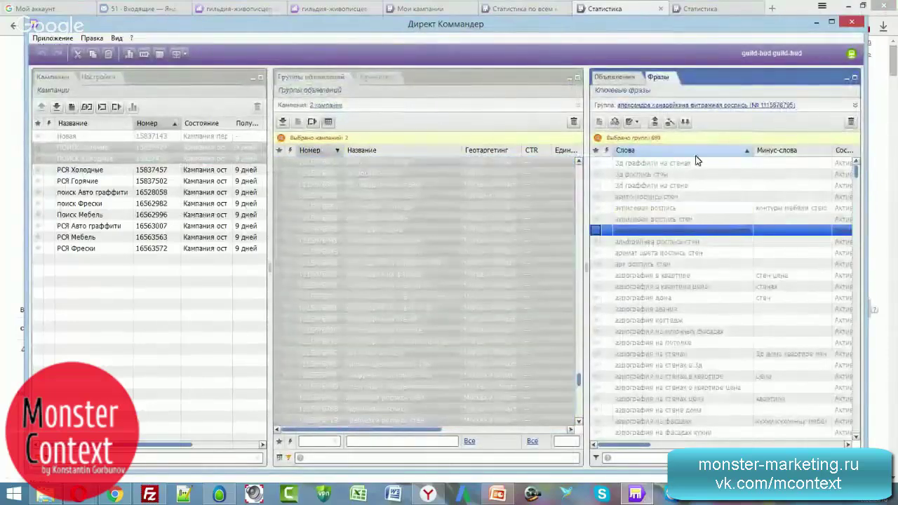
key(ctrl+a)
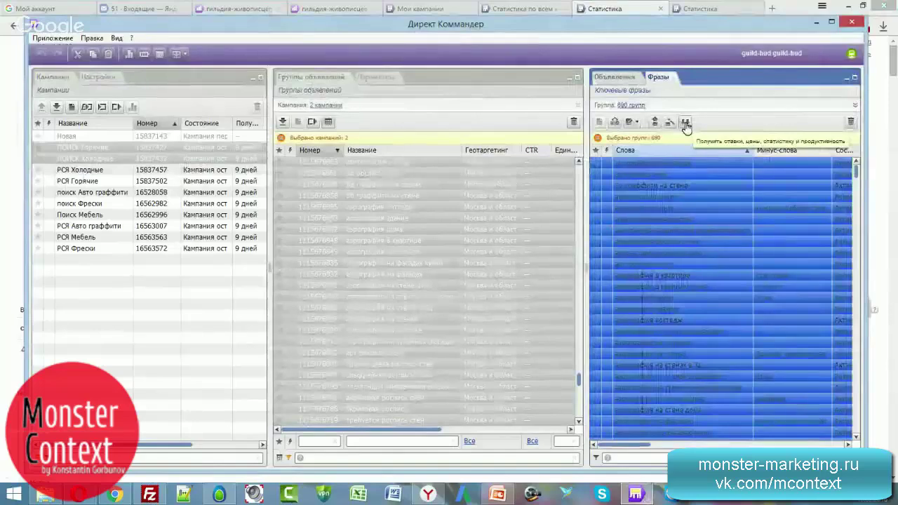
click(687, 123)
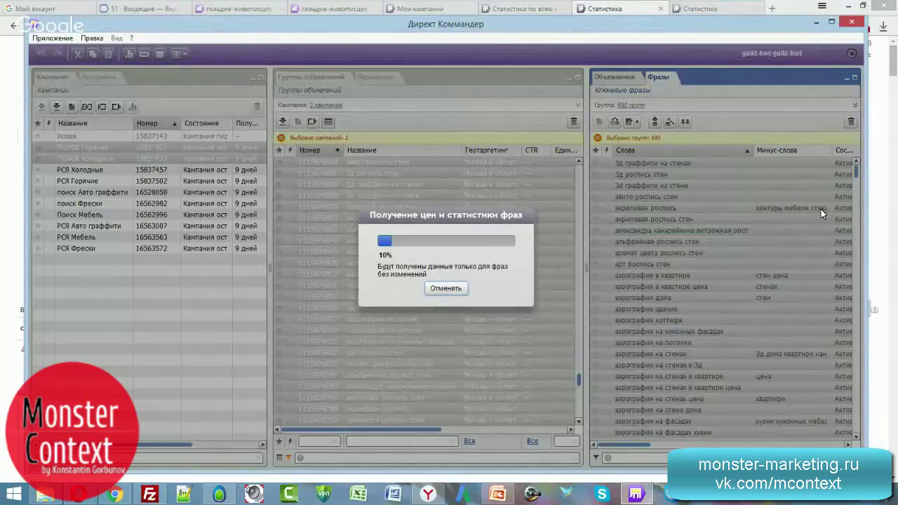
Check the progress of the phrase data retrieval and review the campaign list and the ПОИСК Горячие daily statistics in the browser.
click(688, 9)
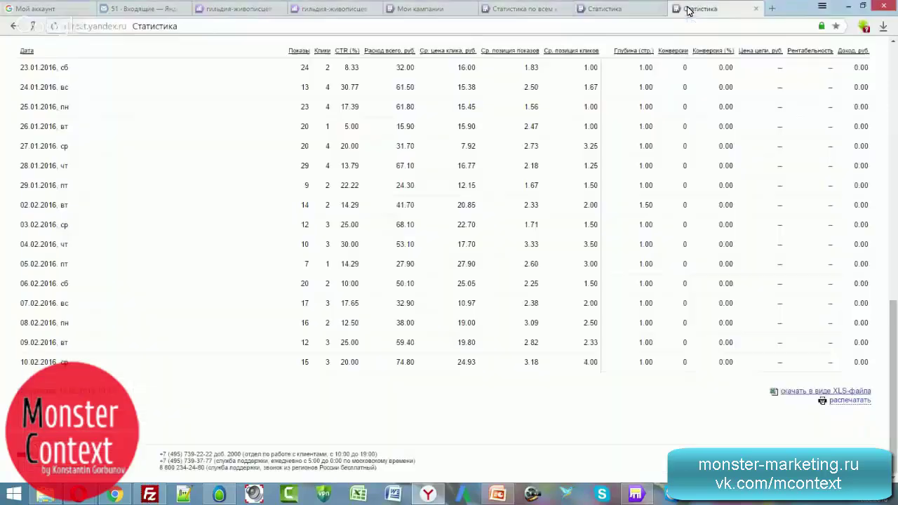
click(632, 9)
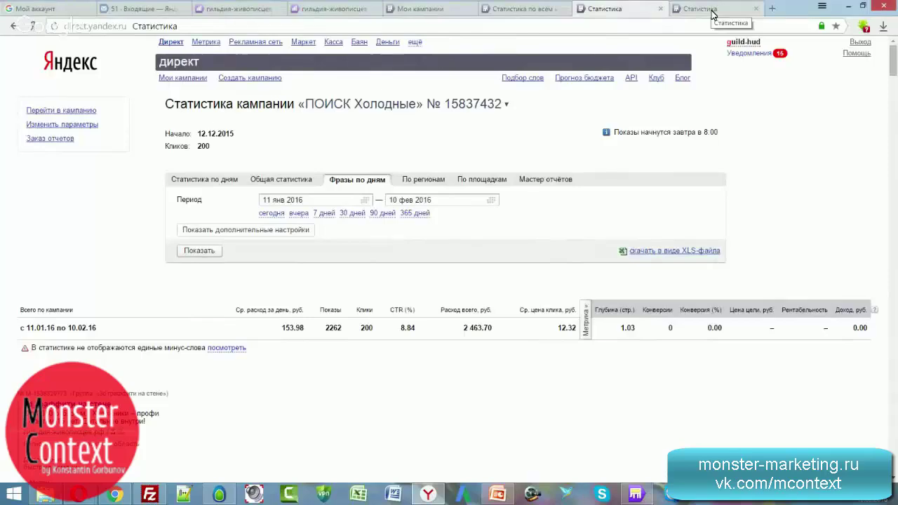
click(635, 495)
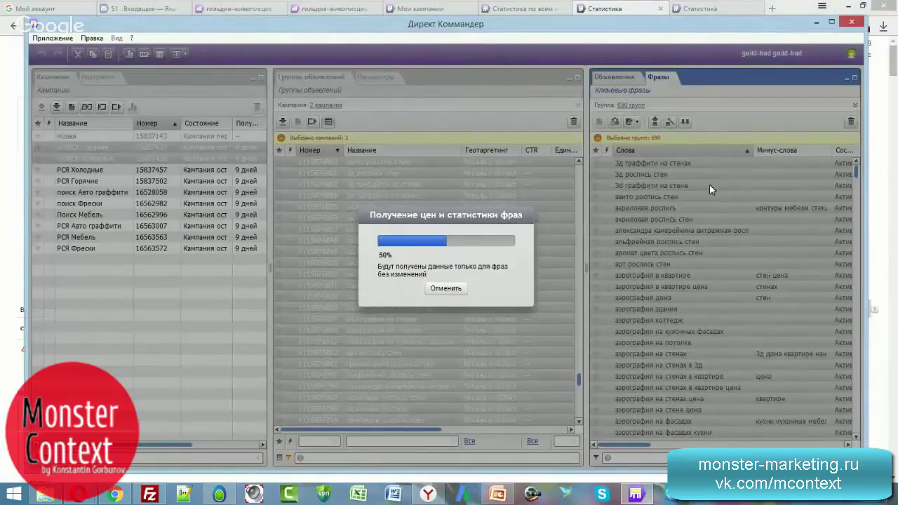
click(593, 6)
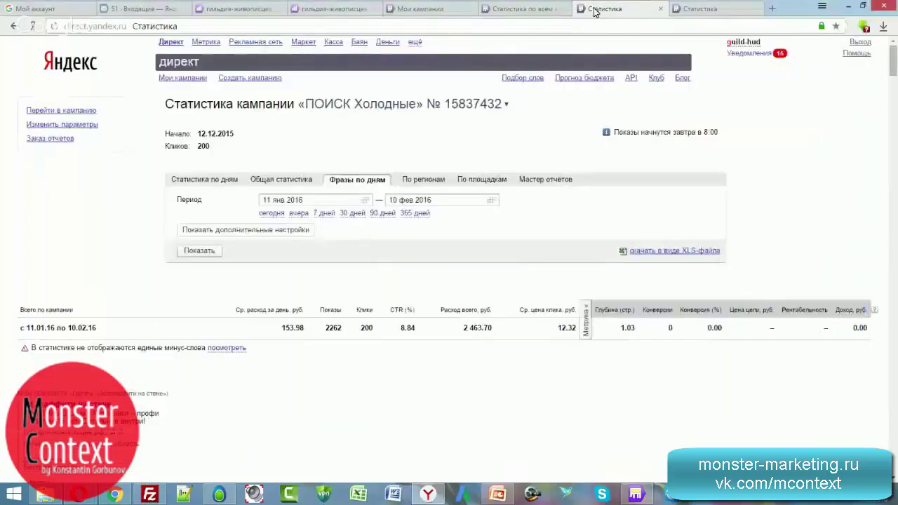
click(523, 14)
click(413, 11)
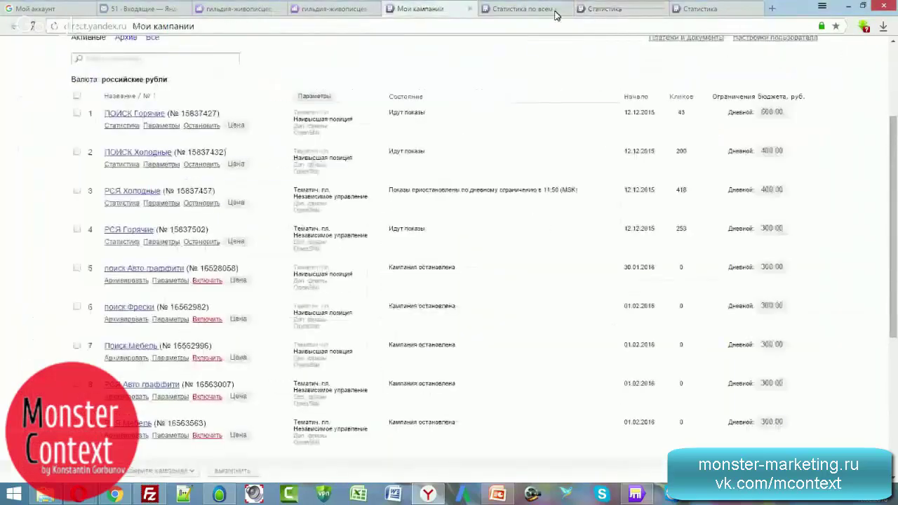
click(691, 9)
scroll(548, 222, down, 10)
scroll(548, 222, up, 5)
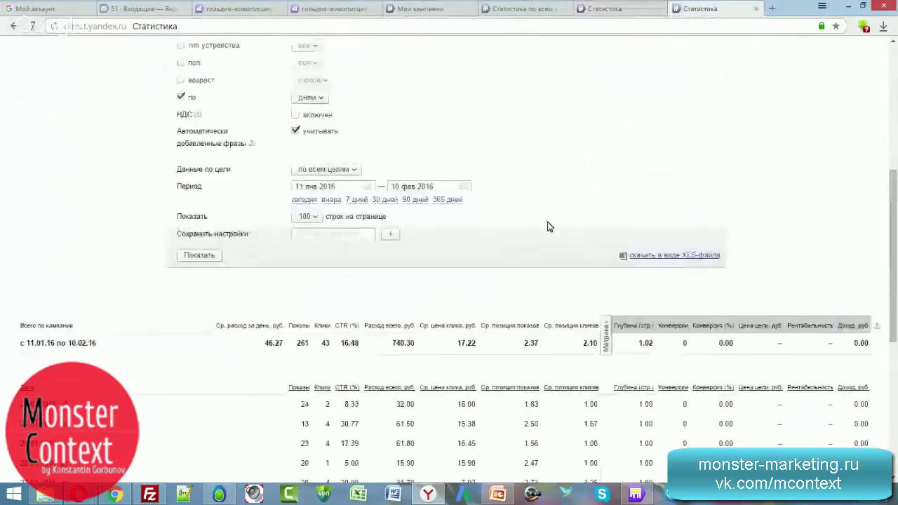
scroll(547, 222, up, 2)
Find the ad Аэрография на авто in the ПОИСК Холодные Фразы по дням report and examine its total CTR and cost.
click(634, 8)
scroll(430, 271, down, 3)
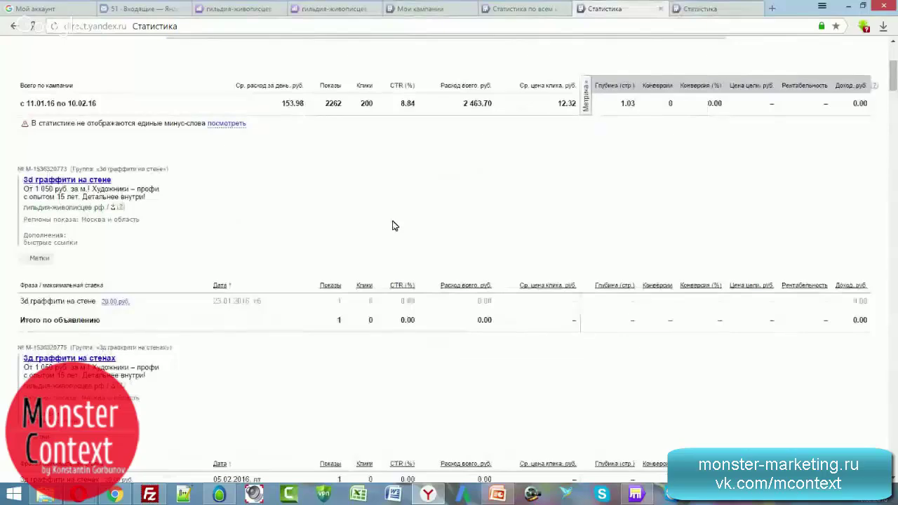
scroll(421, 210, down, 10)
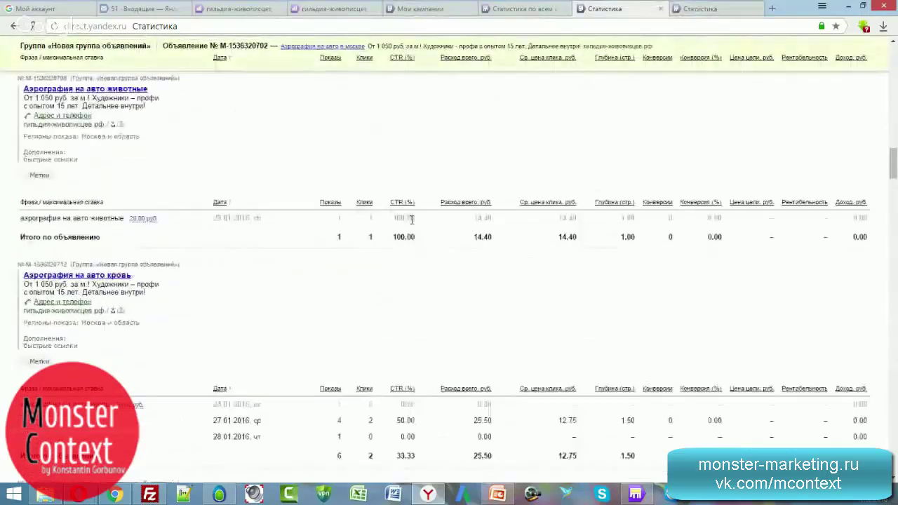
scroll(411, 221, up, 6)
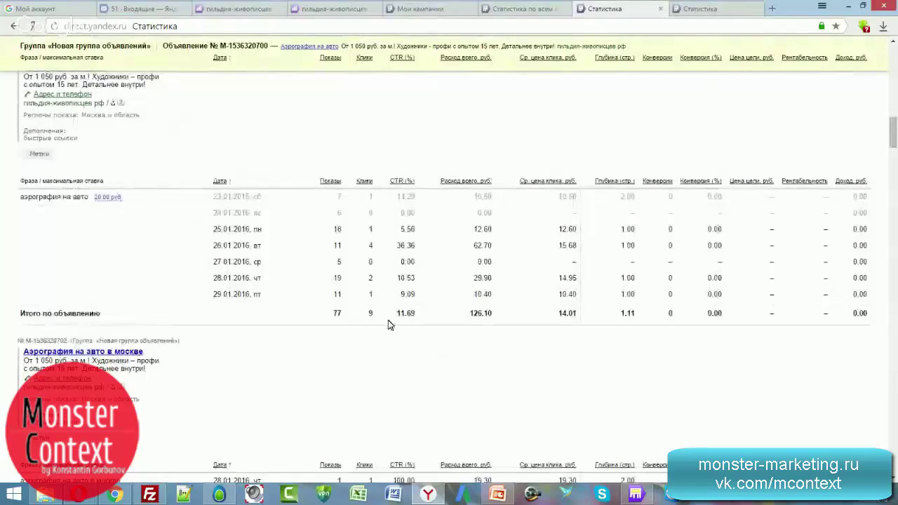
scroll(393, 308, up, 2)
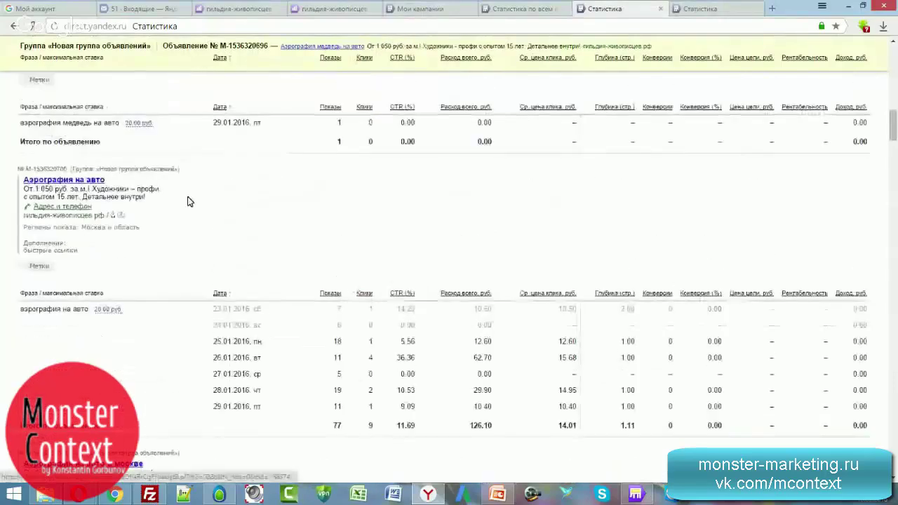
scroll(316, 259, down, 1)
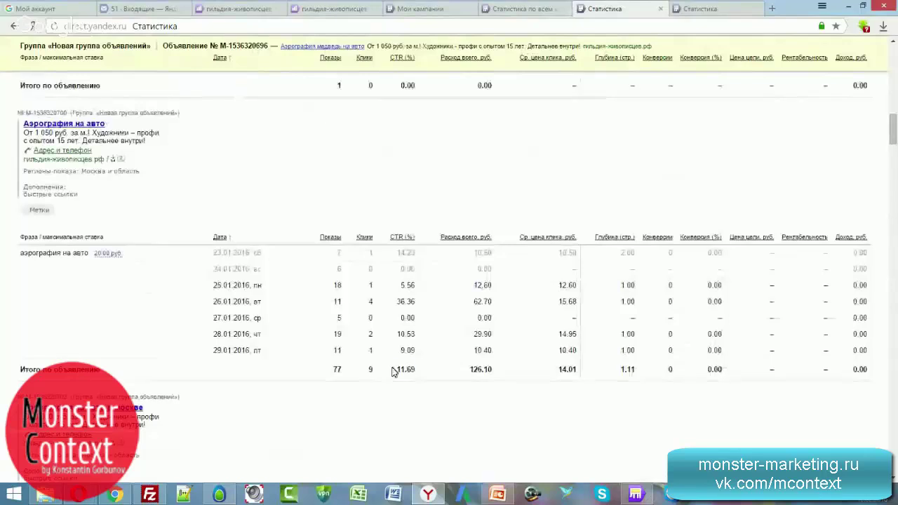
drag(395, 370, 500, 370)
click(501, 372)
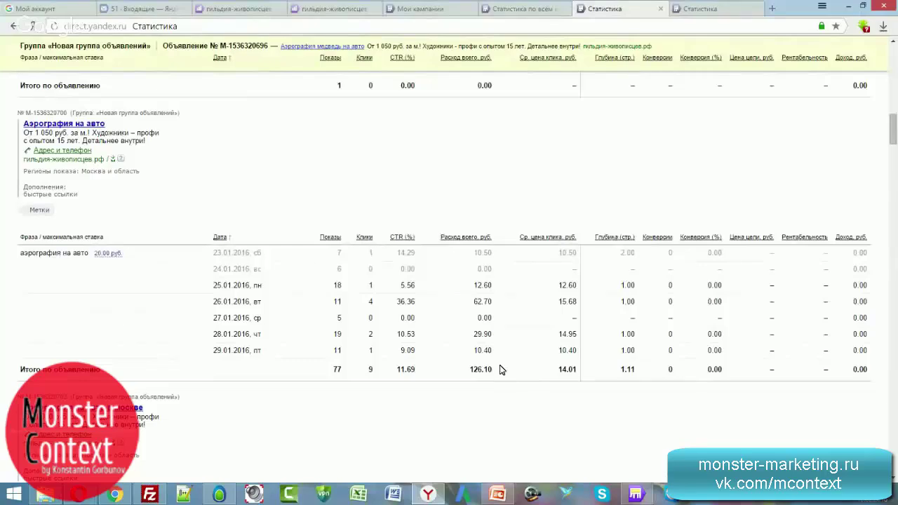
Compare the daily figures of the phrase аэрография на авто with those of the ads listed below it, such as Аэрография на авто в москве.
scroll(498, 367, down, 1)
scroll(489, 342, down, 1)
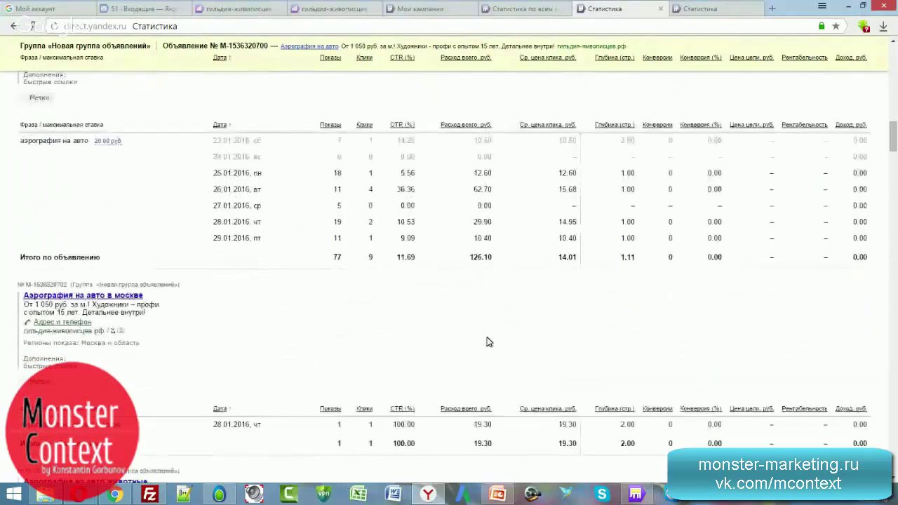
scroll(486, 341, up, 2)
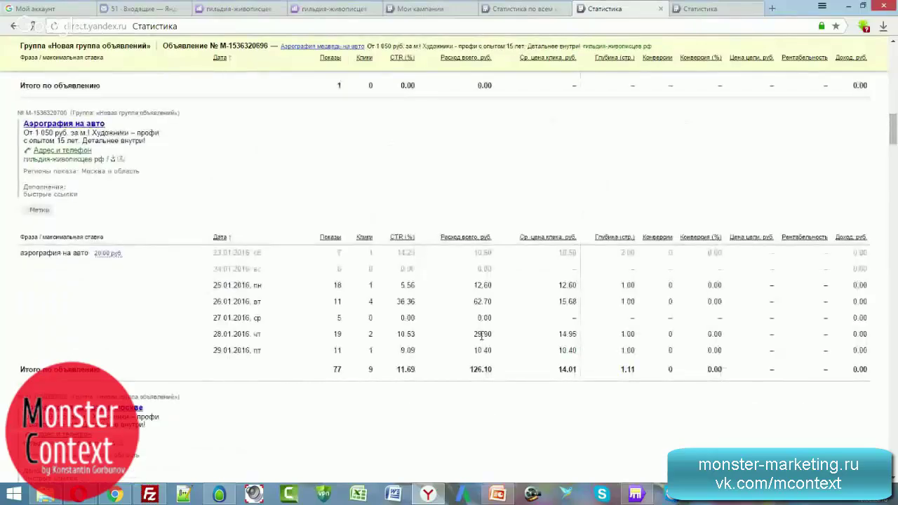
scroll(497, 351, down, 3)
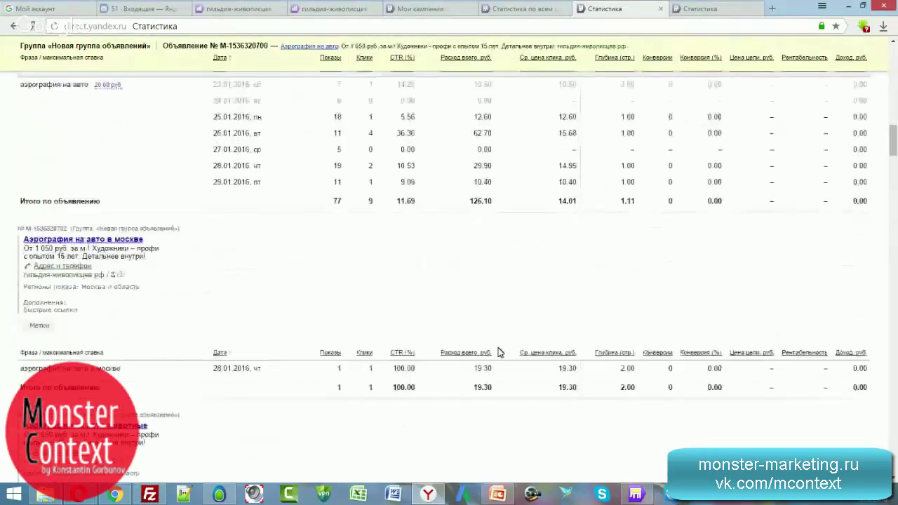
scroll(498, 350, up, 3)
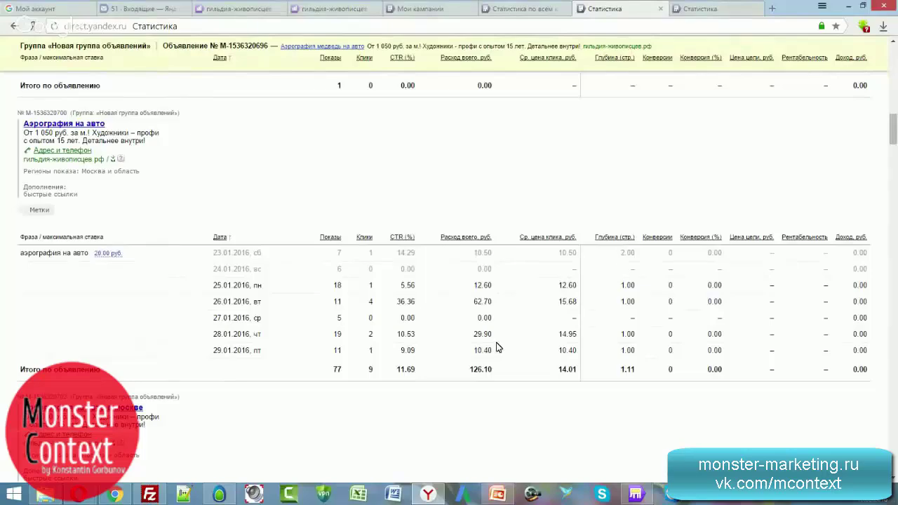
scroll(504, 350, down, 3)
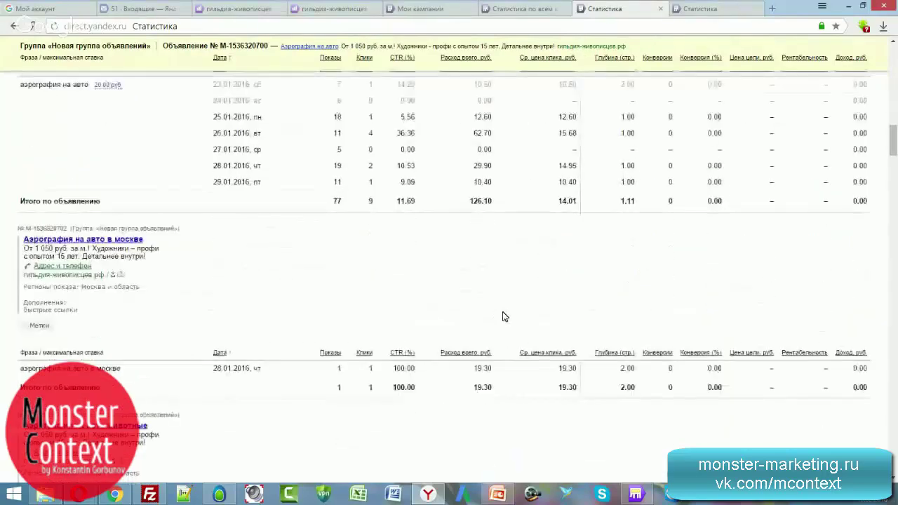
scroll(541, 281, down, 10)
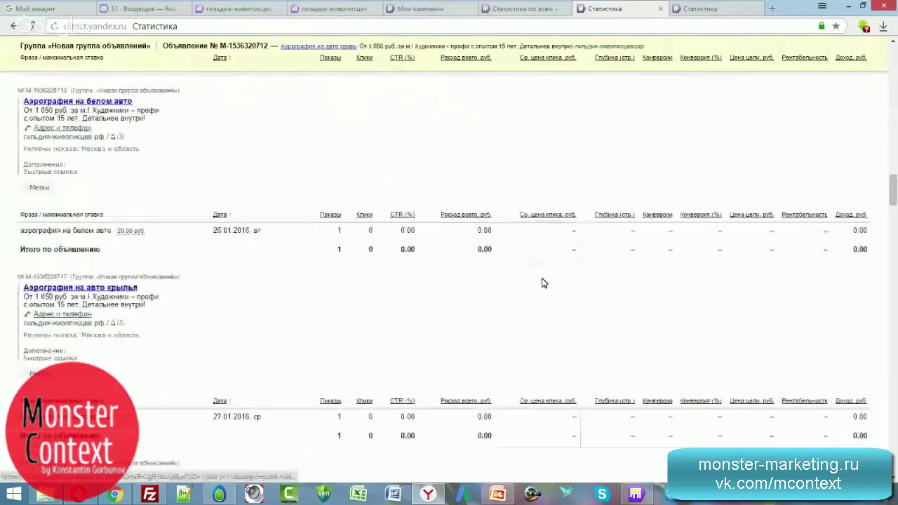
scroll(542, 283, down, 5)
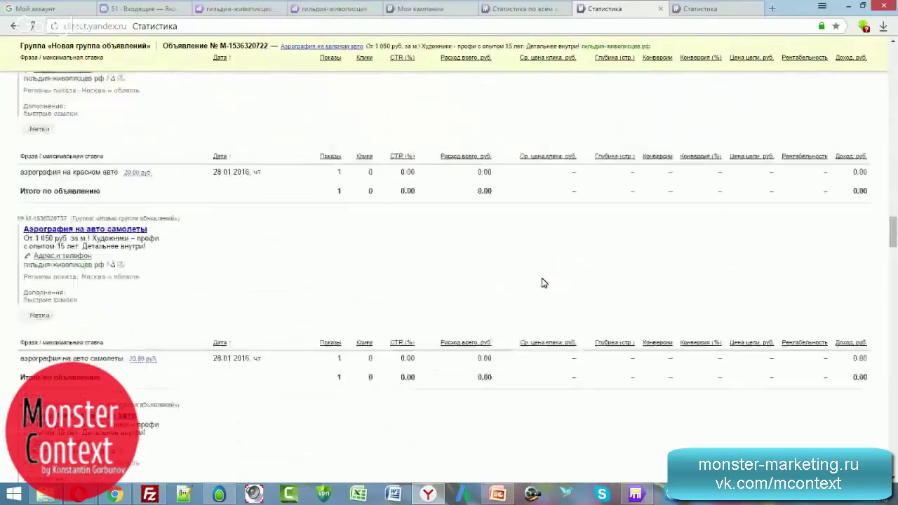
Look through the daily figures of the low-impression ads from Аэрография на авто самолеты down to Монтаж фрески на стену.
scroll(543, 283, down, 3)
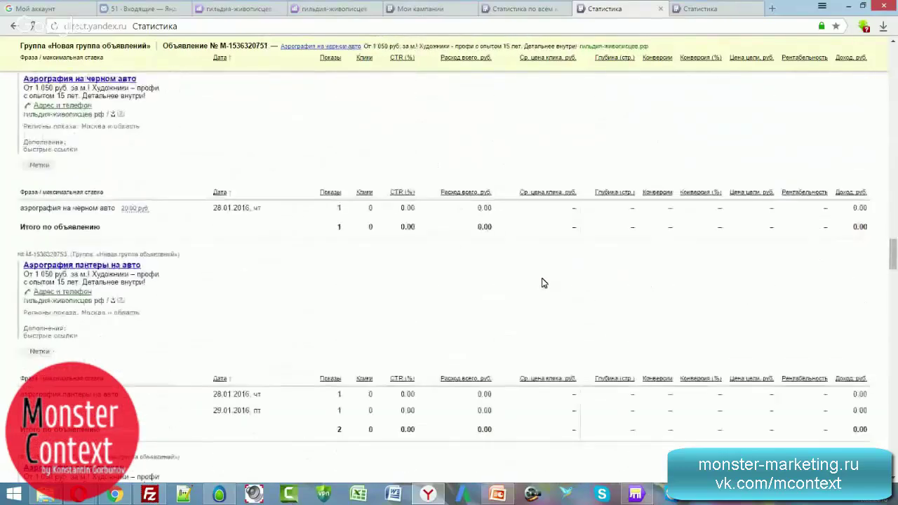
scroll(540, 282, down, 2)
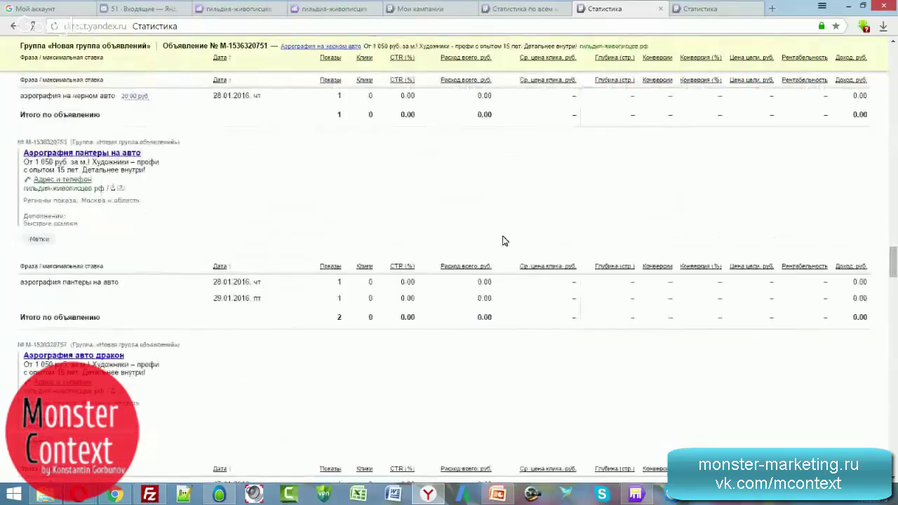
scroll(507, 242, down, 2)
scroll(514, 253, down, 8)
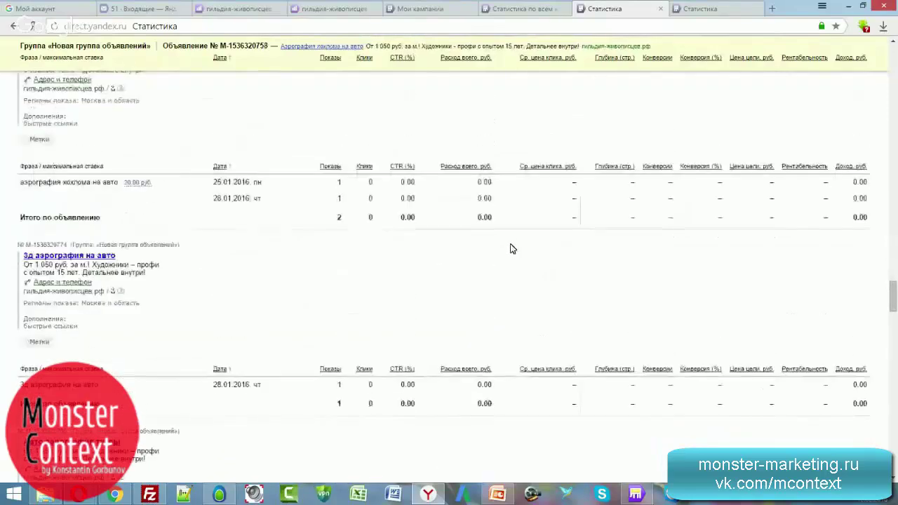
scroll(497, 245, down, 7)
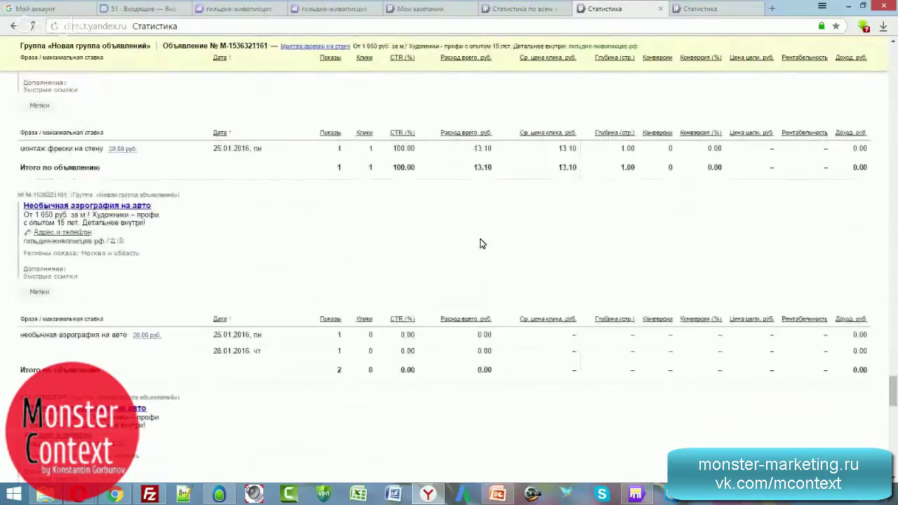
Examine the impressions, clicks and CTR of the phrase монтаж фрески на стену against the neighbouring ads.
scroll(482, 243, up, 1)
scroll(421, 237, down, 2)
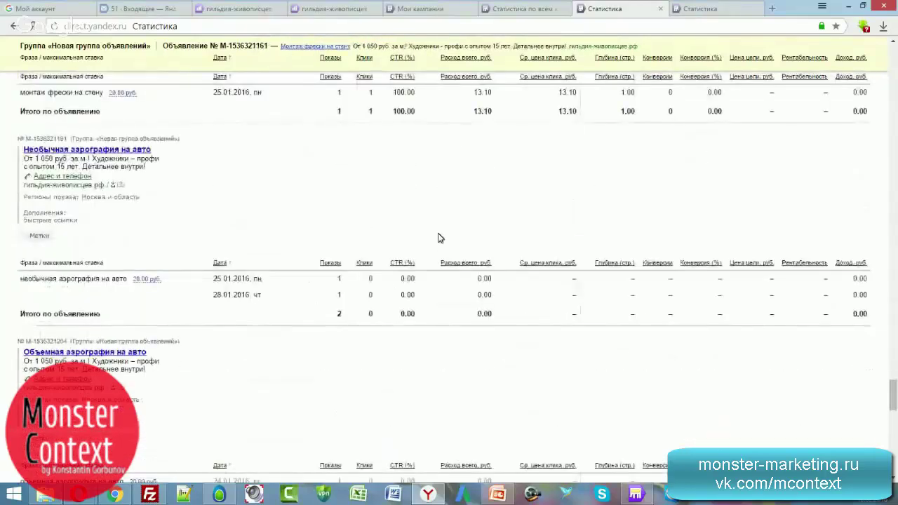
scroll(439, 239, up, 2)
double_click(339, 204)
drag(342, 203, 371, 206)
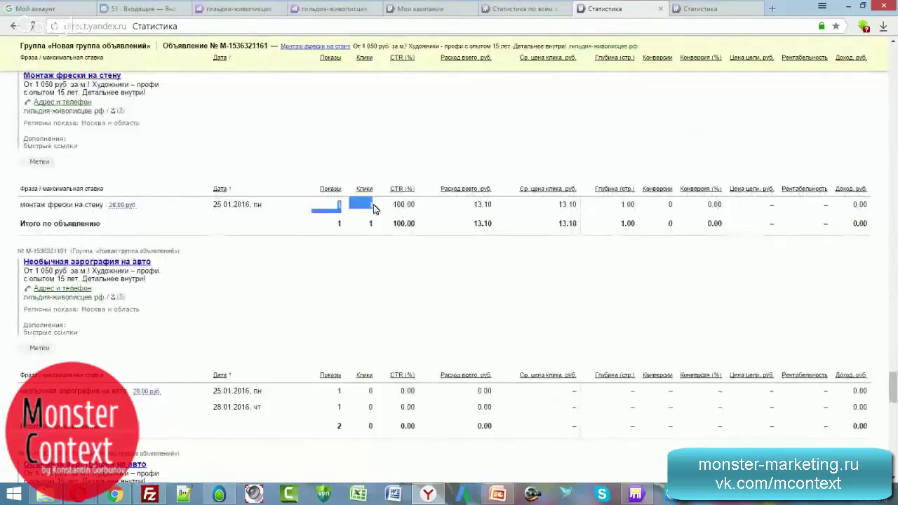
click(372, 207)
scroll(395, 217, up, 3)
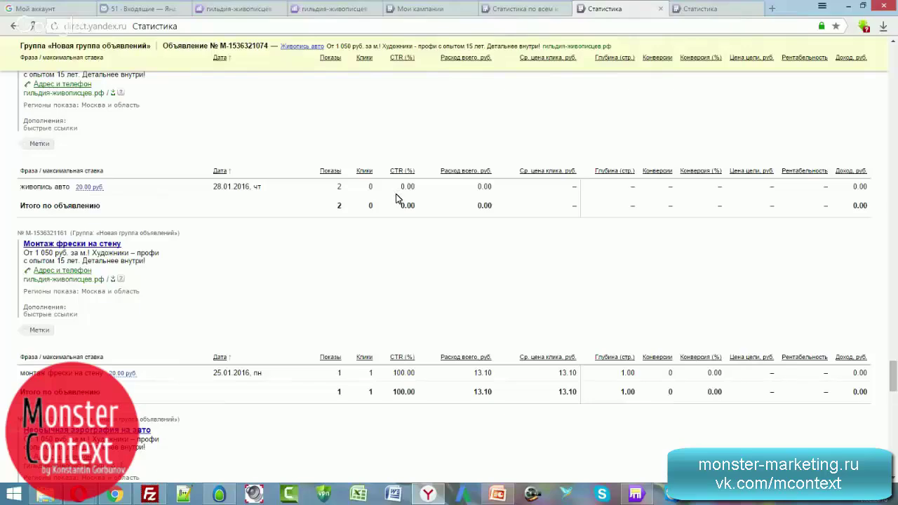
scroll(396, 199, down, 2)
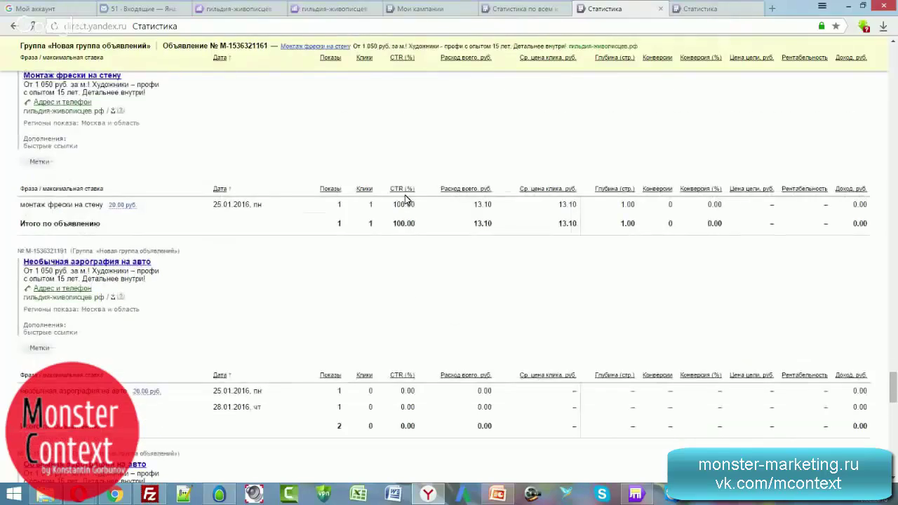
Go to the last ad on the report page, Роспись по дереву мебель, and examine its conversion and goal price columns.
scroll(405, 198, down, 10)
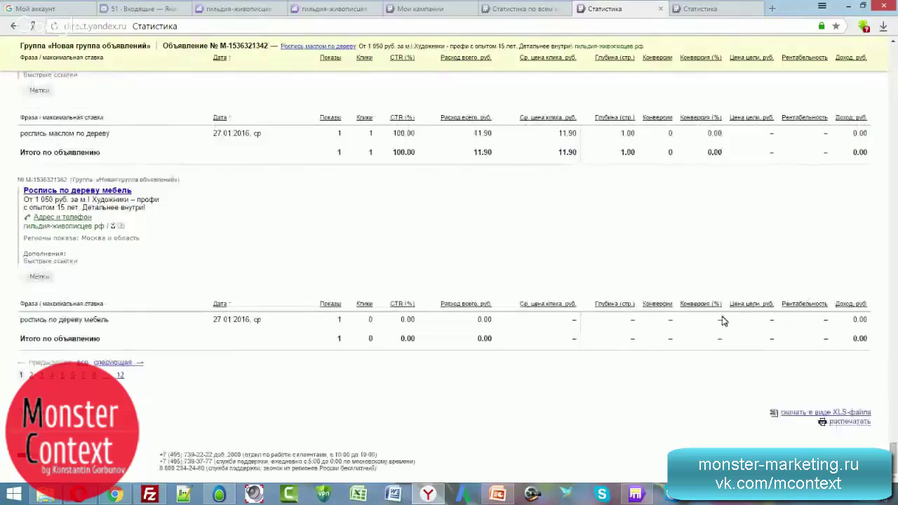
drag(723, 321, 596, 321)
click(754, 322)
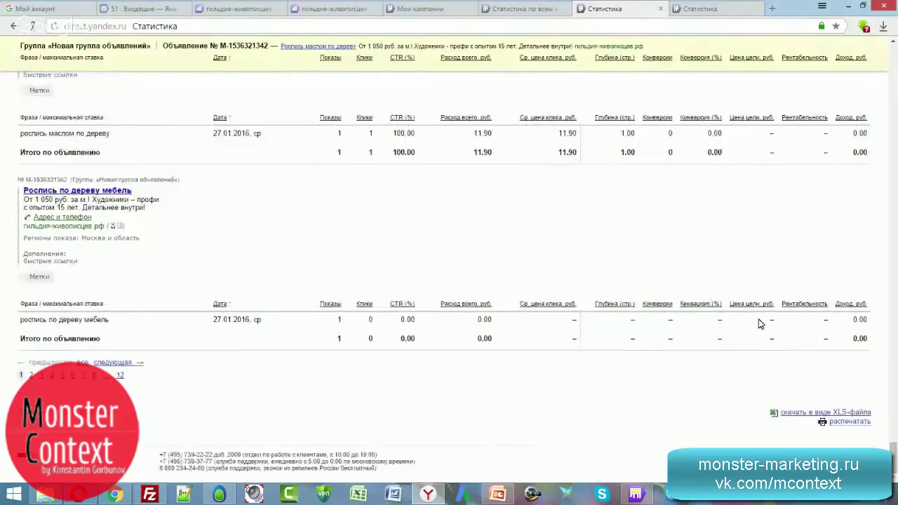
drag(762, 321, 785, 321)
click(786, 325)
double_click(767, 320)
right_click(768, 320)
Switch to the PowerPoint presentation Контекстная реклама and show the slide Как провести аудит Яндекс Директ.
click(329, 9)
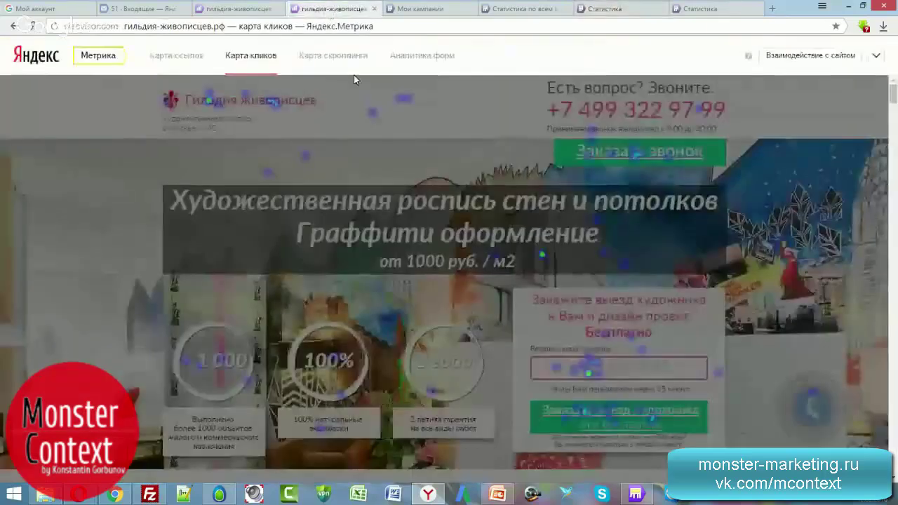
click(497, 495)
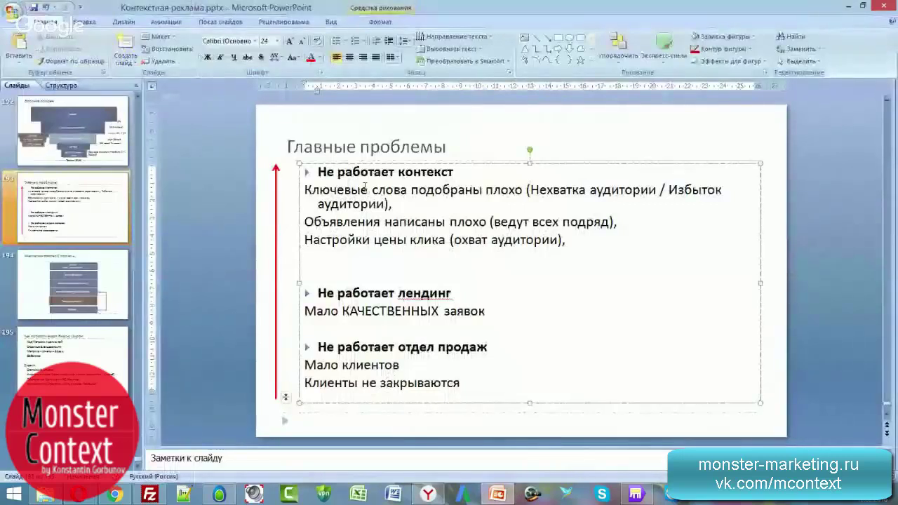
scroll(65, 180, up, 1)
click(65, 181)
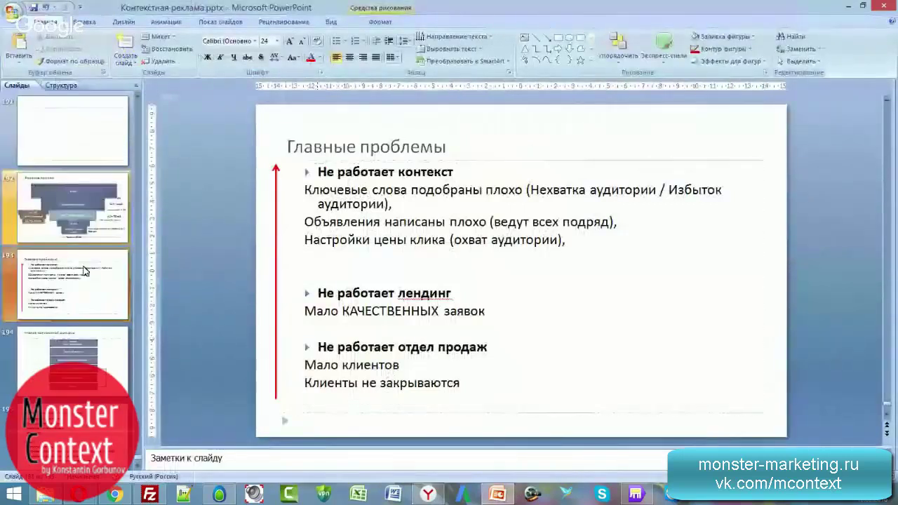
click(62, 431)
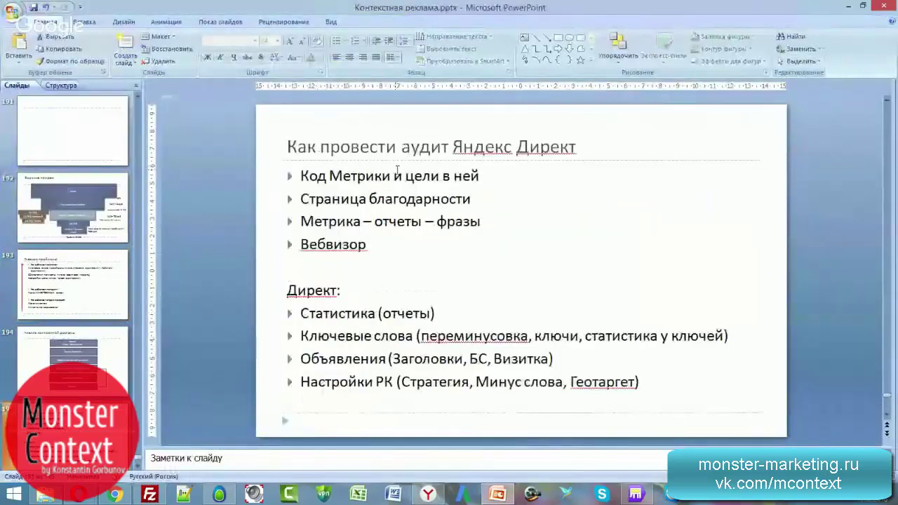
Review the checklist item Код Метрики и цели в ней, highlighting the words about goals.
click(435, 176)
triple_click(435, 176)
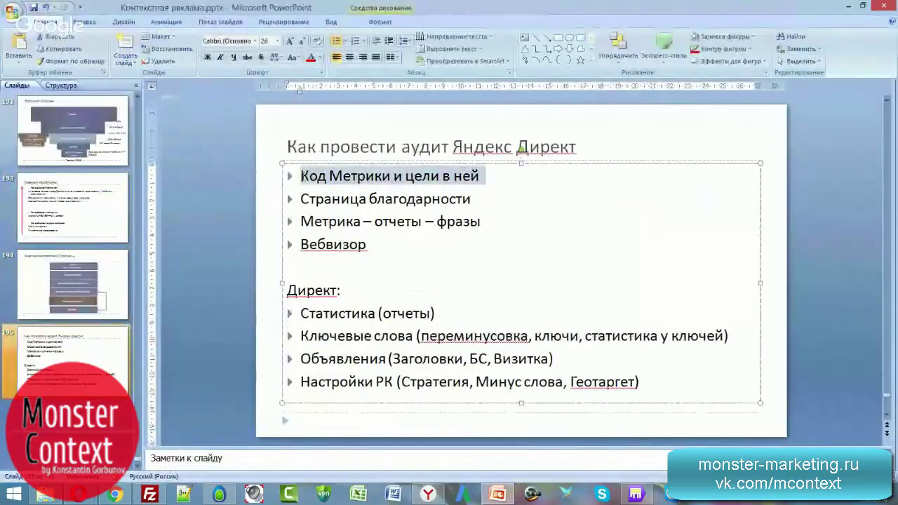
click(305, 177)
drag(406, 176, 493, 173)
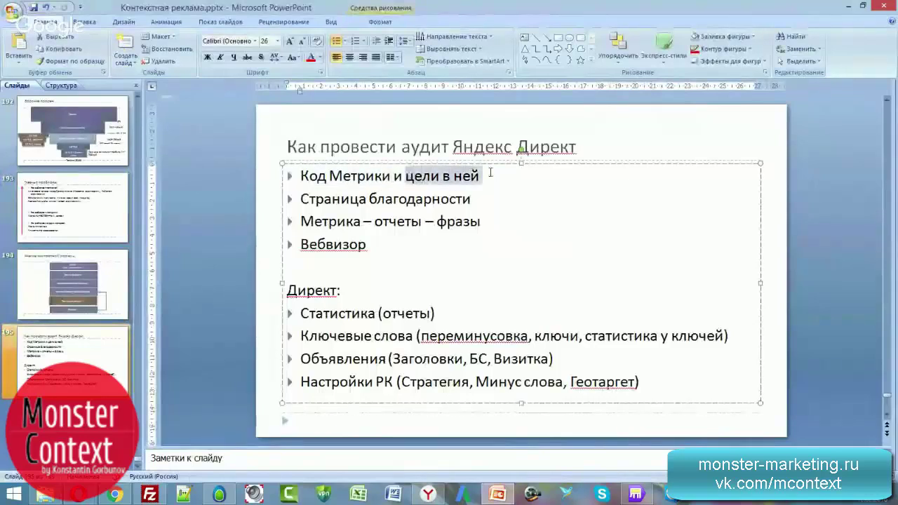
click(493, 173)
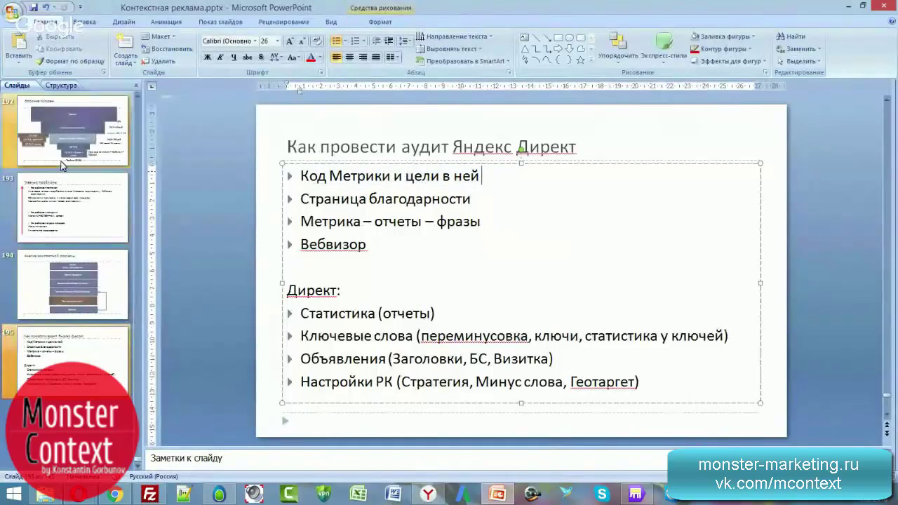